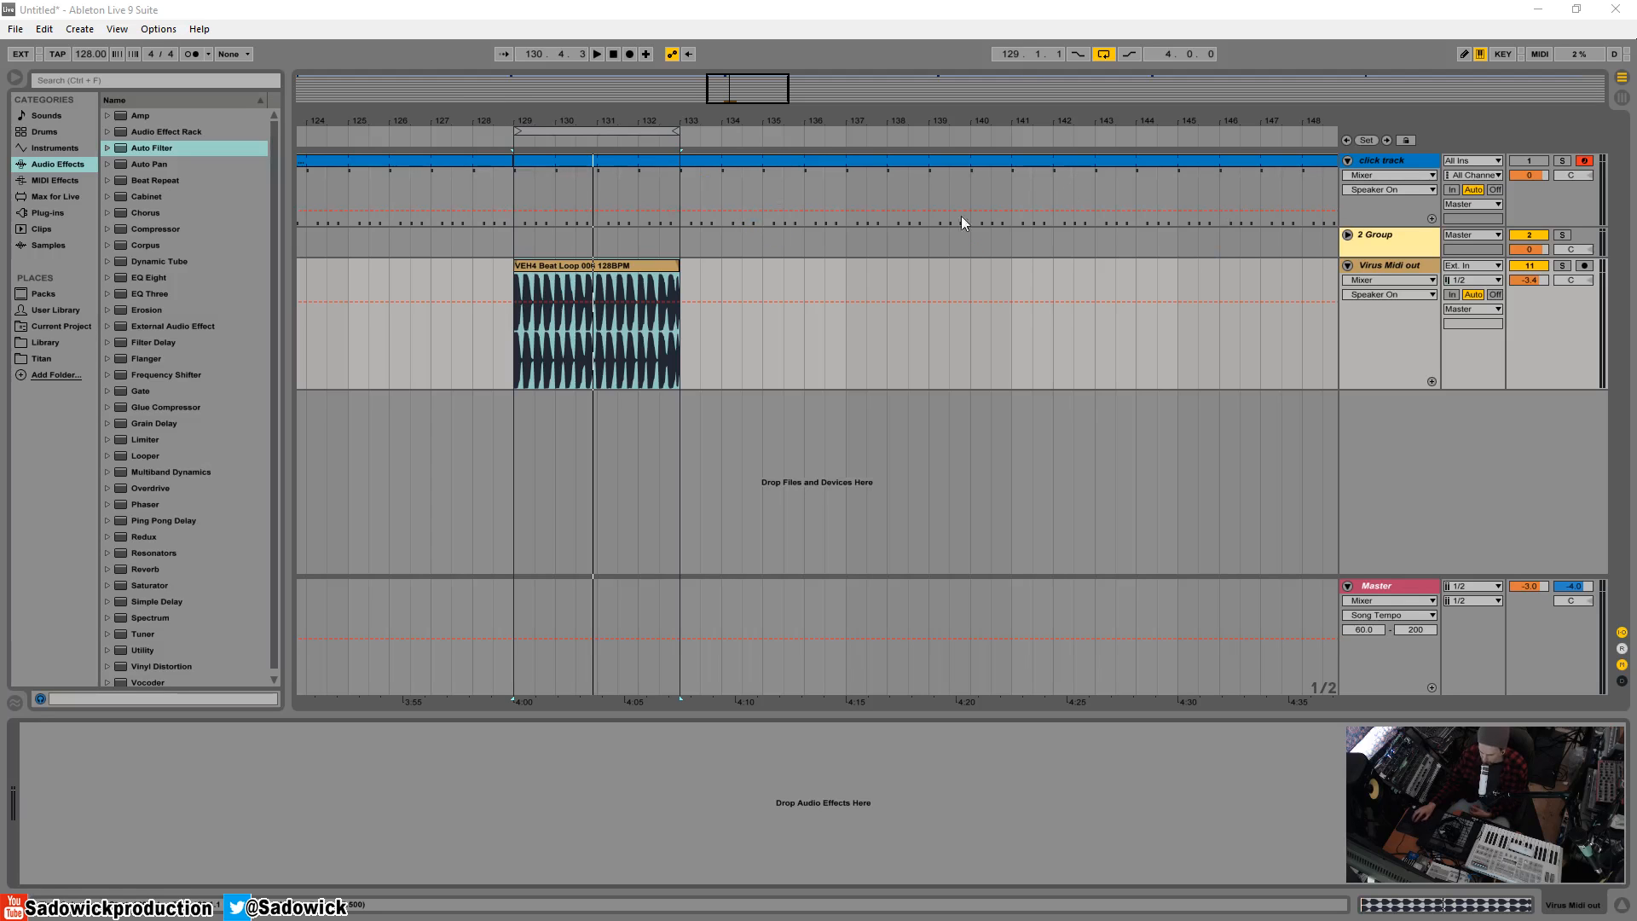
# Select the VEH4 Beat Loop clip and play it from the start to audition the unprocessed loop.
pyautogui.click(560, 267)
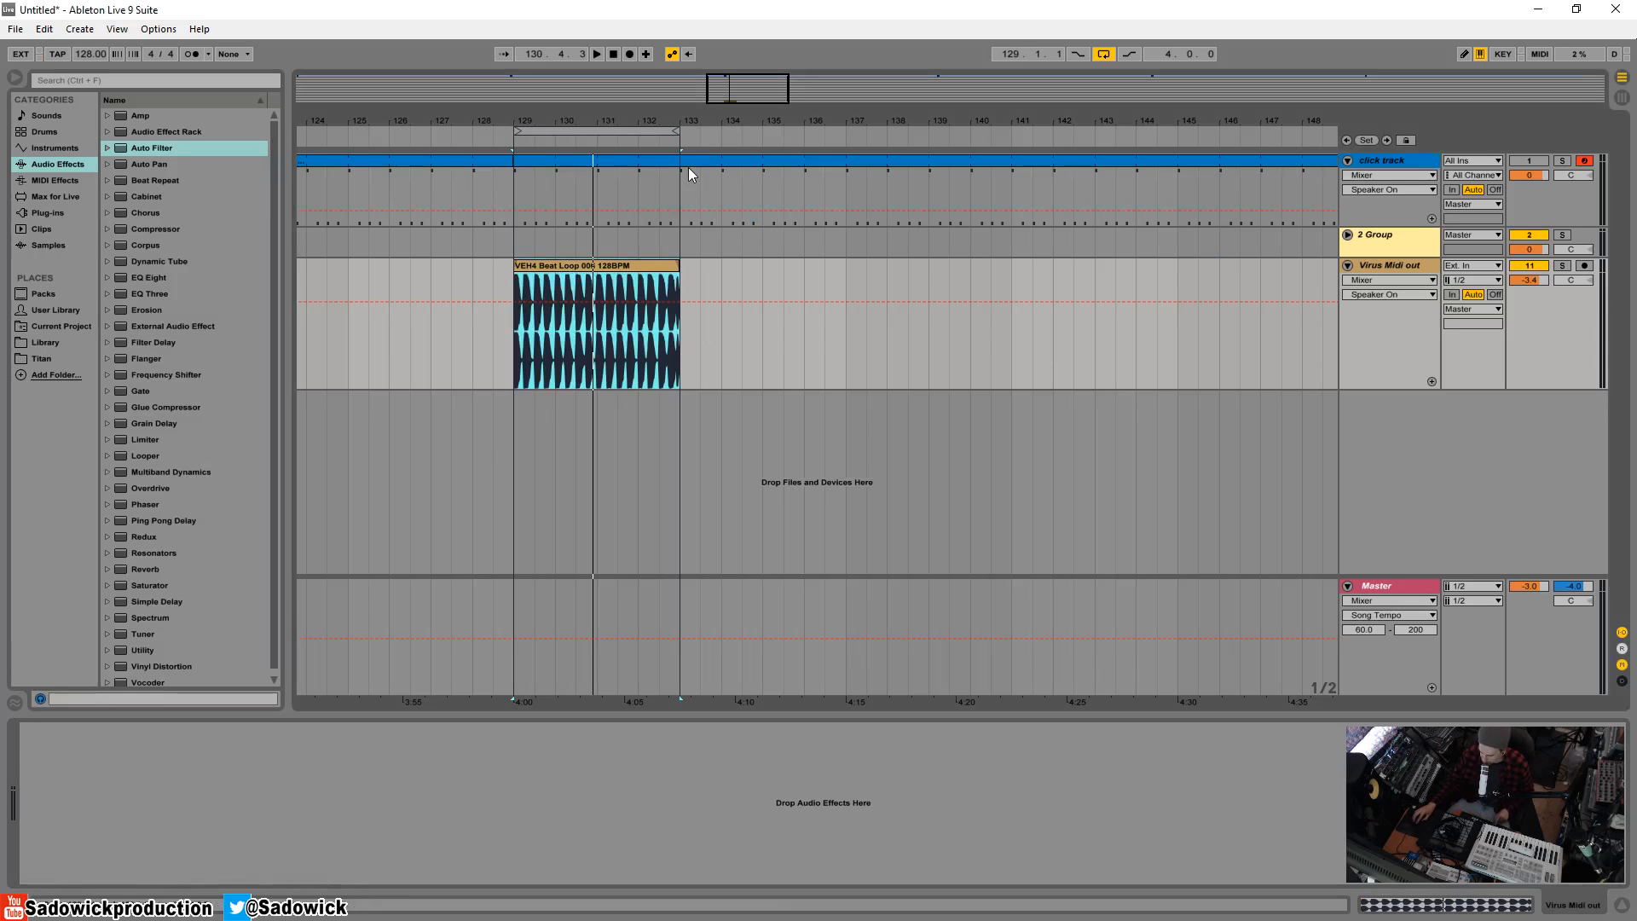
pyautogui.press('space')
pyautogui.press('space')
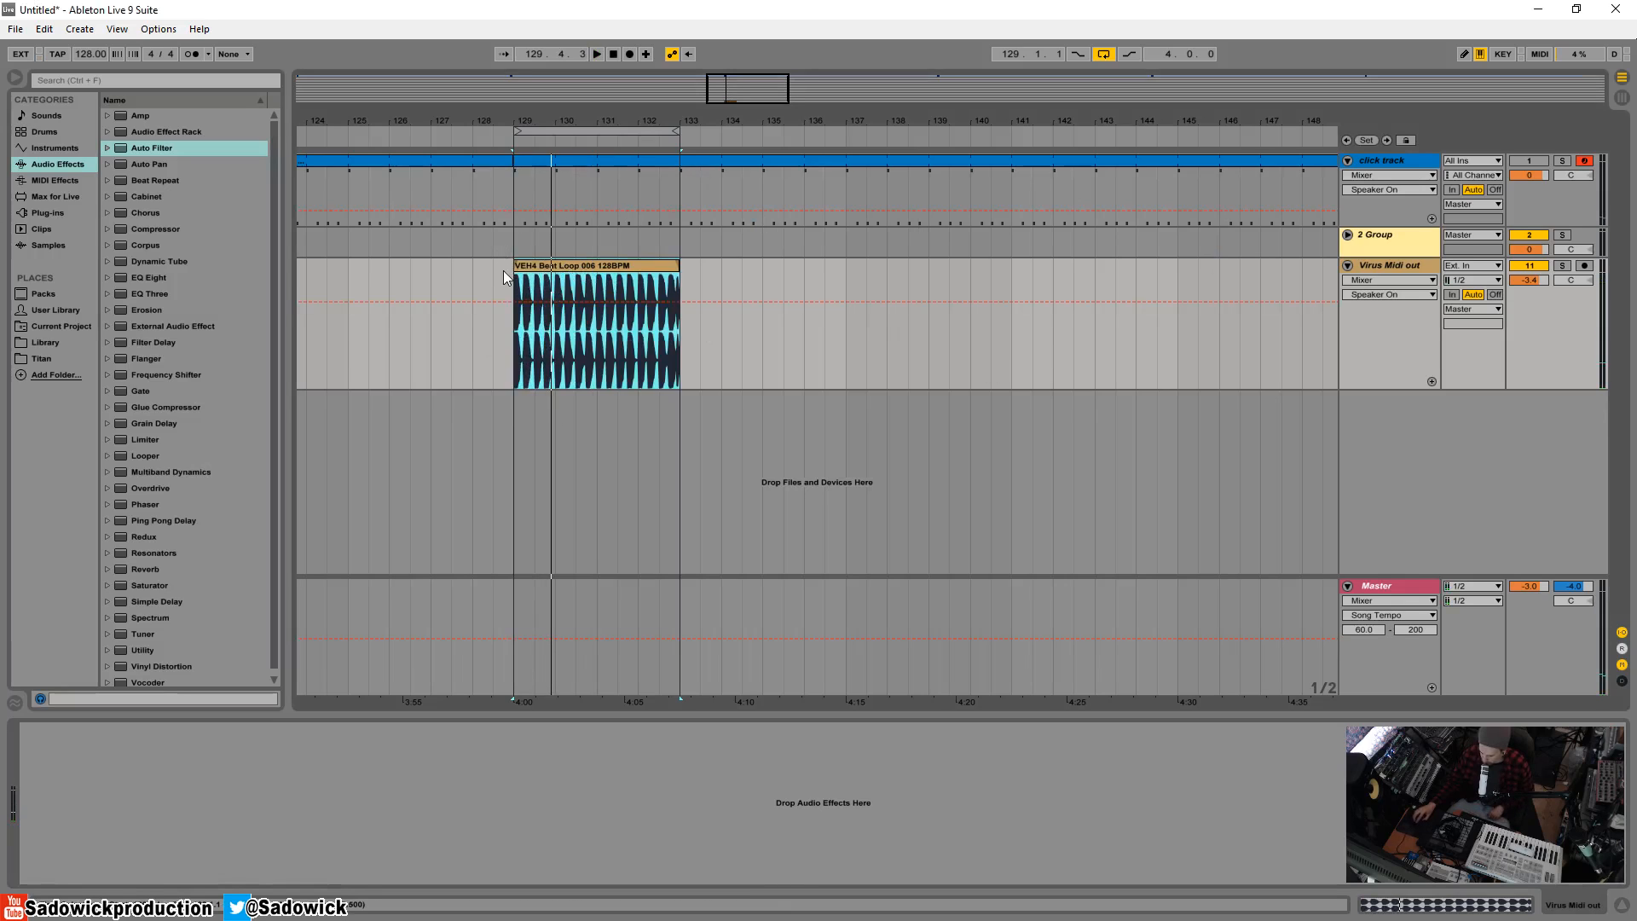
# Add an Auto Filter effect to the Virus Midi out track and switch its filter type to band-pass.
pyautogui.click(136, 146)
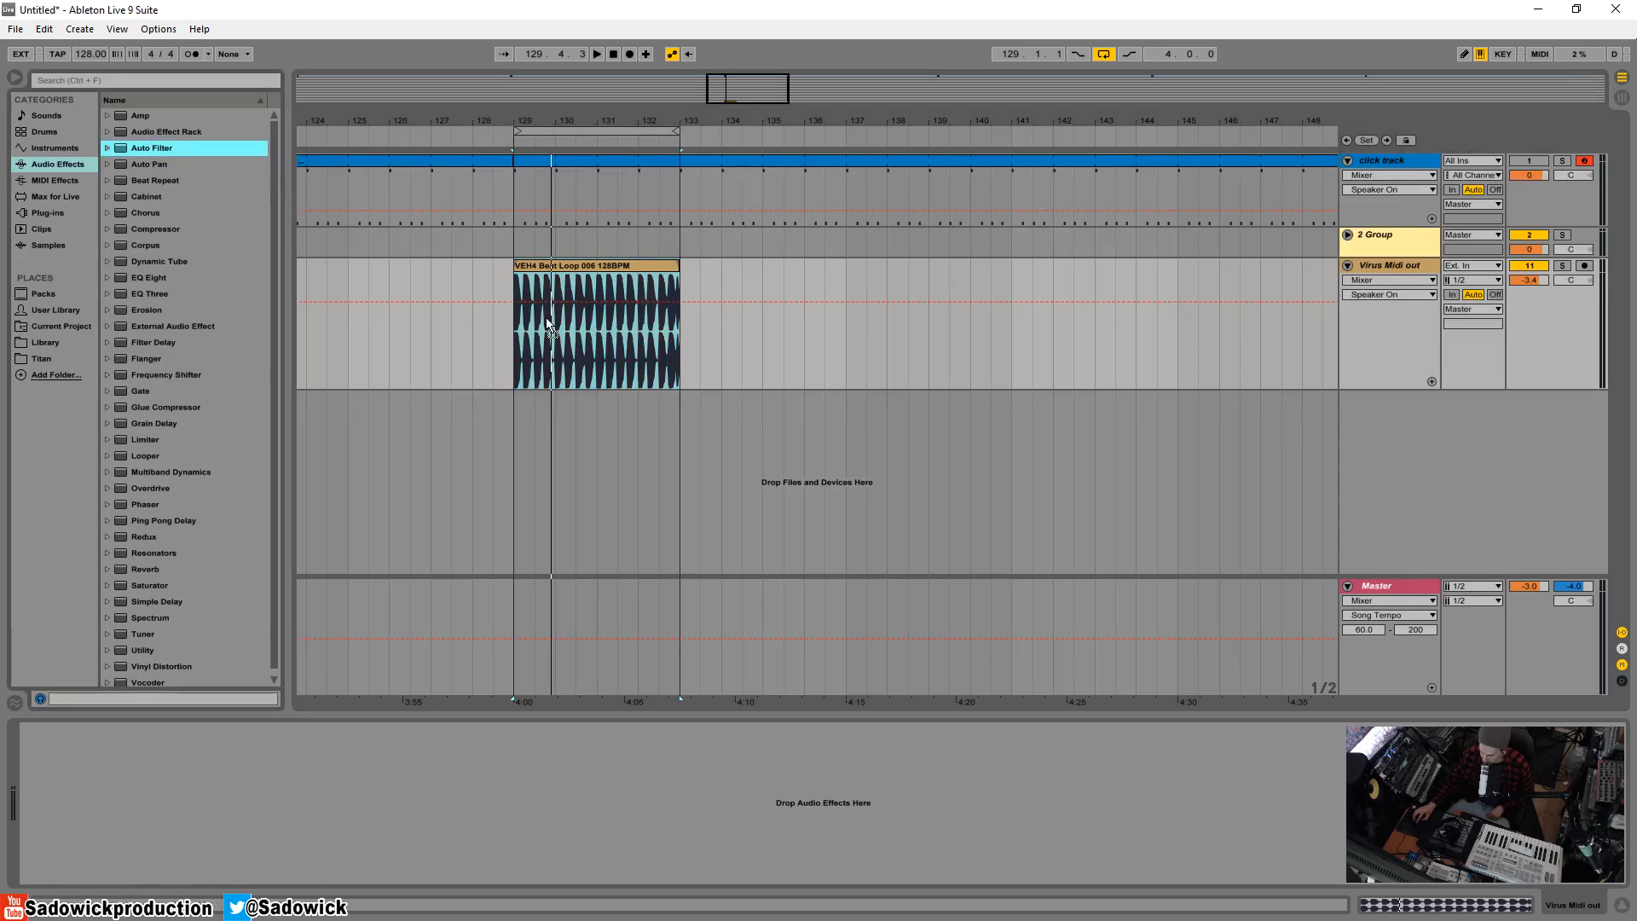
pyautogui.moveTo(550, 326); pyautogui.dragTo(550, 327)
pyautogui.click(115, 842)
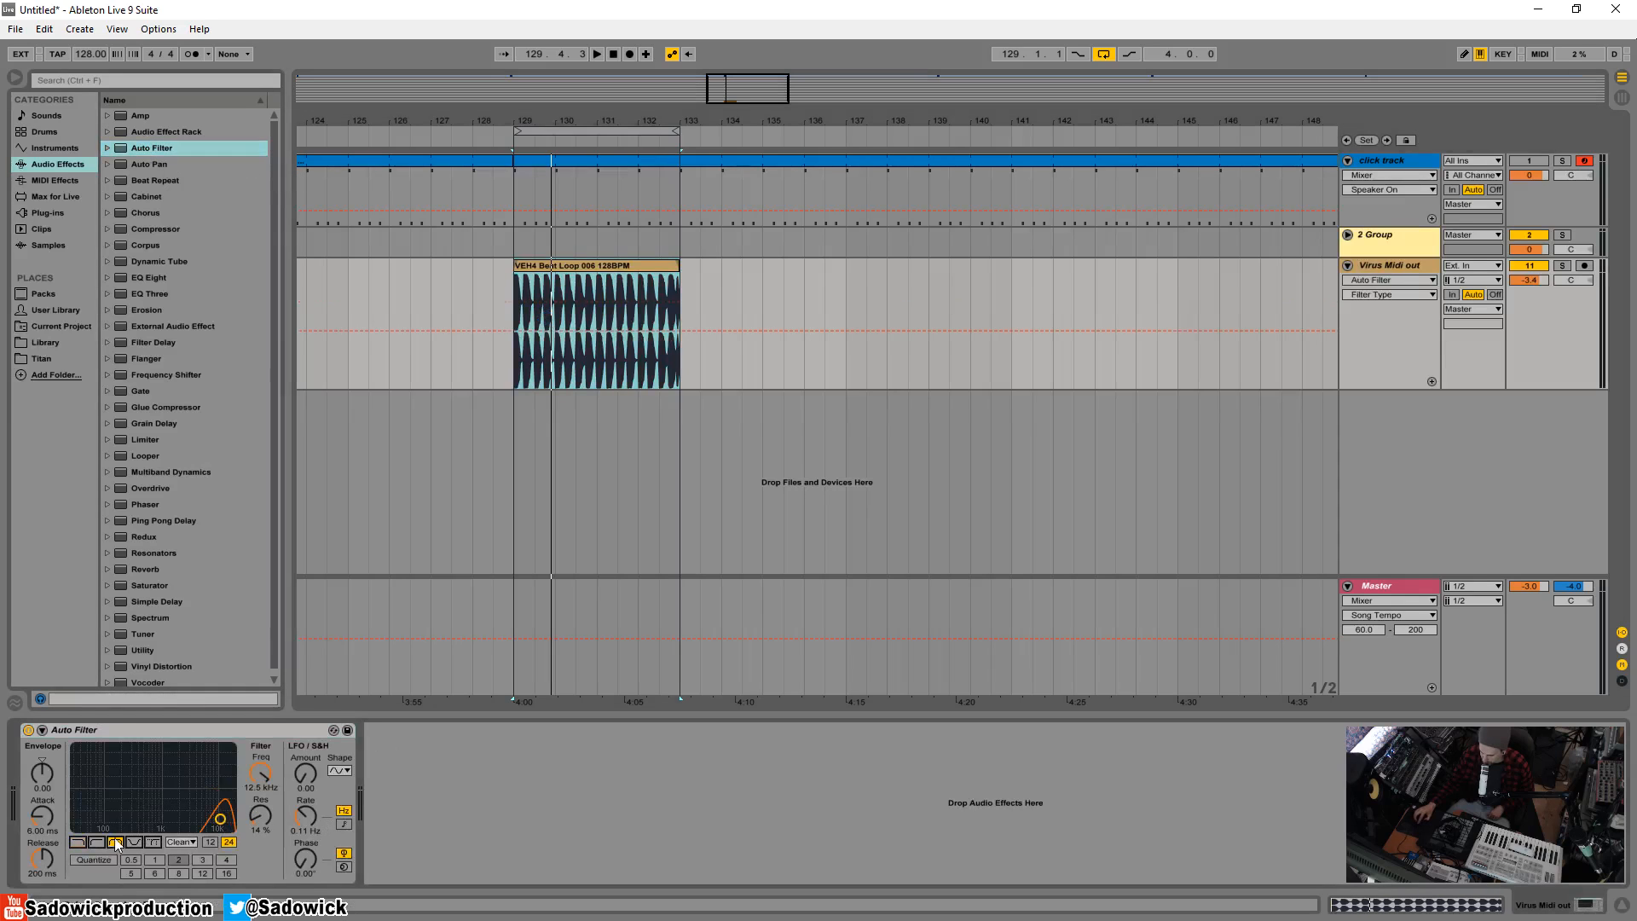
# Set the Auto Filter's resonance to 50 % and its cutoff frequency to about 1.96 kHz, auditioning the loop meanwhile.
pyautogui.moveTo(247, 817); pyautogui.dragTo(255, 746)
pyautogui.press('space')
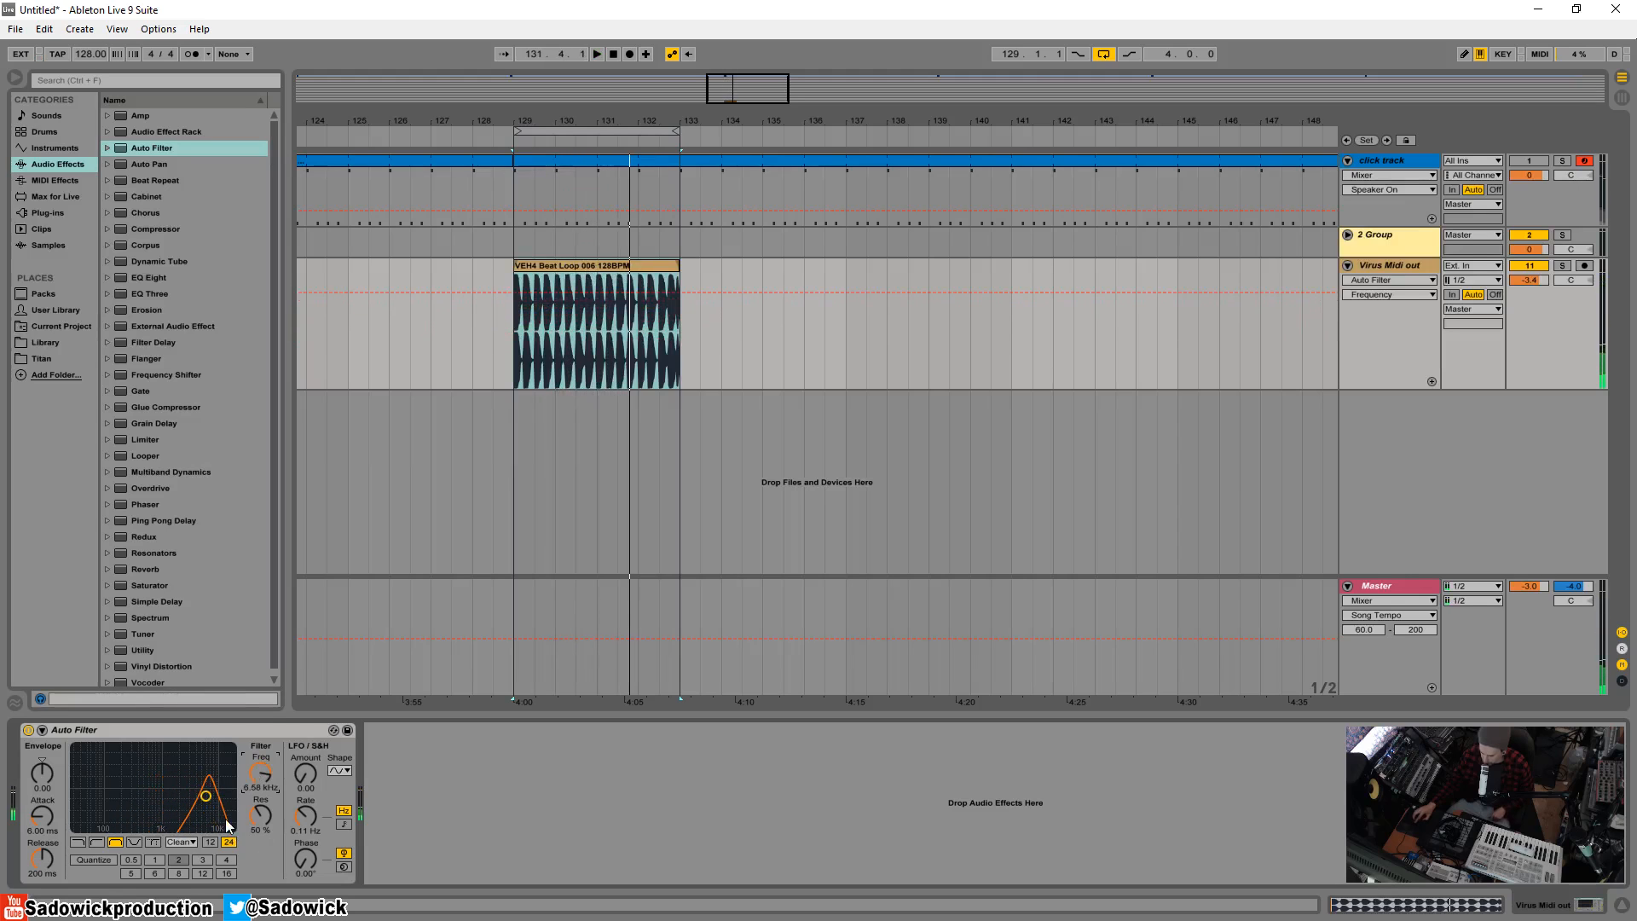
pyautogui.moveTo(256, 746); pyautogui.dragTo(257, 775)
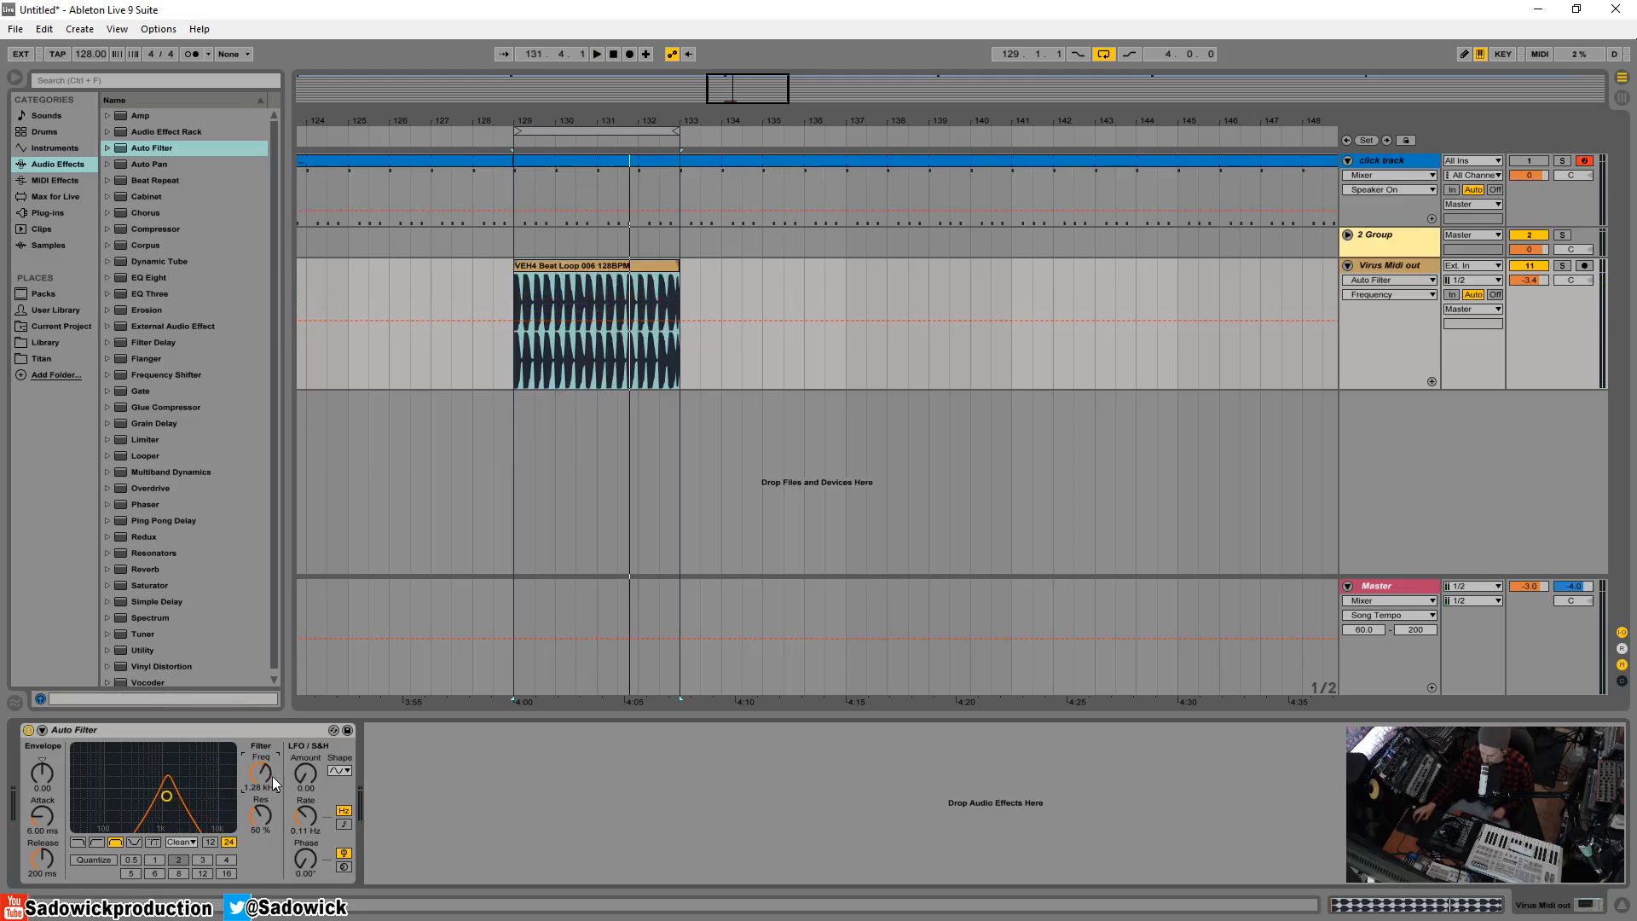
pyautogui.moveTo(273, 776); pyautogui.dragTo(273, 757)
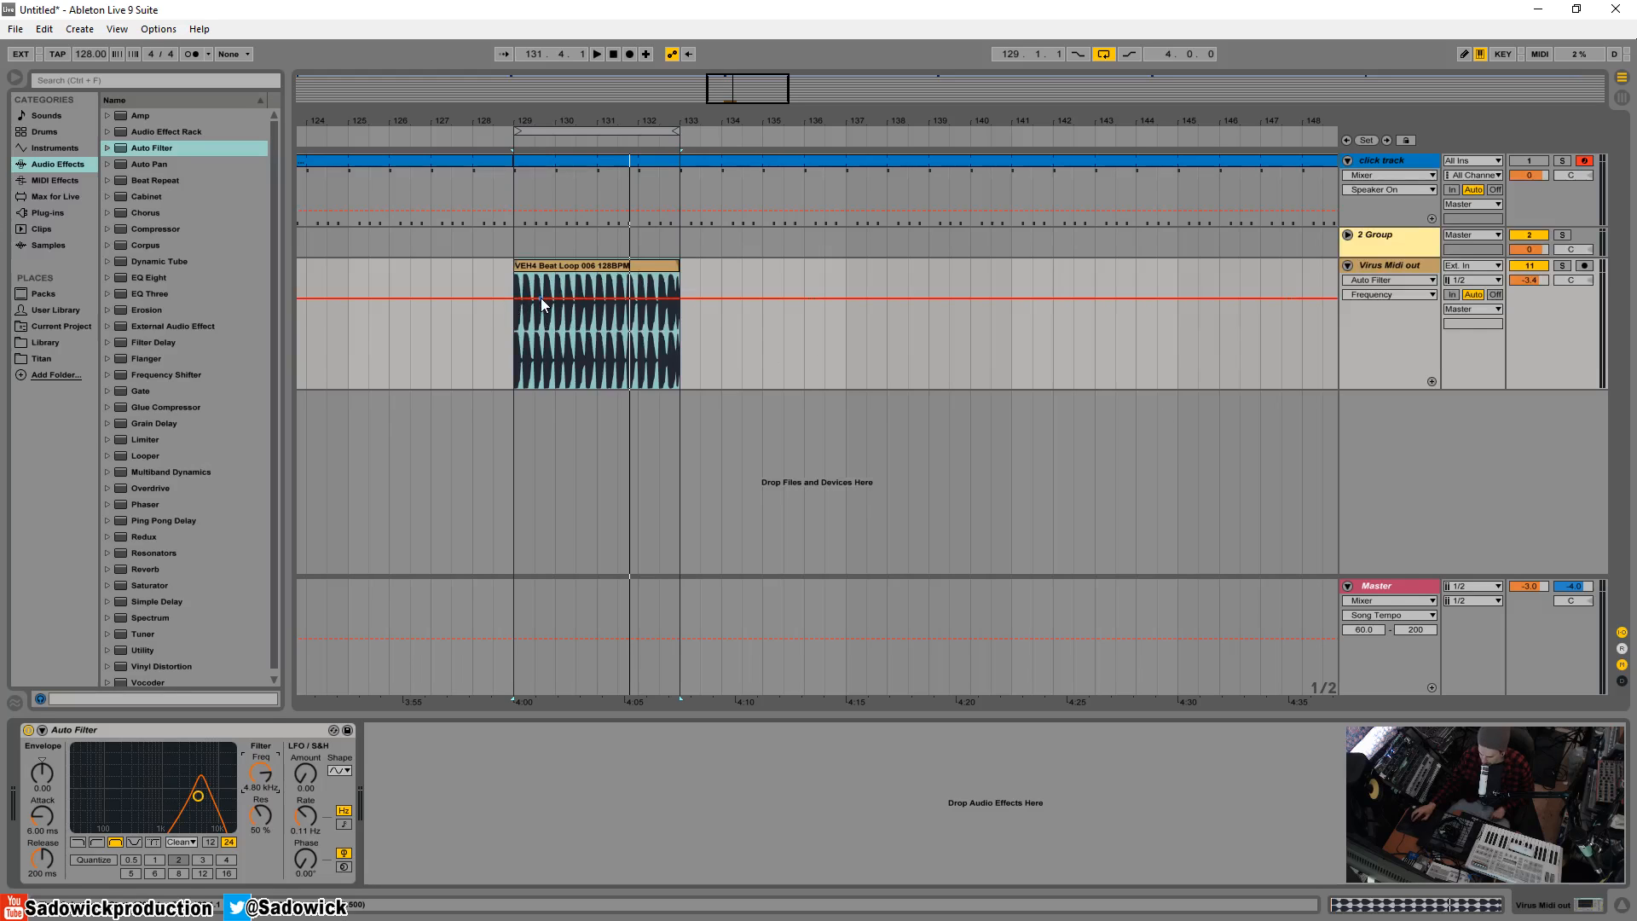
pyautogui.moveTo(263, 776); pyautogui.dragTo(262, 791)
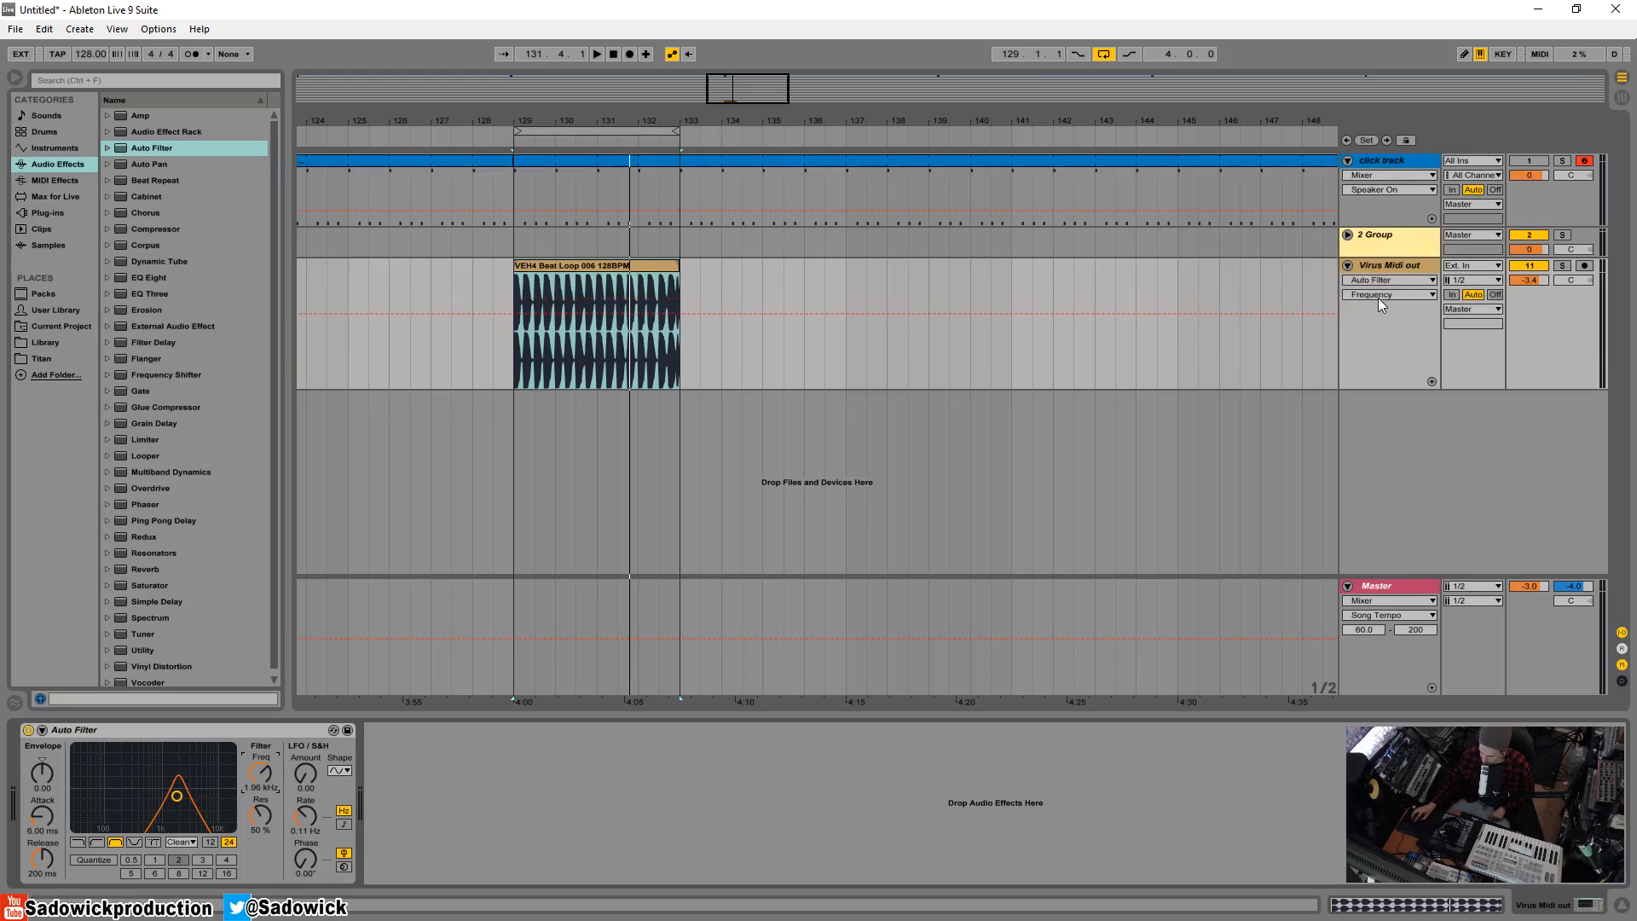
# Automate the filter frequency as a ramp falling from about 2.04 kHz at bar 129 to about 217 Hz at bar 133.
pyautogui.click(500, 314)
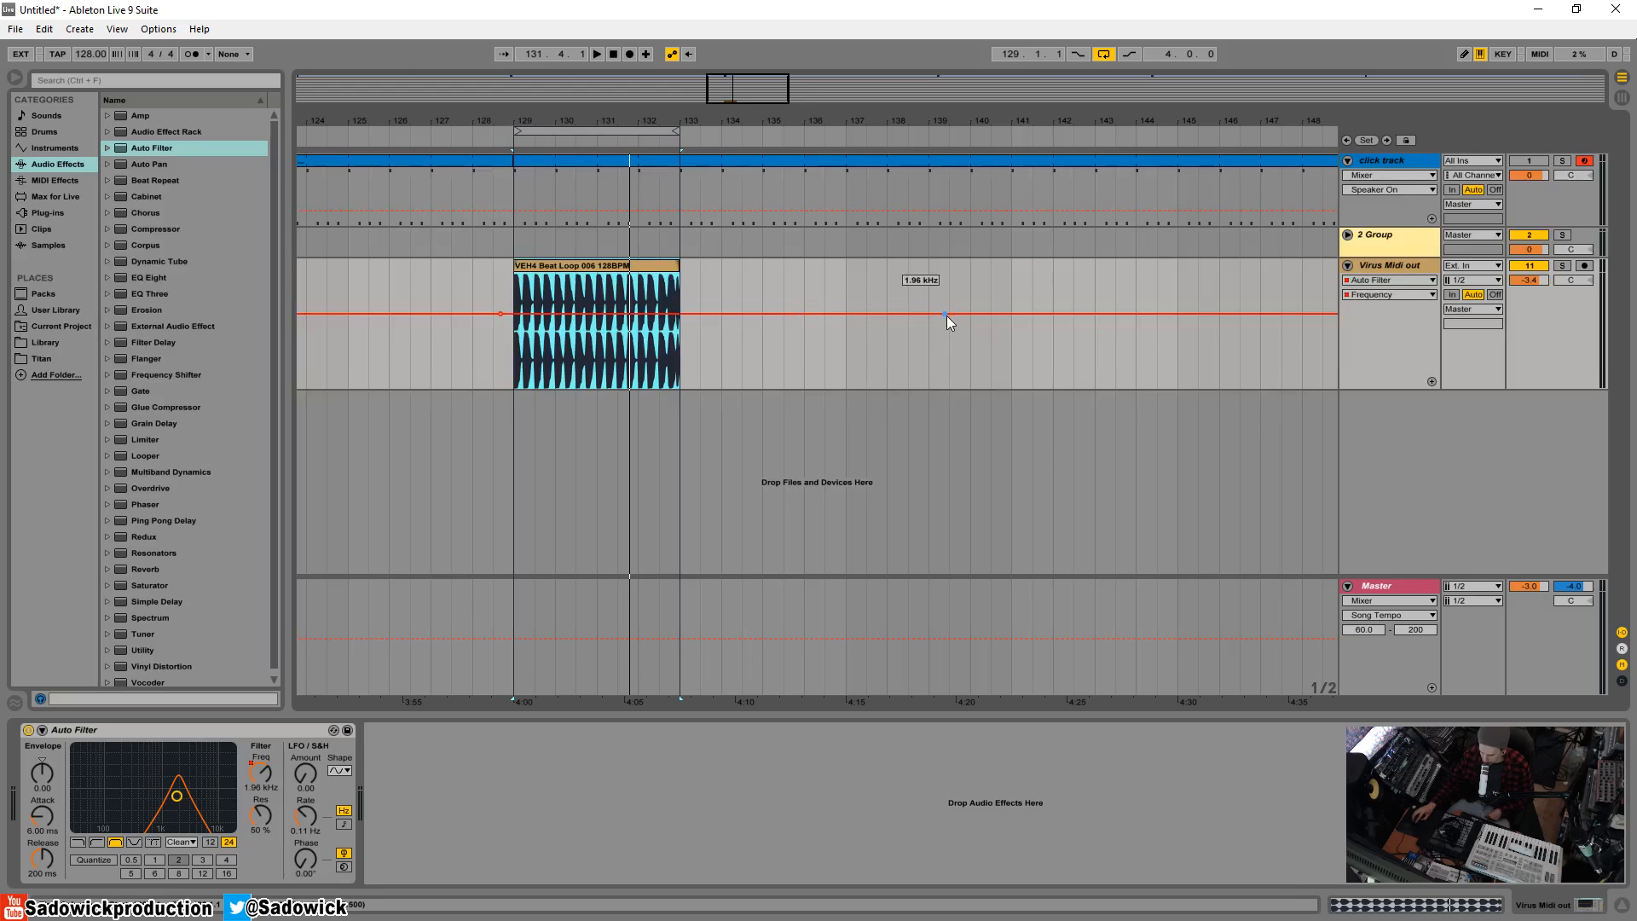
pyautogui.moveTo(500, 314); pyautogui.dragTo(512, 313)
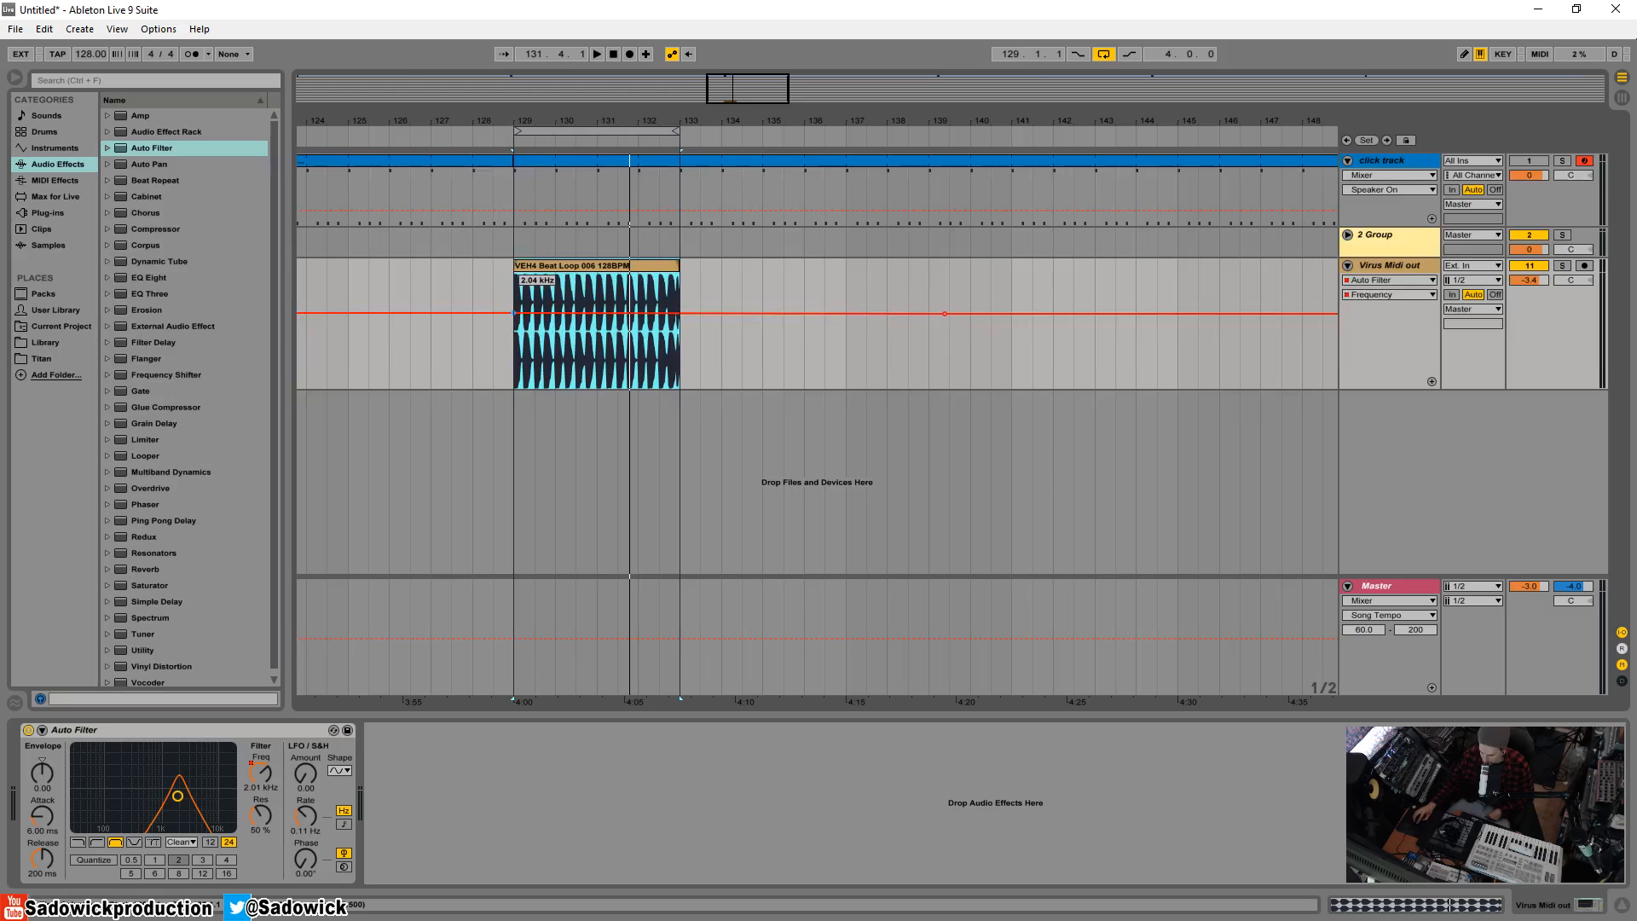
pyautogui.moveTo(945, 314); pyautogui.dragTo(679, 368)
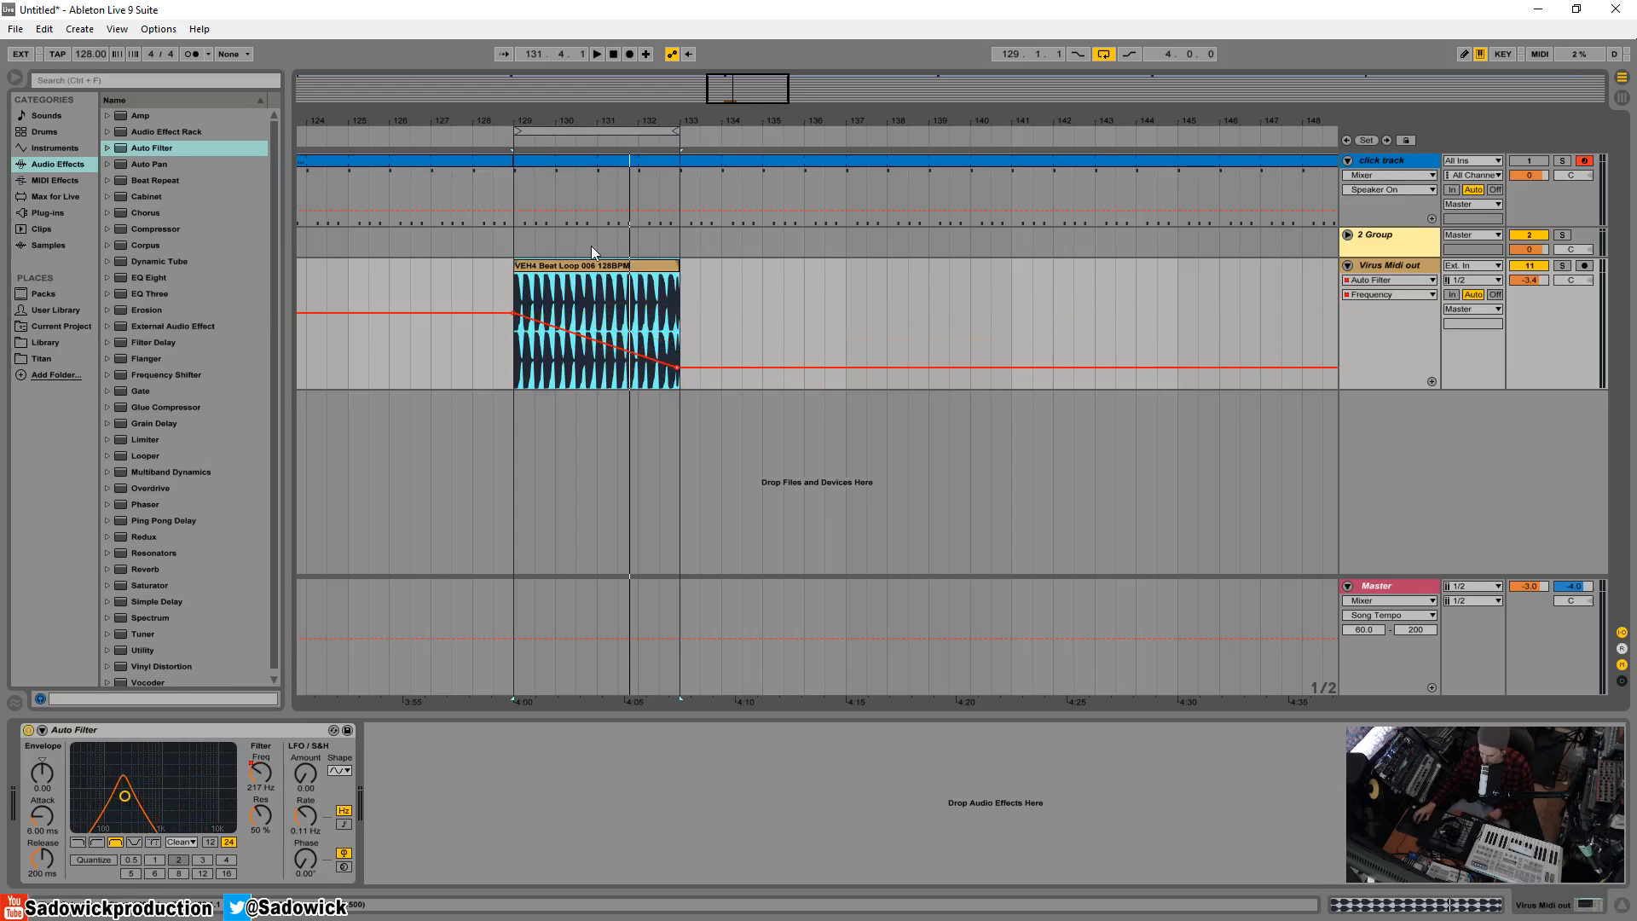
# Play the loop to audition the descending filter-frequency automation, and stop playback.
pyautogui.press('space')
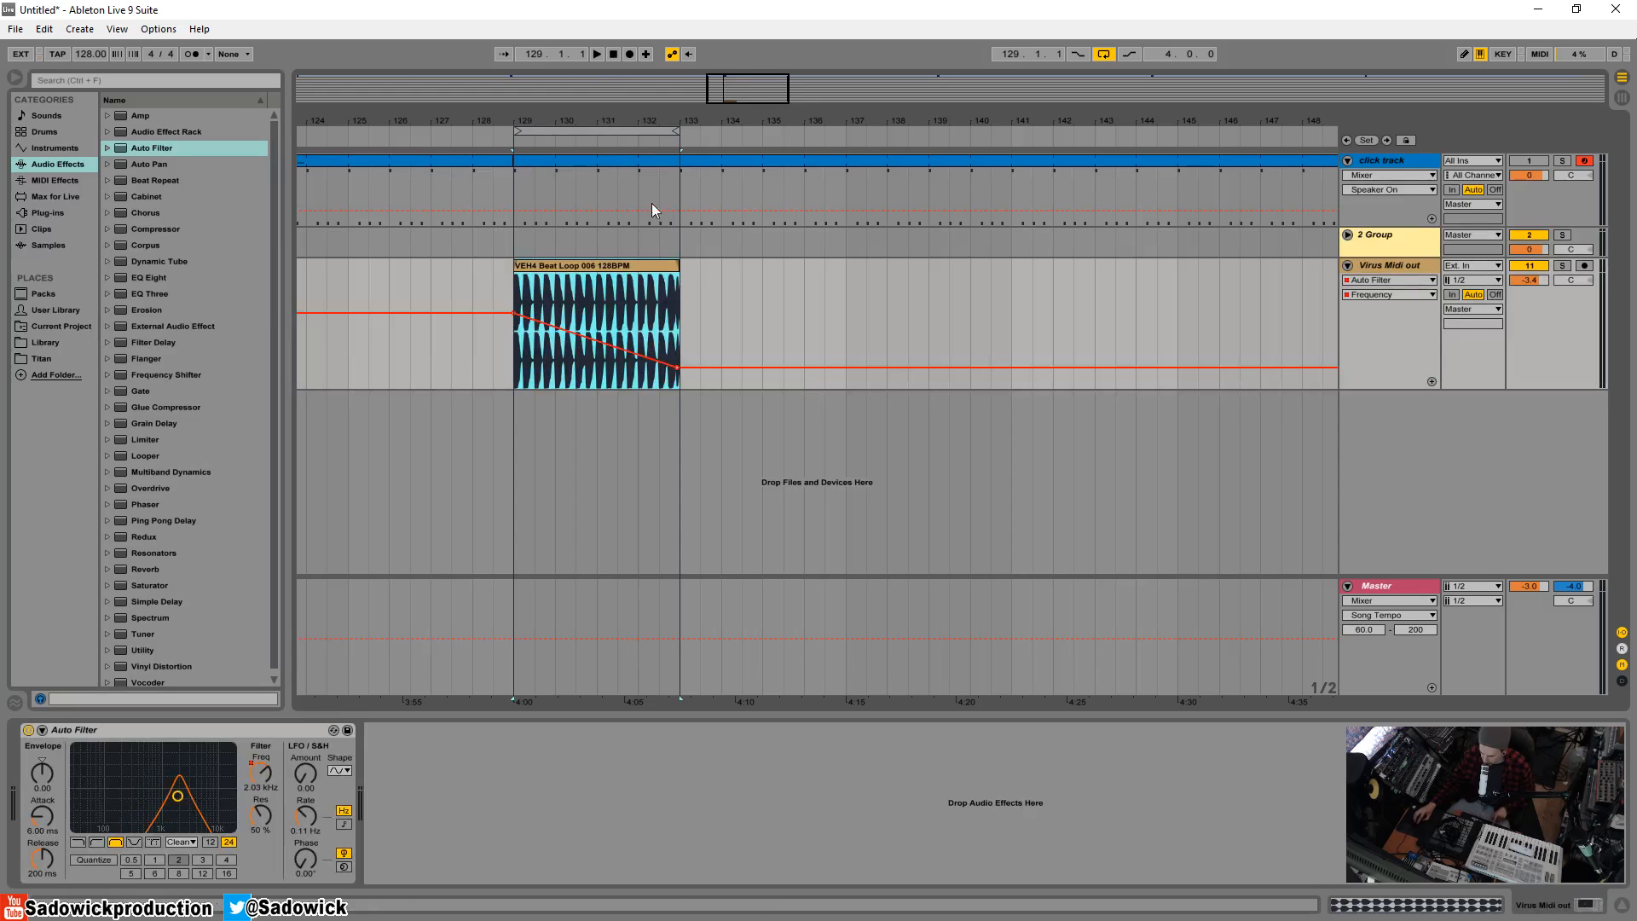
pyautogui.press('space')
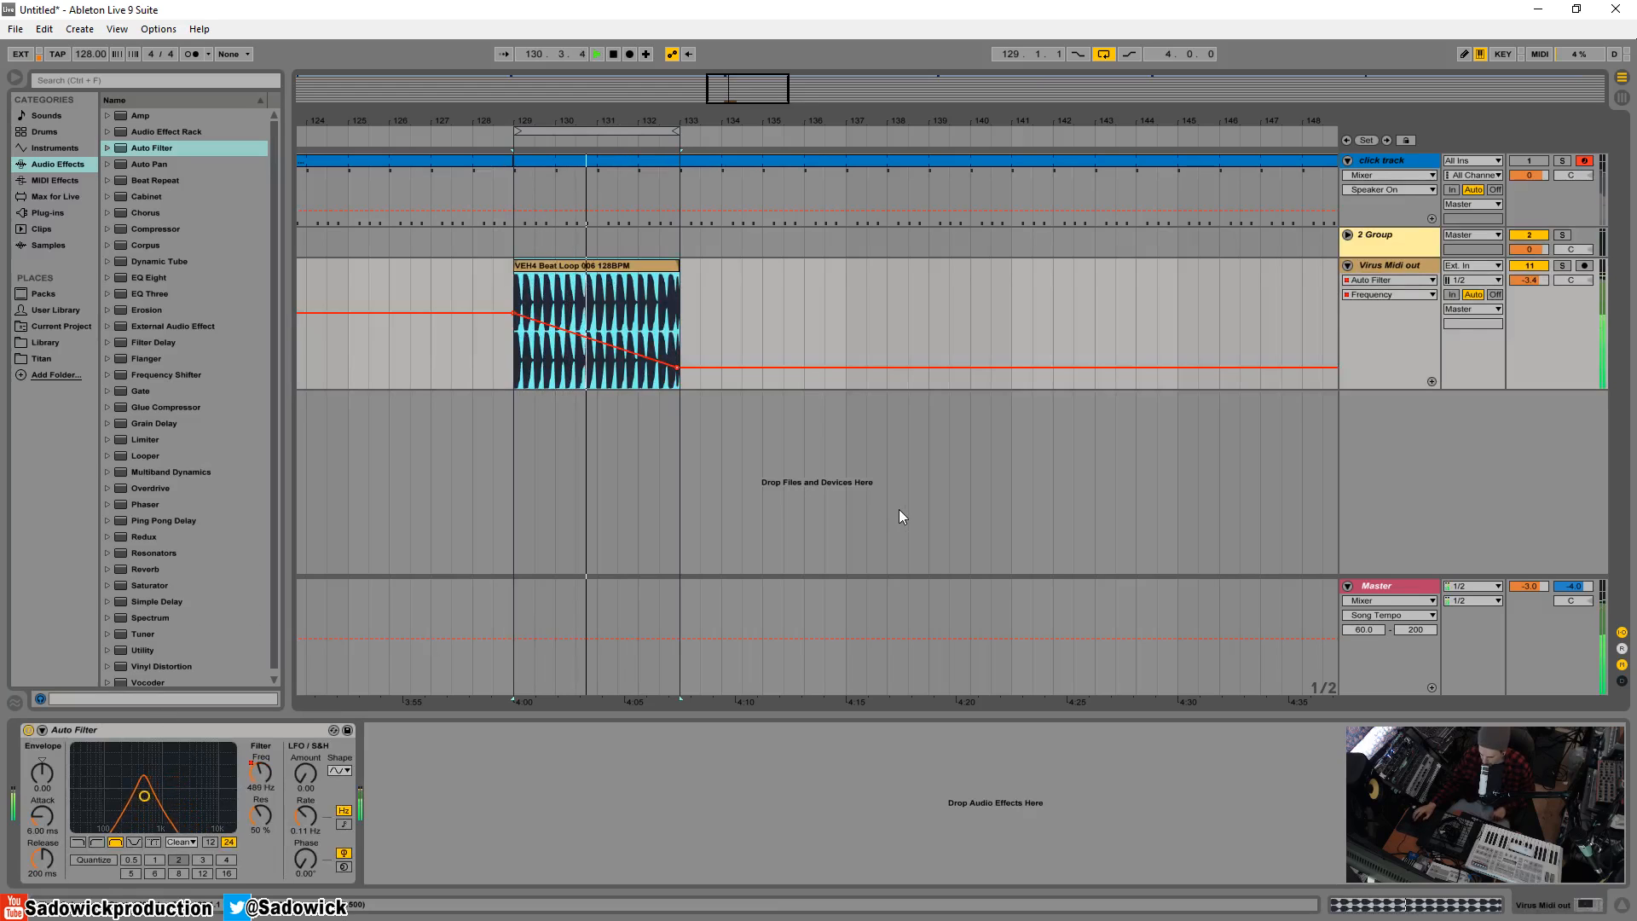
pyautogui.press('space')
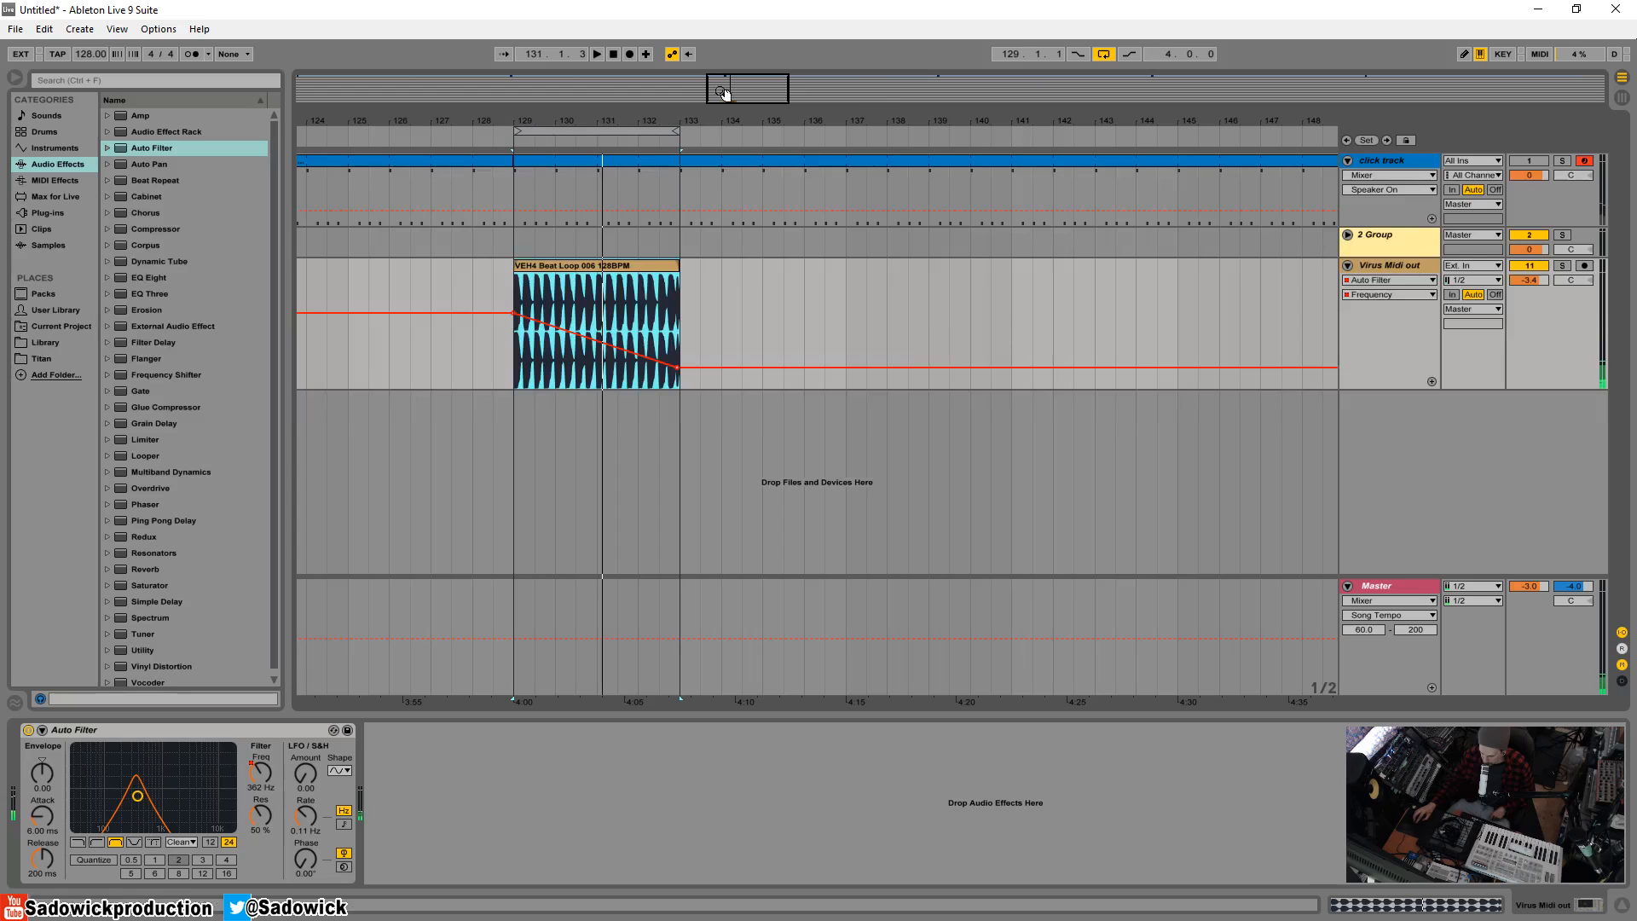
# Enlarge the Virus Midi out lane, try raising a new breakpoint on the frequency ramp, and undo that envelope edit.
pyautogui.moveTo(620, 120); pyautogui.dragTo(620, 162)
pyautogui.moveTo(1399, 390); pyautogui.dragTo(1399, 506)
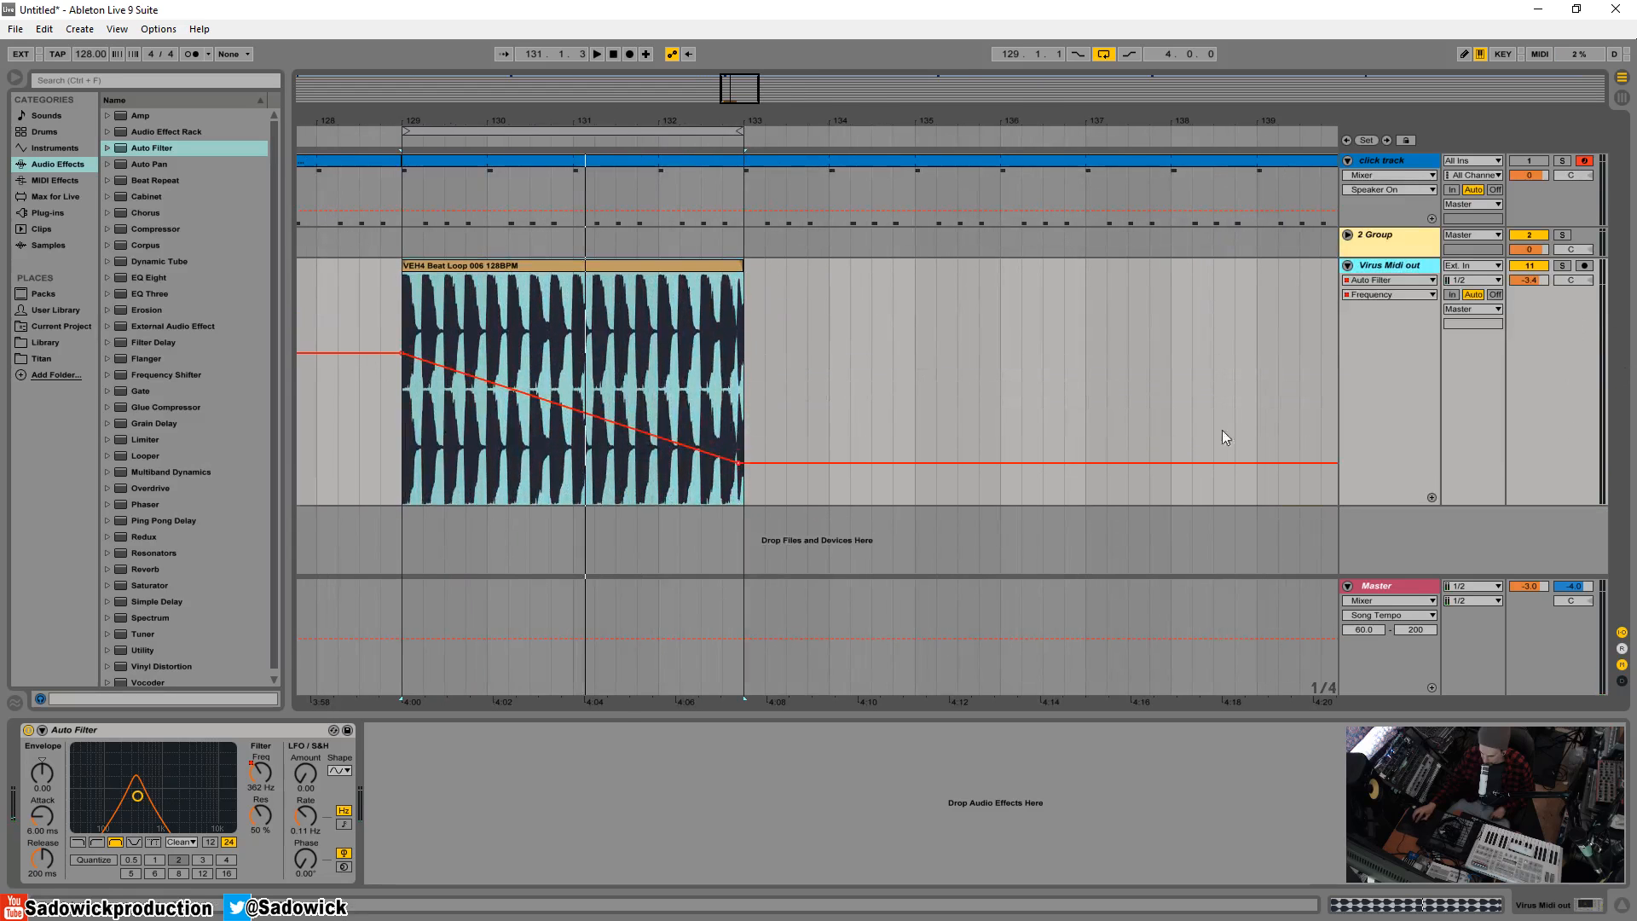
pyautogui.click(580, 411)
pyautogui.moveTo(584, 413); pyautogui.dragTo(647, 310)
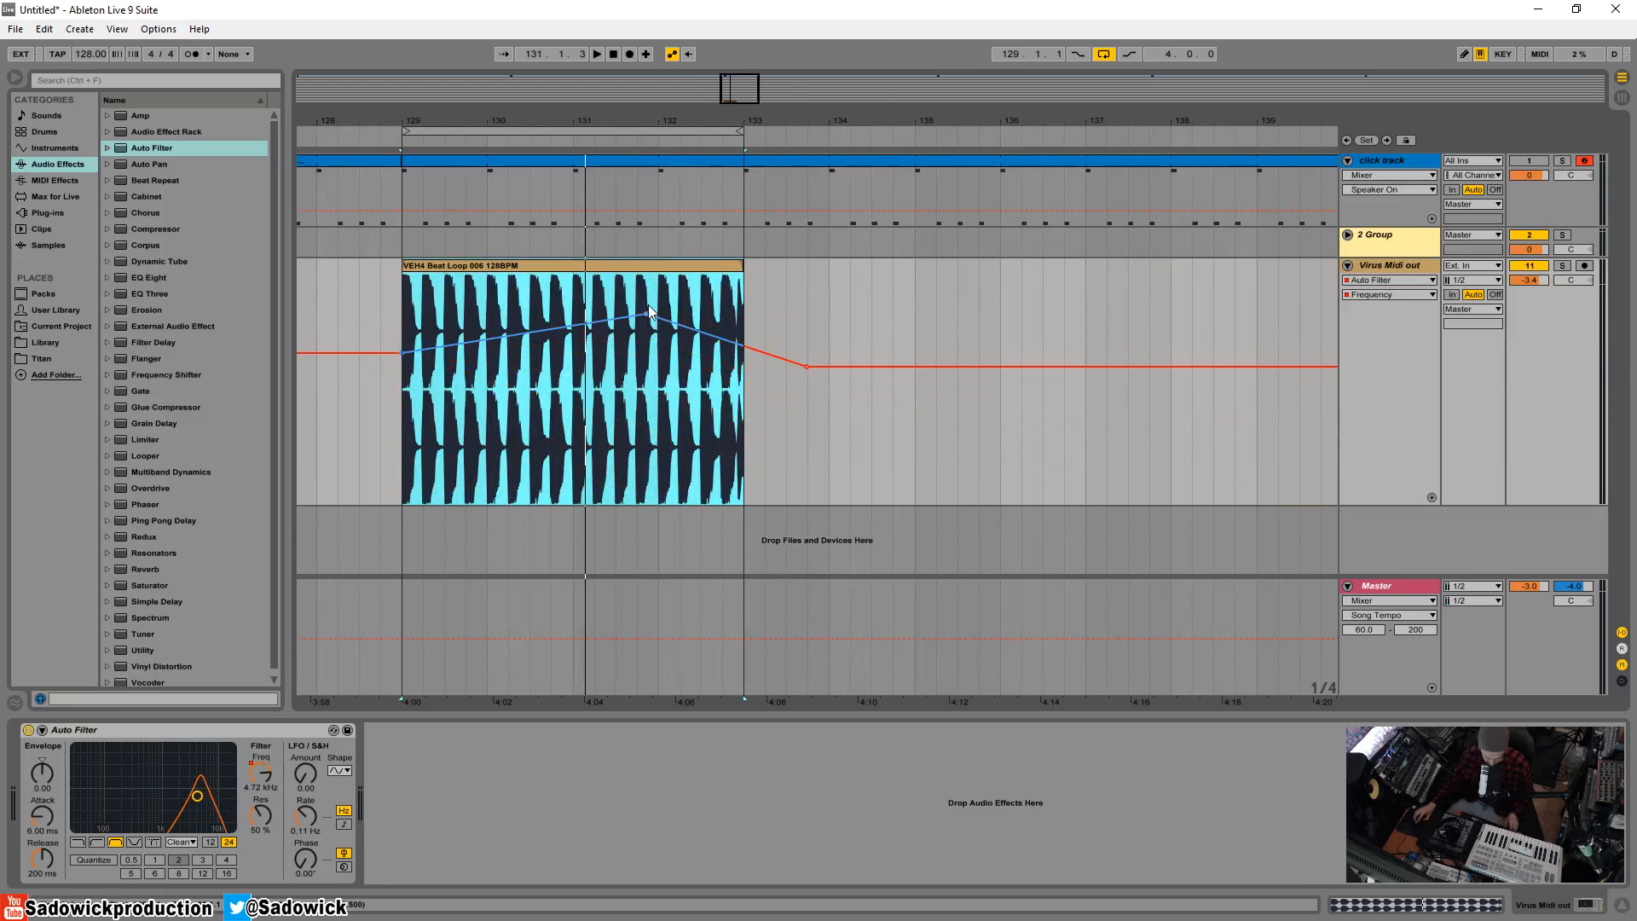
pyautogui.hotkey('ctrl', 'z')
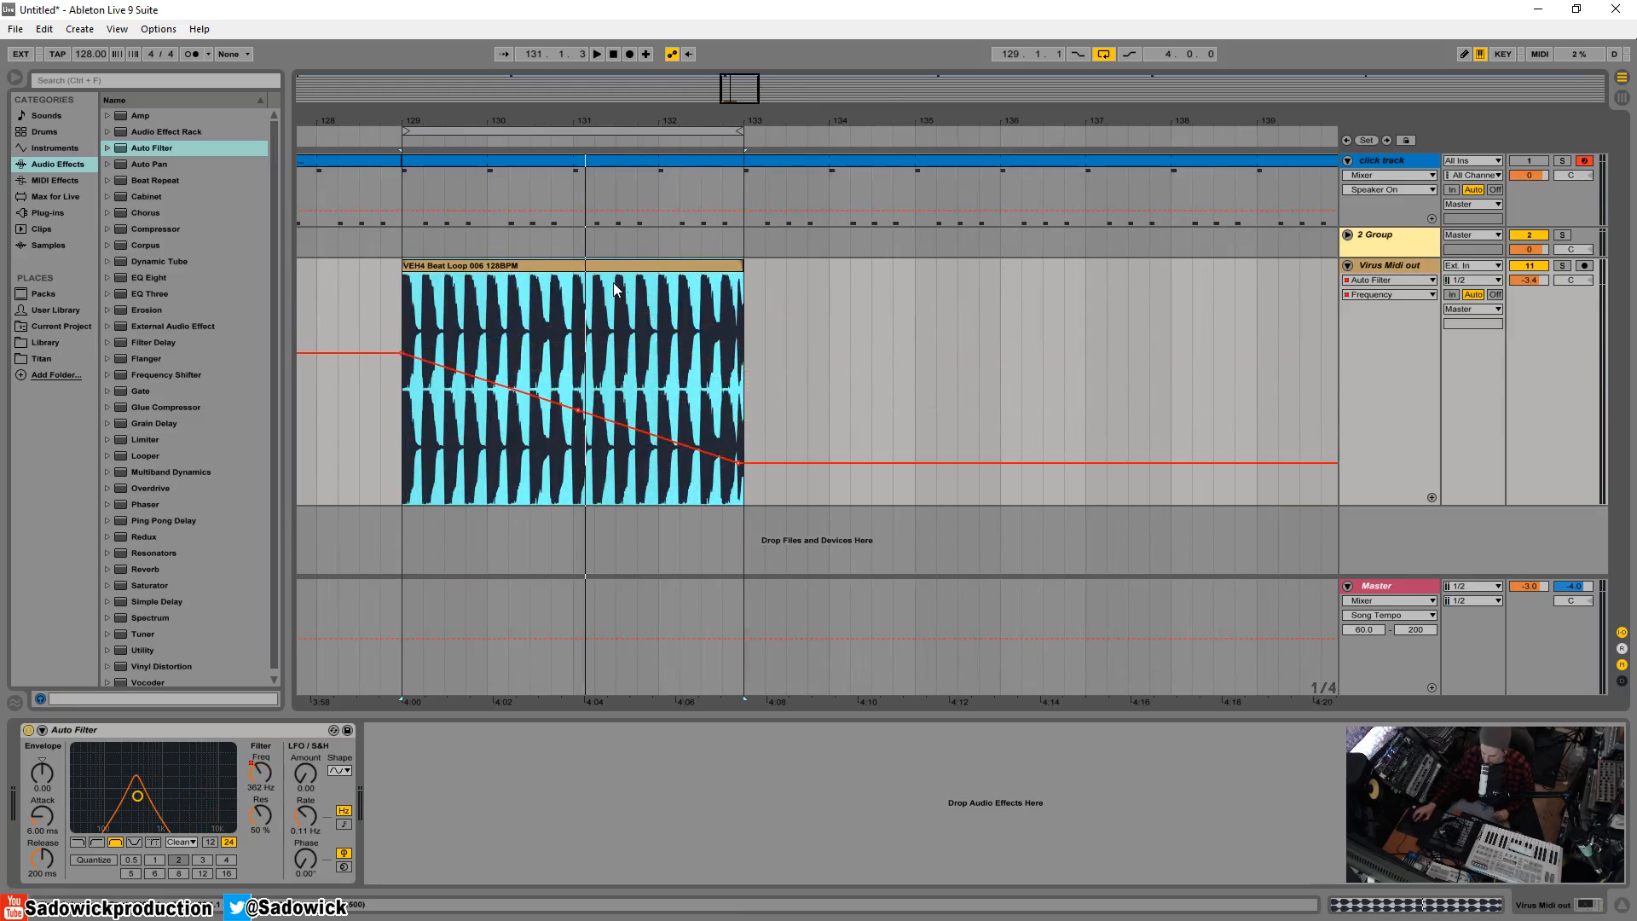
# Reshape the frequency ramp into a zigzag with two dips and two peaks across the loop, and play it back.
pyautogui.click(658, 330)
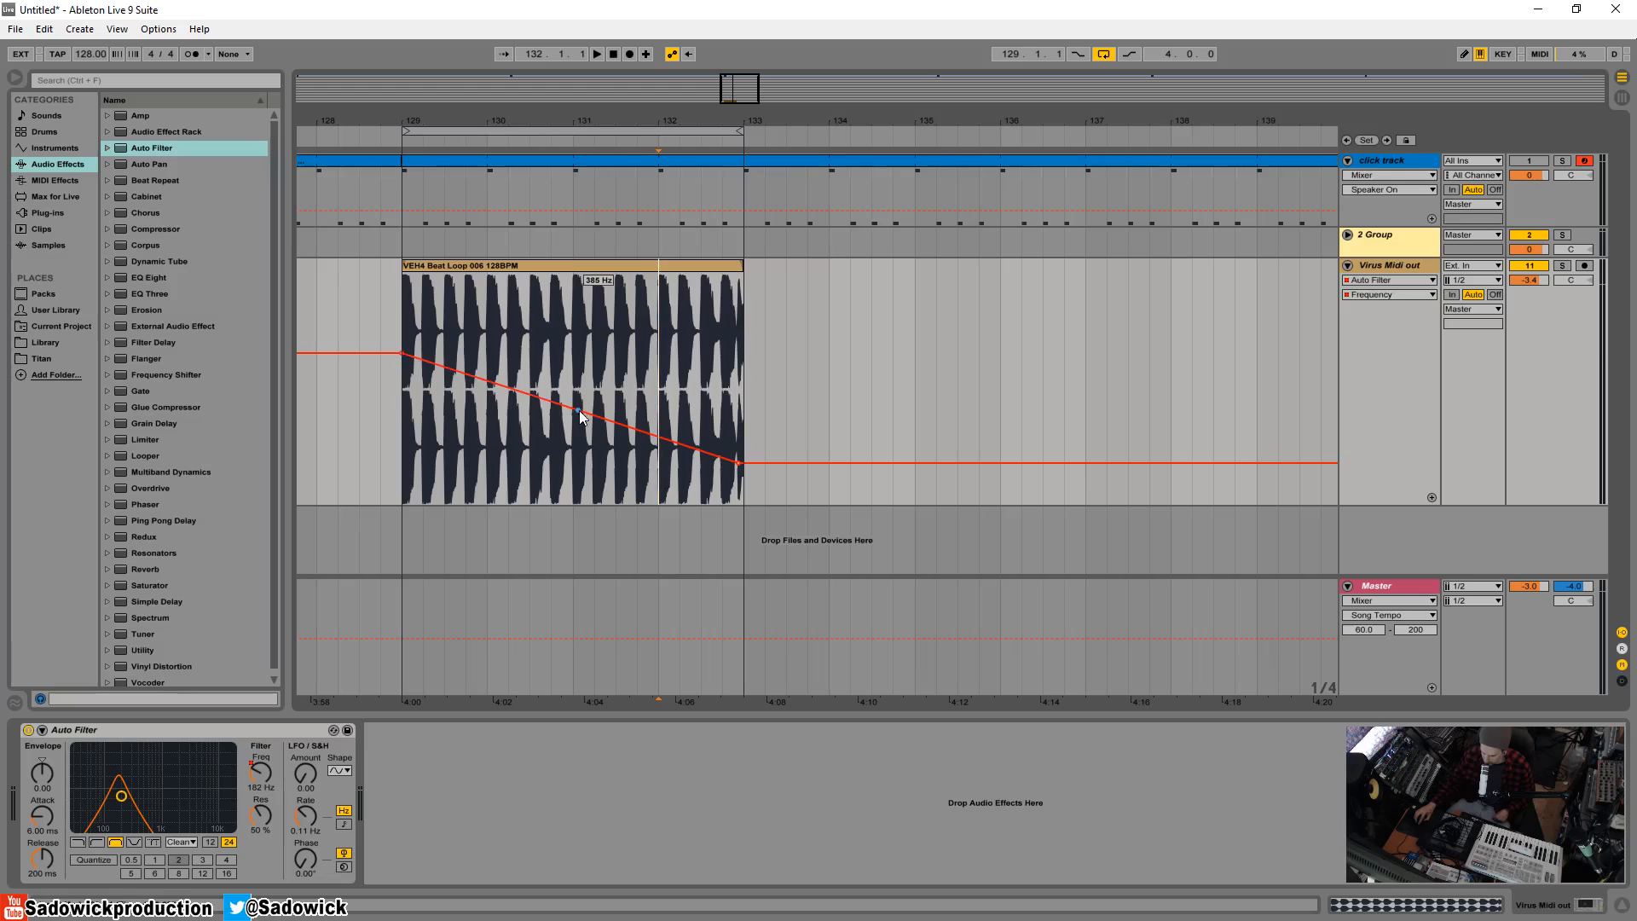
pyautogui.moveTo(578, 414); pyautogui.dragTo(444, 471)
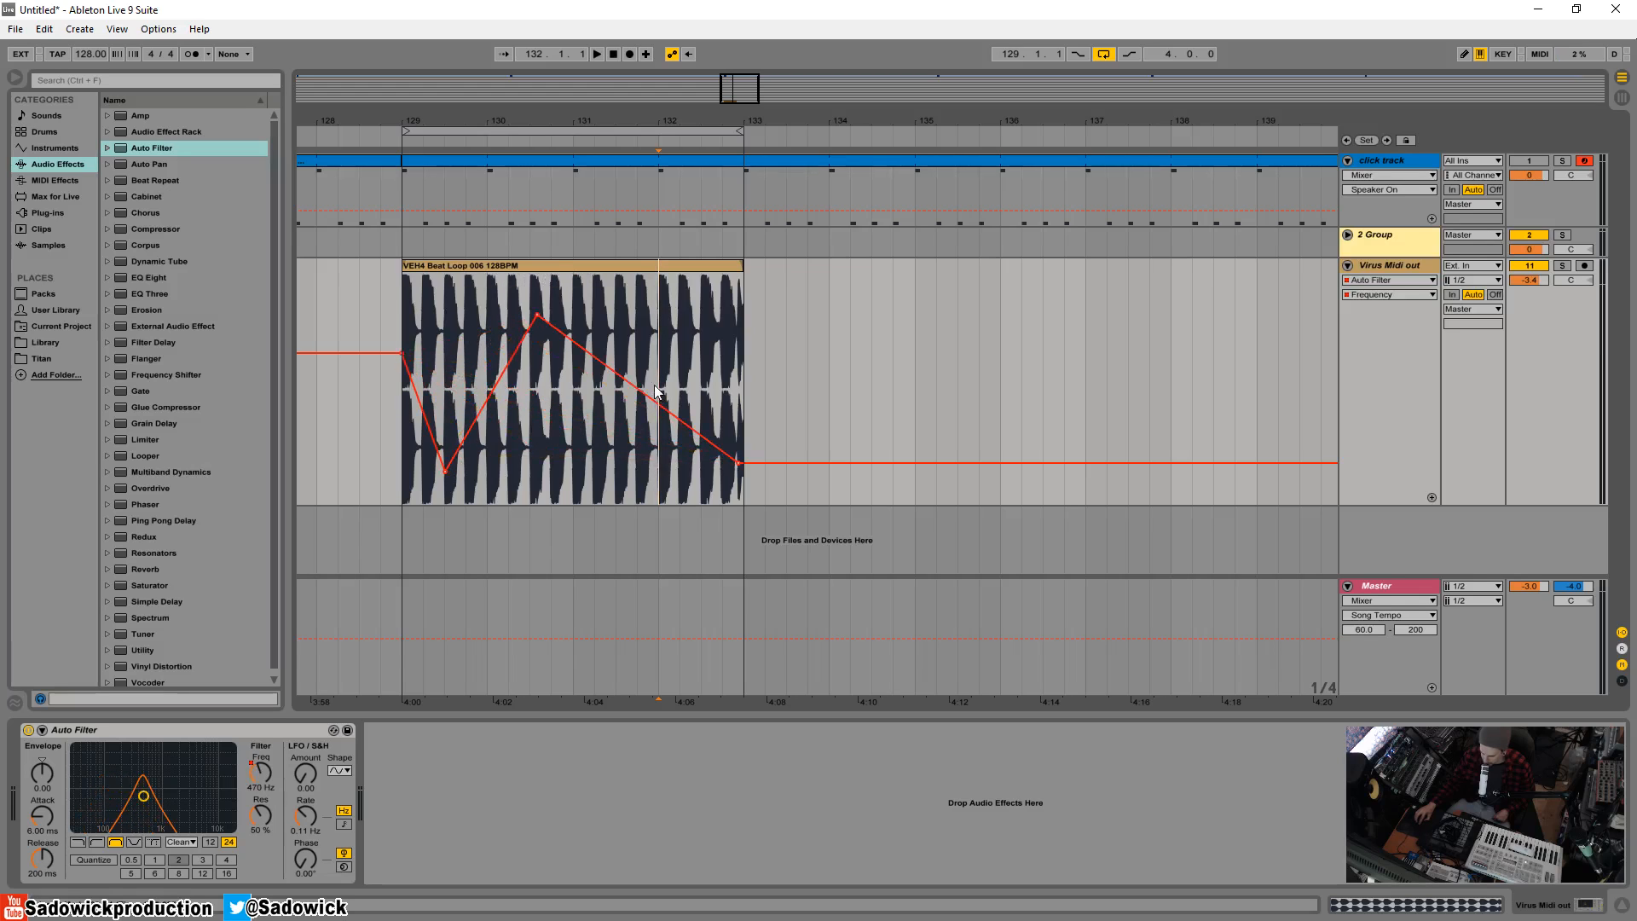
pyautogui.moveTo(640, 391); pyautogui.dragTo(703, 310)
pyautogui.click(612, 266)
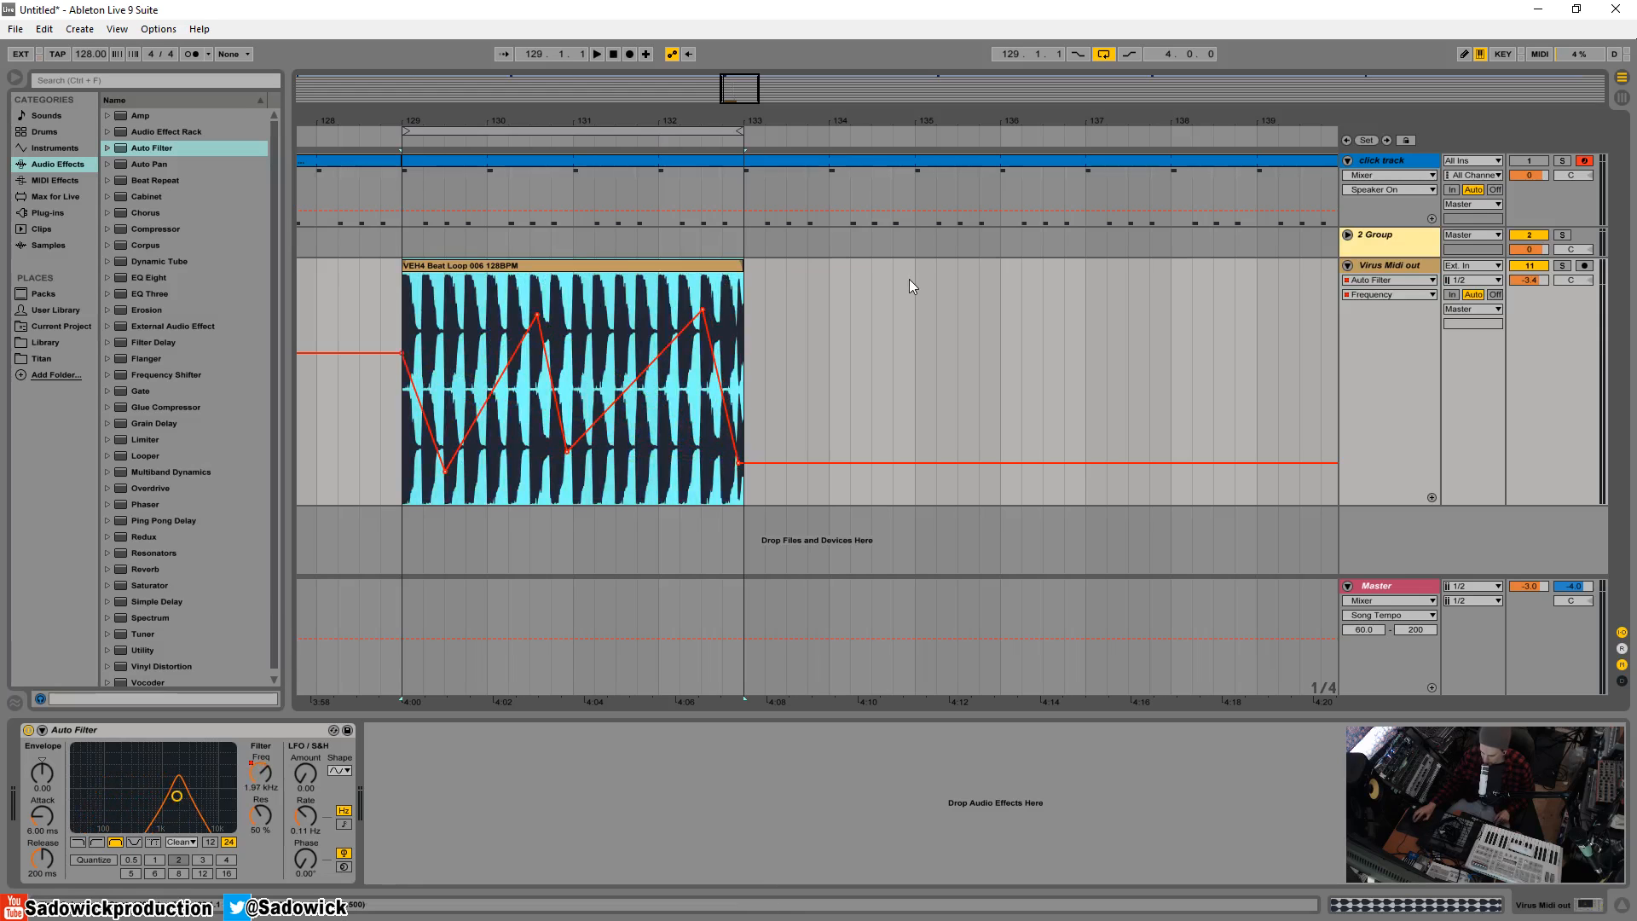
pyautogui.press('space')
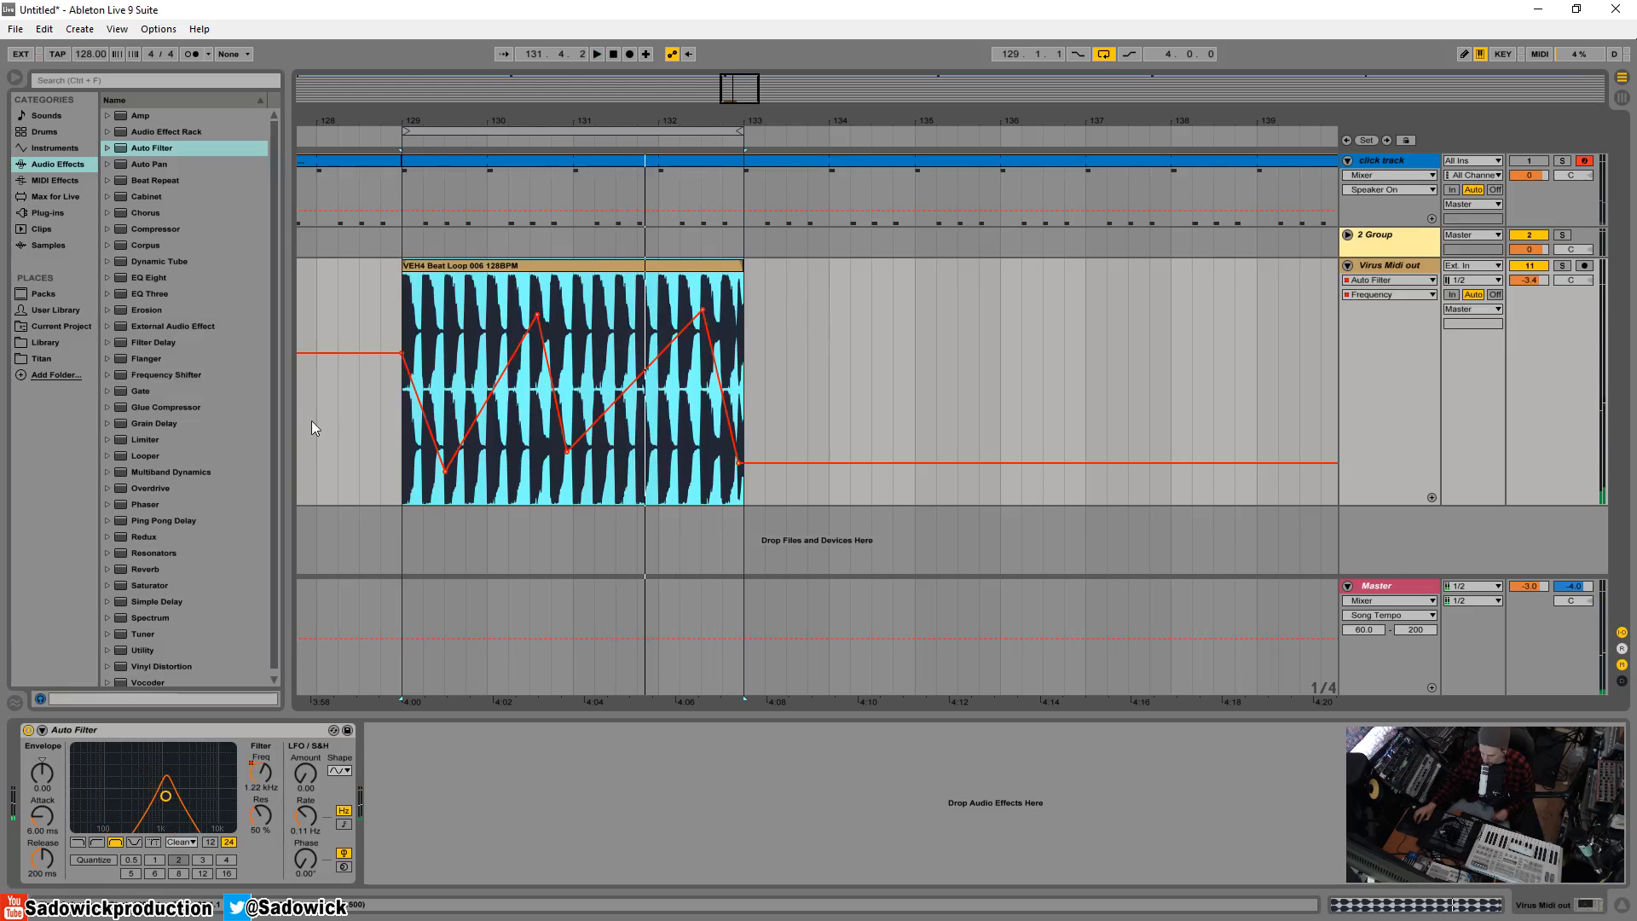
# Select the track's time range from bar 128 to bar 134 and delete its frequency envelope.
pyautogui.moveTo(315, 411); pyautogui.dragTo(830, 425)
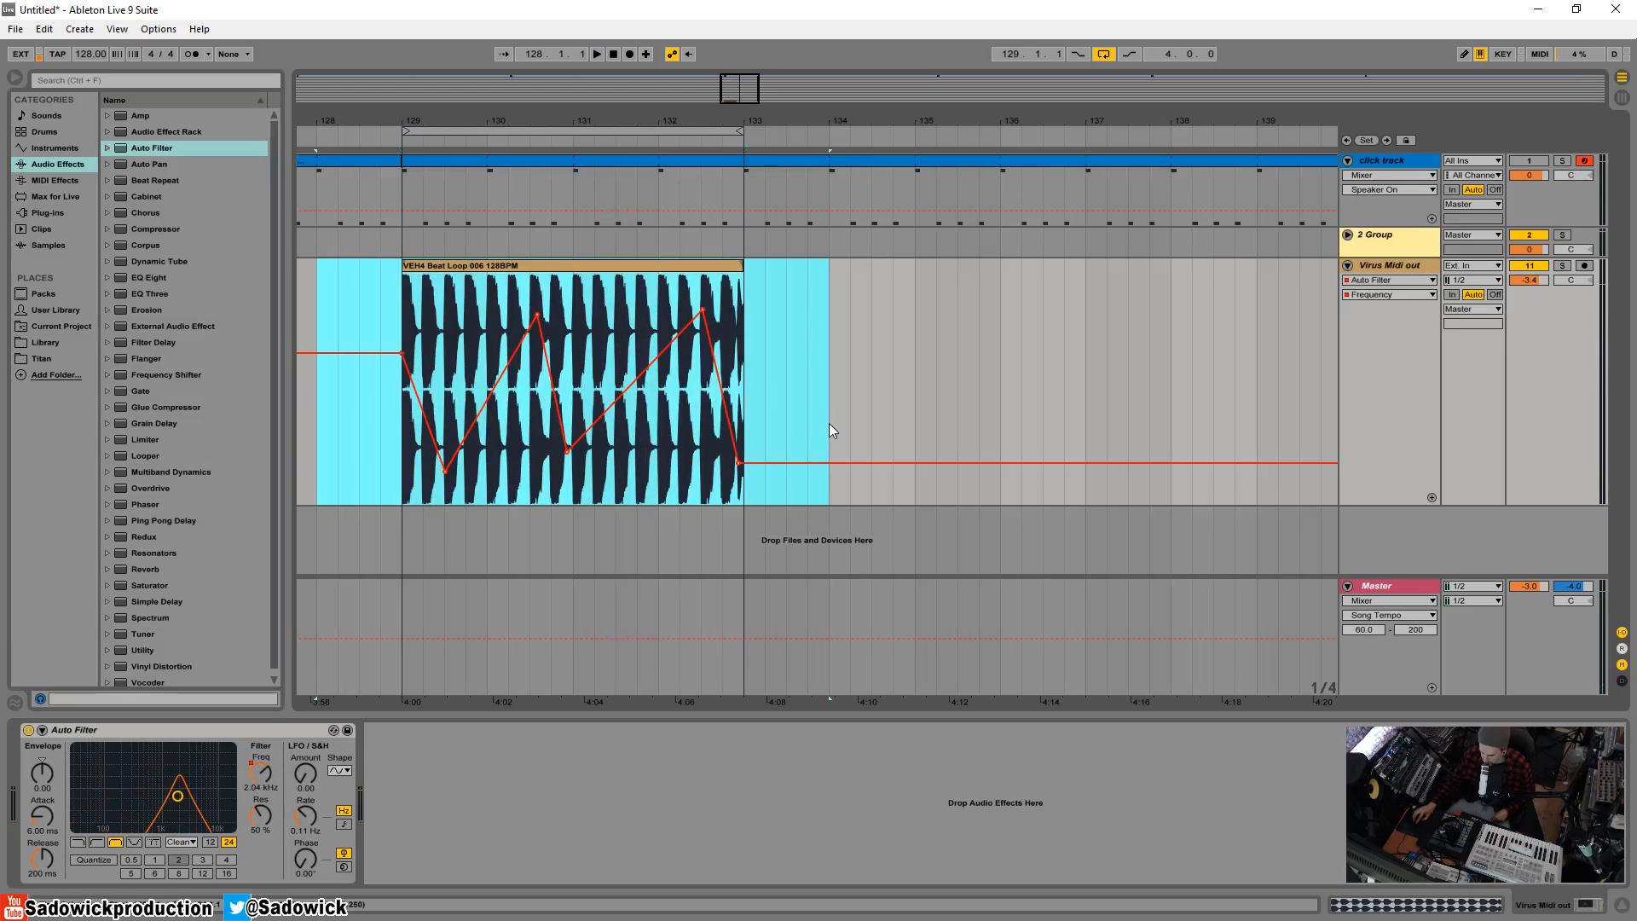
pyautogui.rightClick(770, 465)
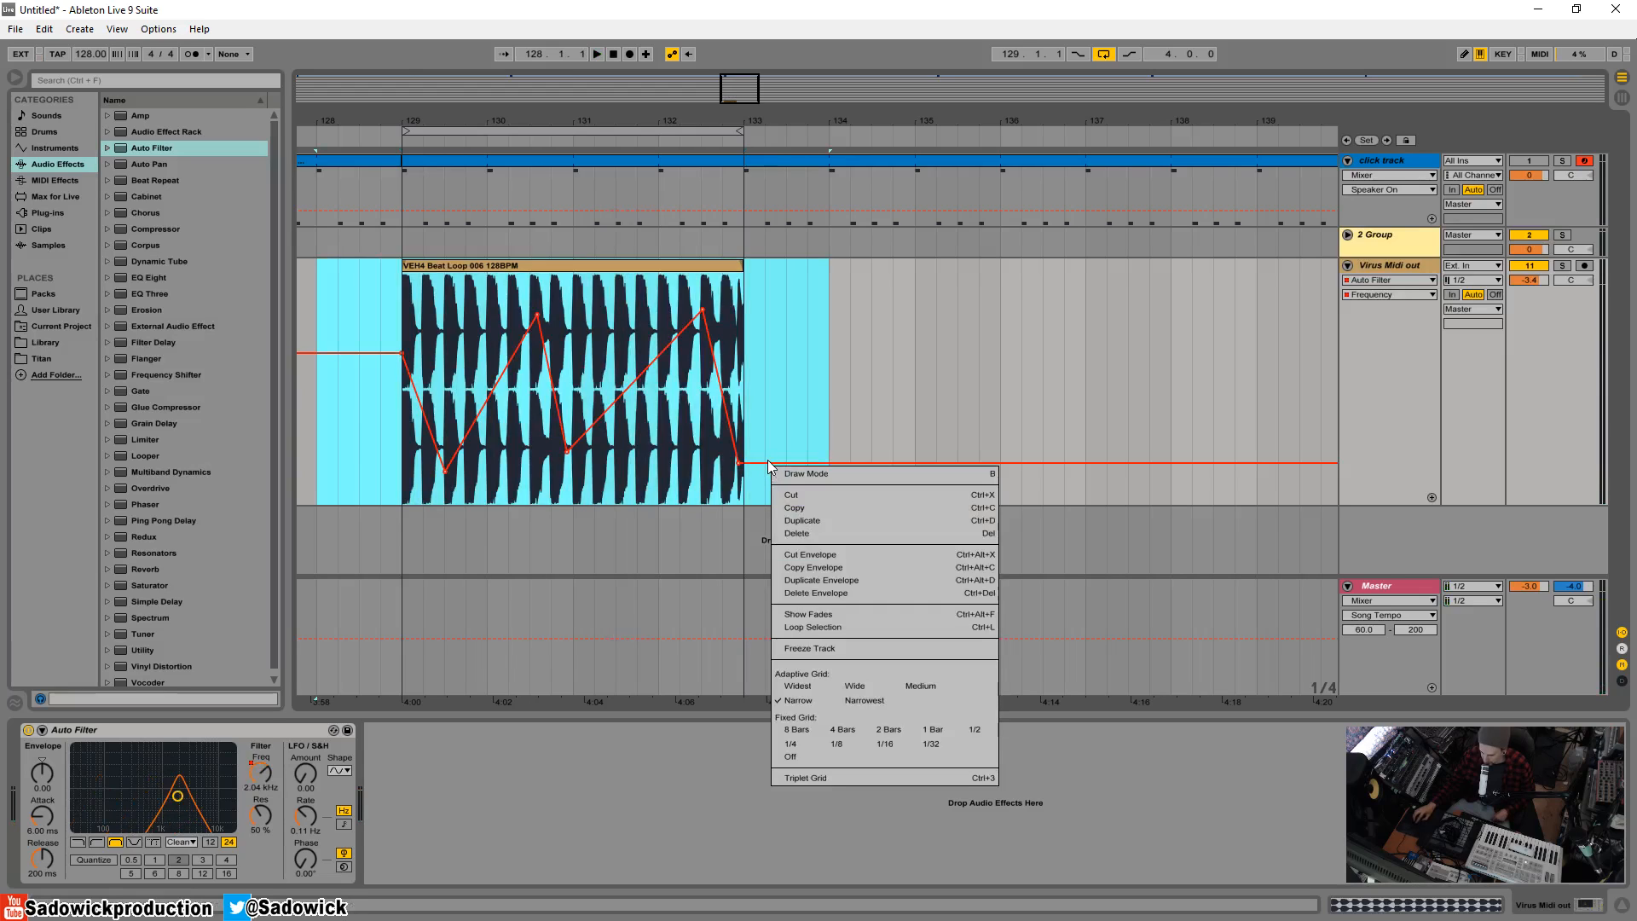
pyautogui.click(831, 592)
pyautogui.click(866, 440)
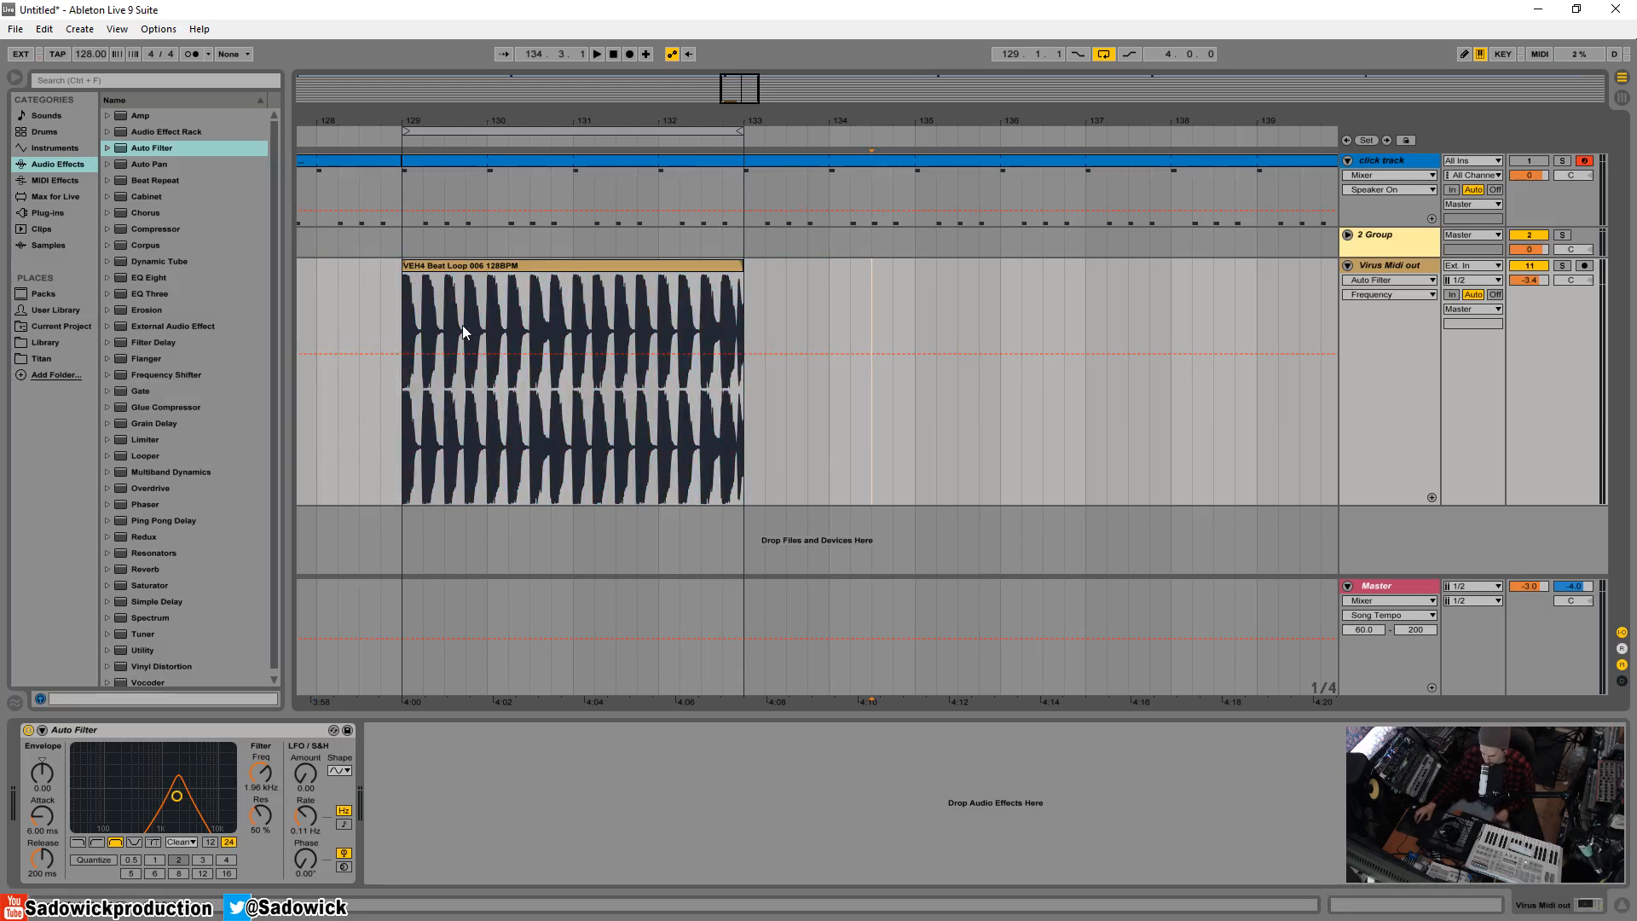
# Set the arrangement to a fixed 1/8 grid and check the spacing by selecting empty time after the clip.
pyautogui.moveTo(413, 117)
pyautogui.mouseDown()
pyautogui.moveTo(450, 145)
pyautogui.moveTo(431, 135)
pyautogui.mouseUp()
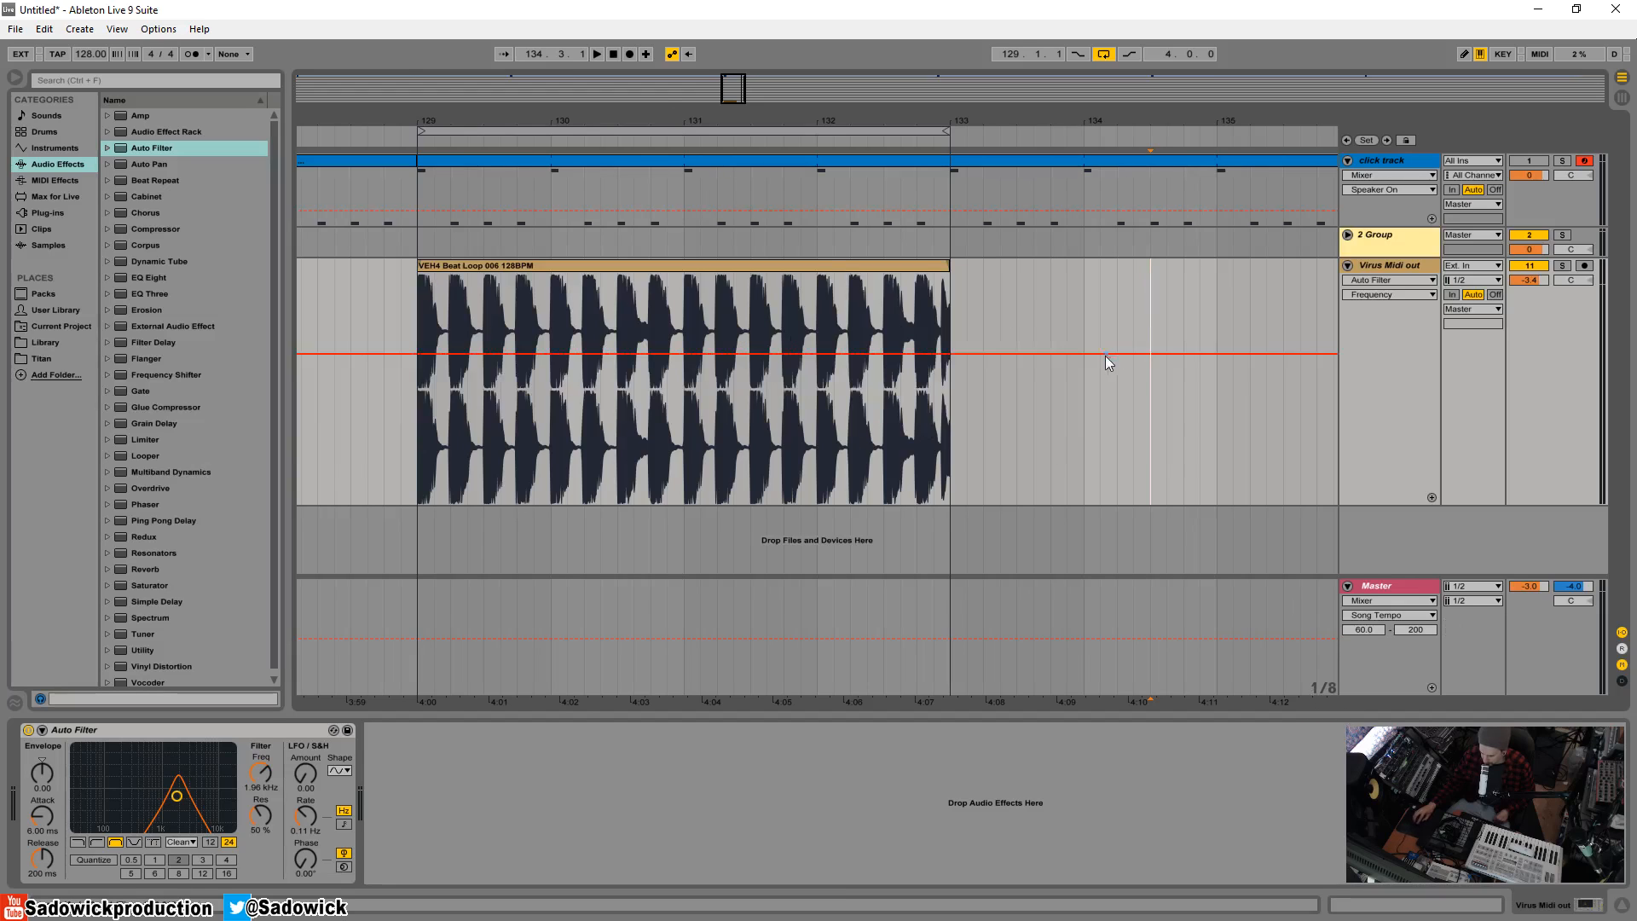
pyautogui.rightClick(985, 310)
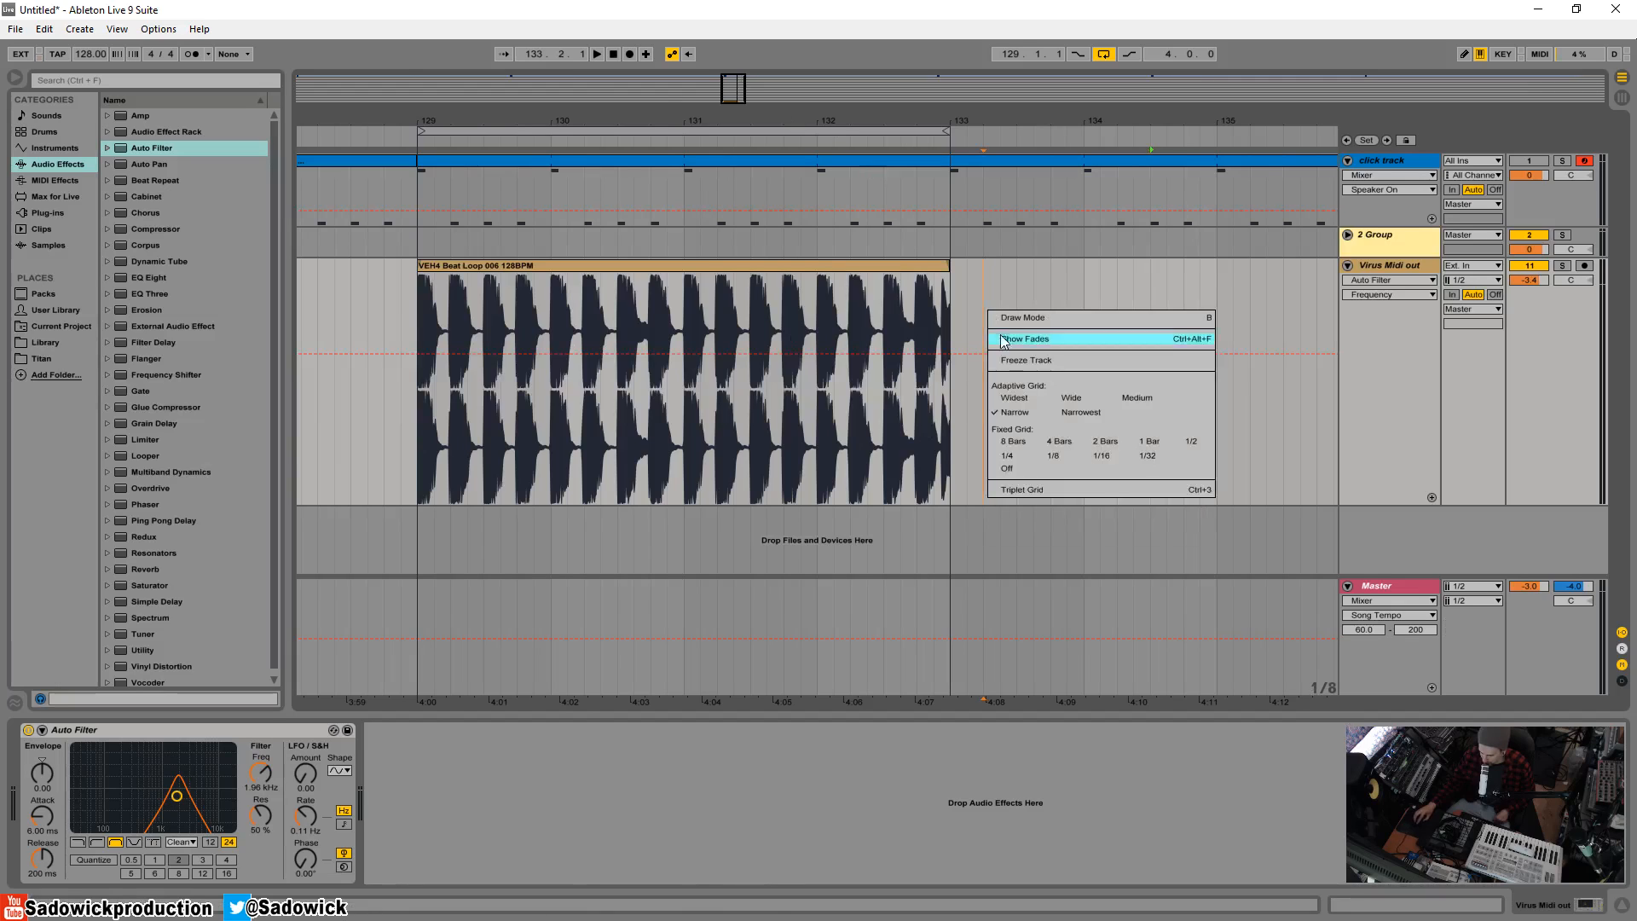
pyautogui.click(1054, 456)
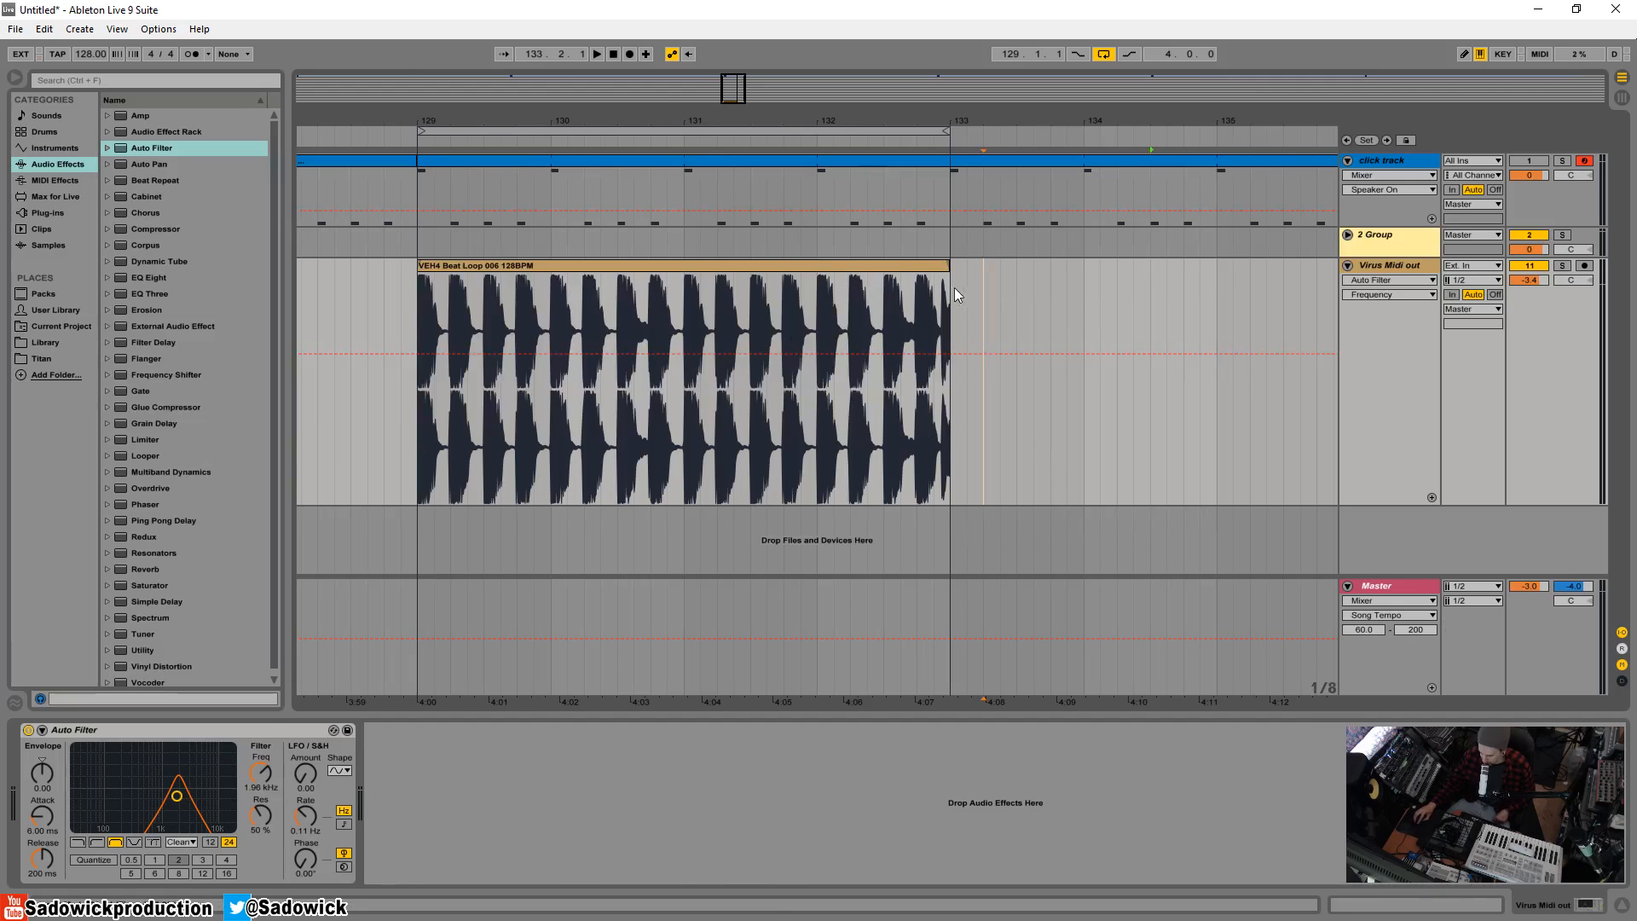
pyautogui.moveTo(954, 288); pyautogui.dragTo(1042, 279)
pyautogui.click(1016, 286)
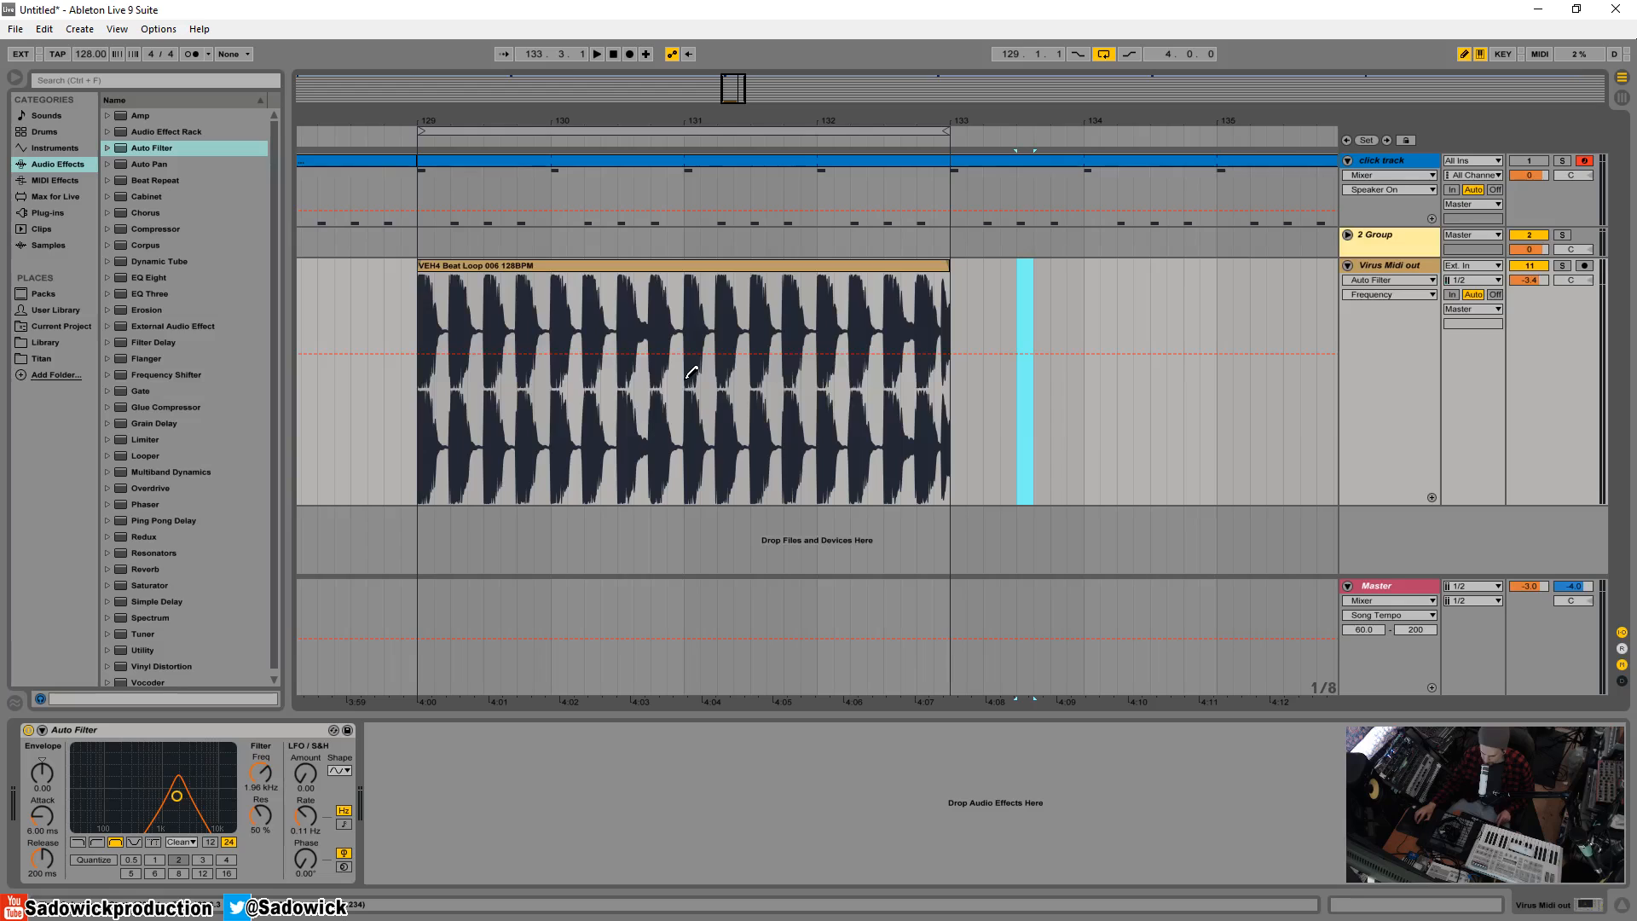
# Draw a stepped, rising and falling frequency envelope across the whole loop in Draw Mode.
pyautogui.hotkey('ctrl', 'b')
pyautogui.hotkey('ctrl', 'b')
pyautogui.hotkey('ctrl', 'b')
pyautogui.press('b')
pyautogui.press('b')
pyautogui.press('b')
pyautogui.press('b')
pyautogui.press('b')
pyautogui.press('b')
pyautogui.press('b')
pyautogui.press('b')
pyautogui.press('b')
pyautogui.press('b')
pyautogui.moveTo(440, 358)
pyautogui.mouseDown()
pyautogui.moveTo(424, 411)
pyautogui.moveTo(463, 329)
pyautogui.moveTo(529, 339)
pyautogui.moveTo(550, 322)
pyautogui.moveTo(614, 388)
pyautogui.moveTo(741, 339)
pyautogui.moveTo(797, 346)
pyautogui.moveTo(848, 426)
pyautogui.moveTo(931, 313)
pyautogui.moveTo(942, 407)
pyautogui.mouseUp()
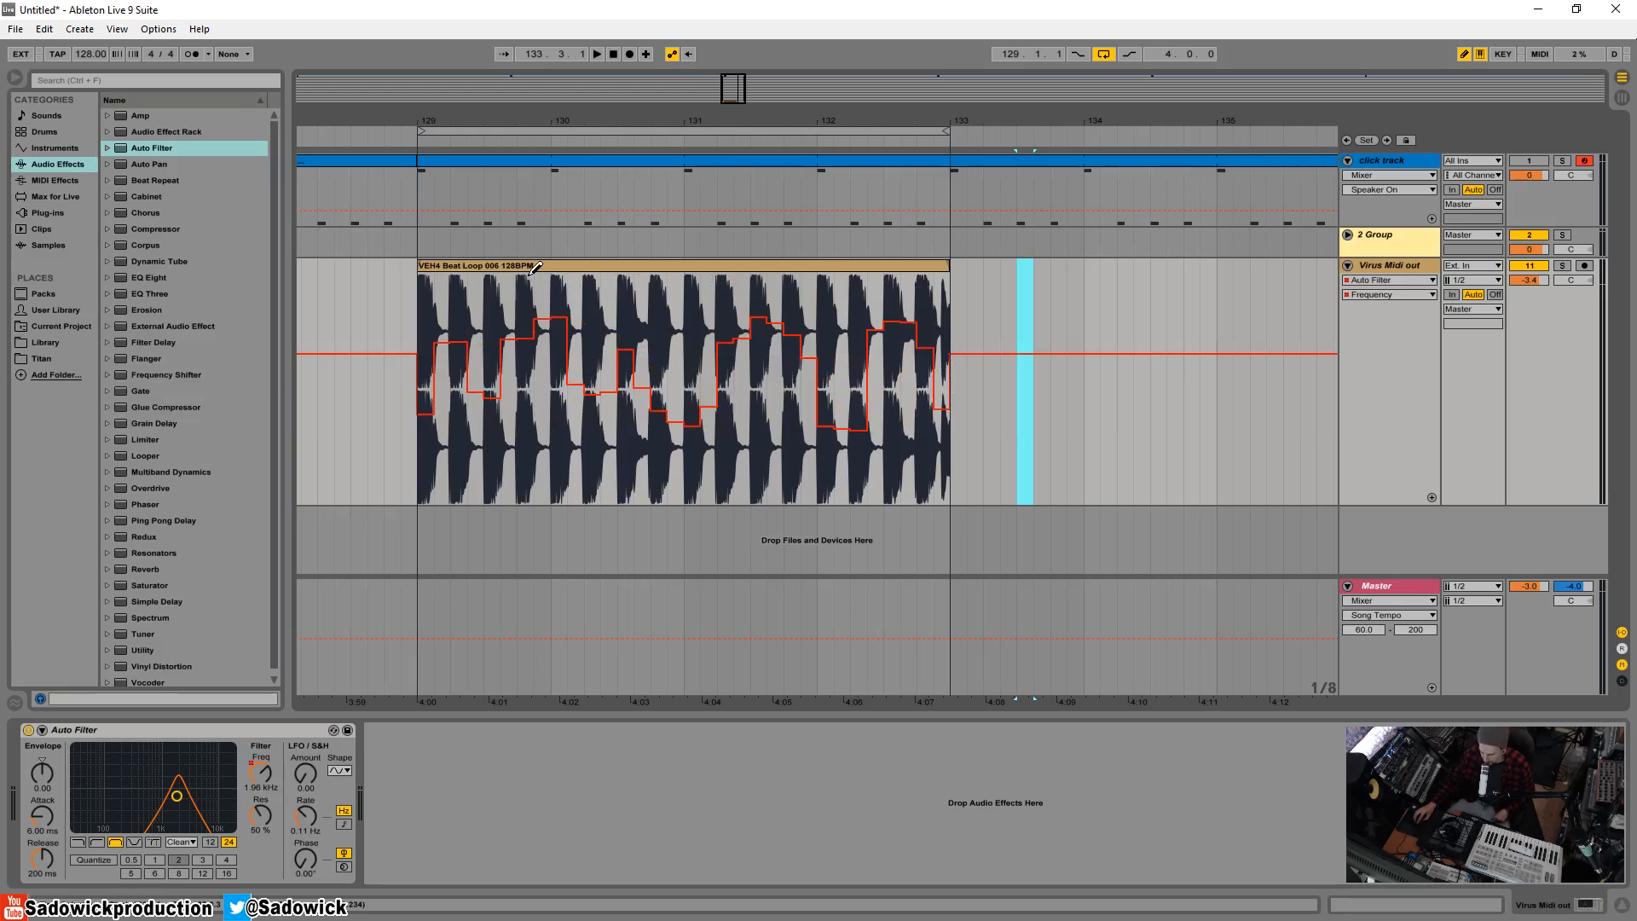
# Play the loop from its start to audition the stepped frequency automation, and stop playback.
pyautogui.click(529, 267)
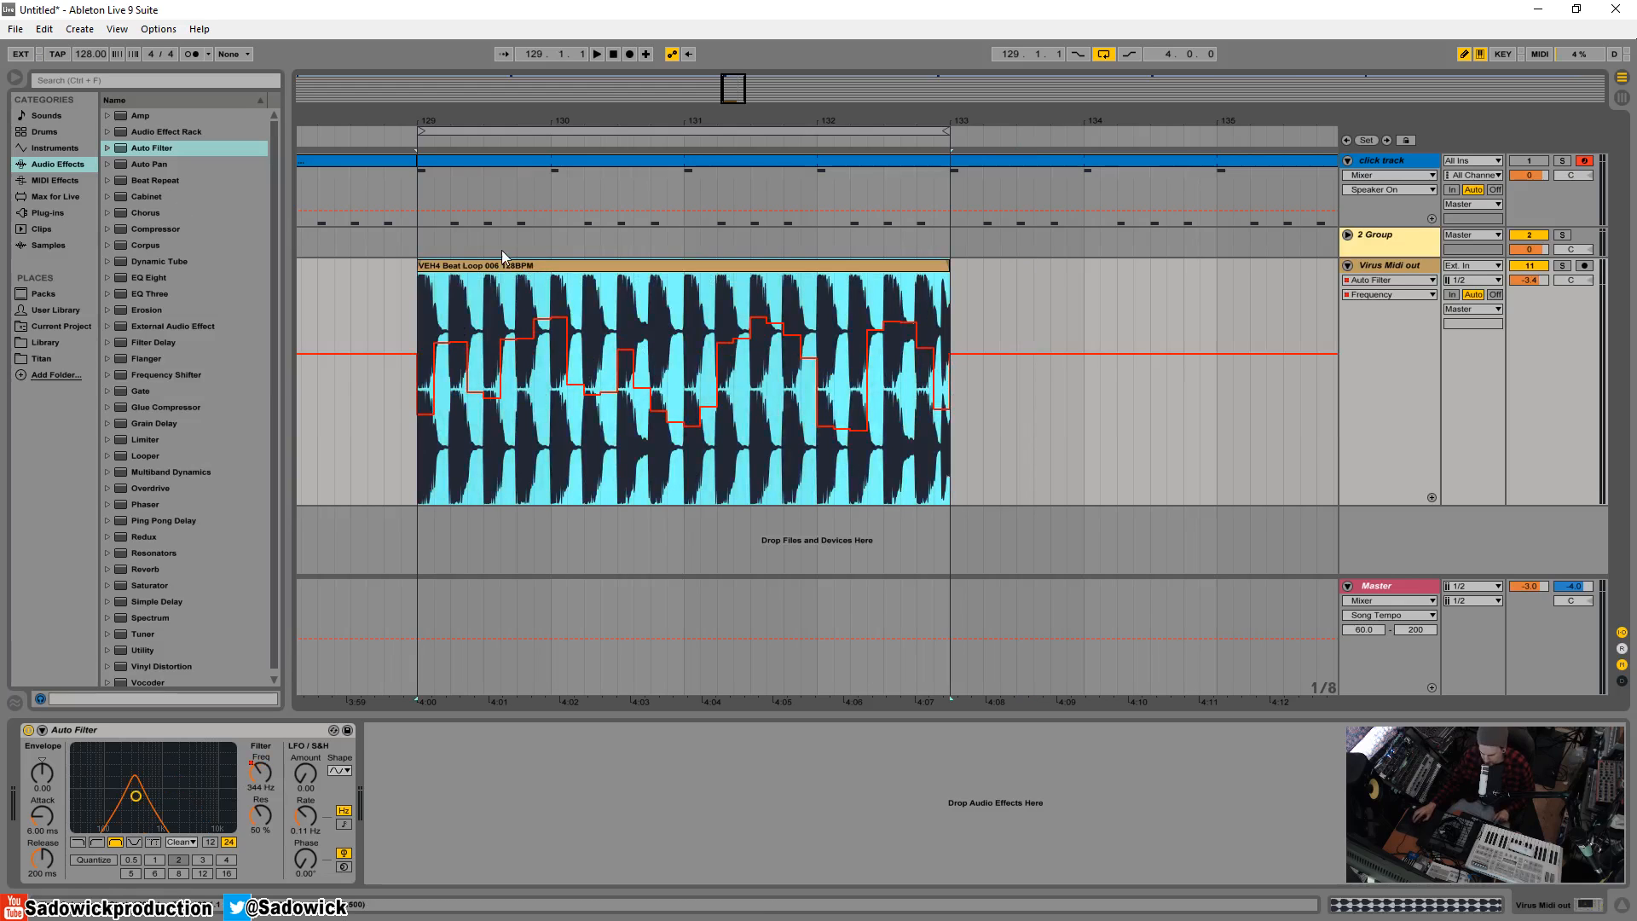
pyautogui.press('space')
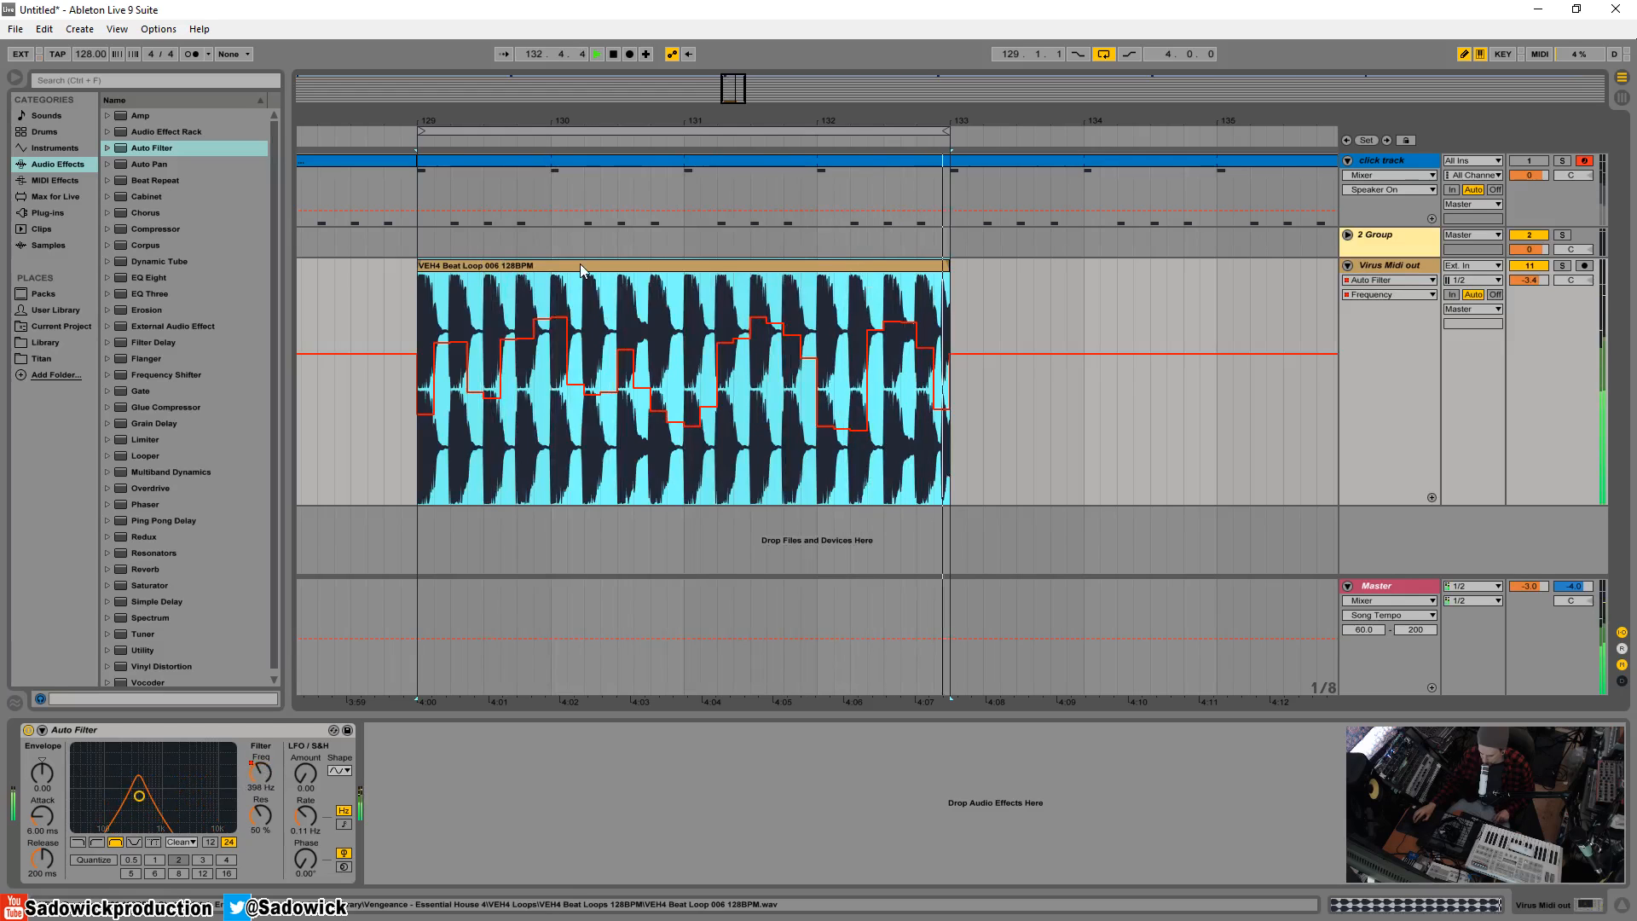
pyautogui.press('space')
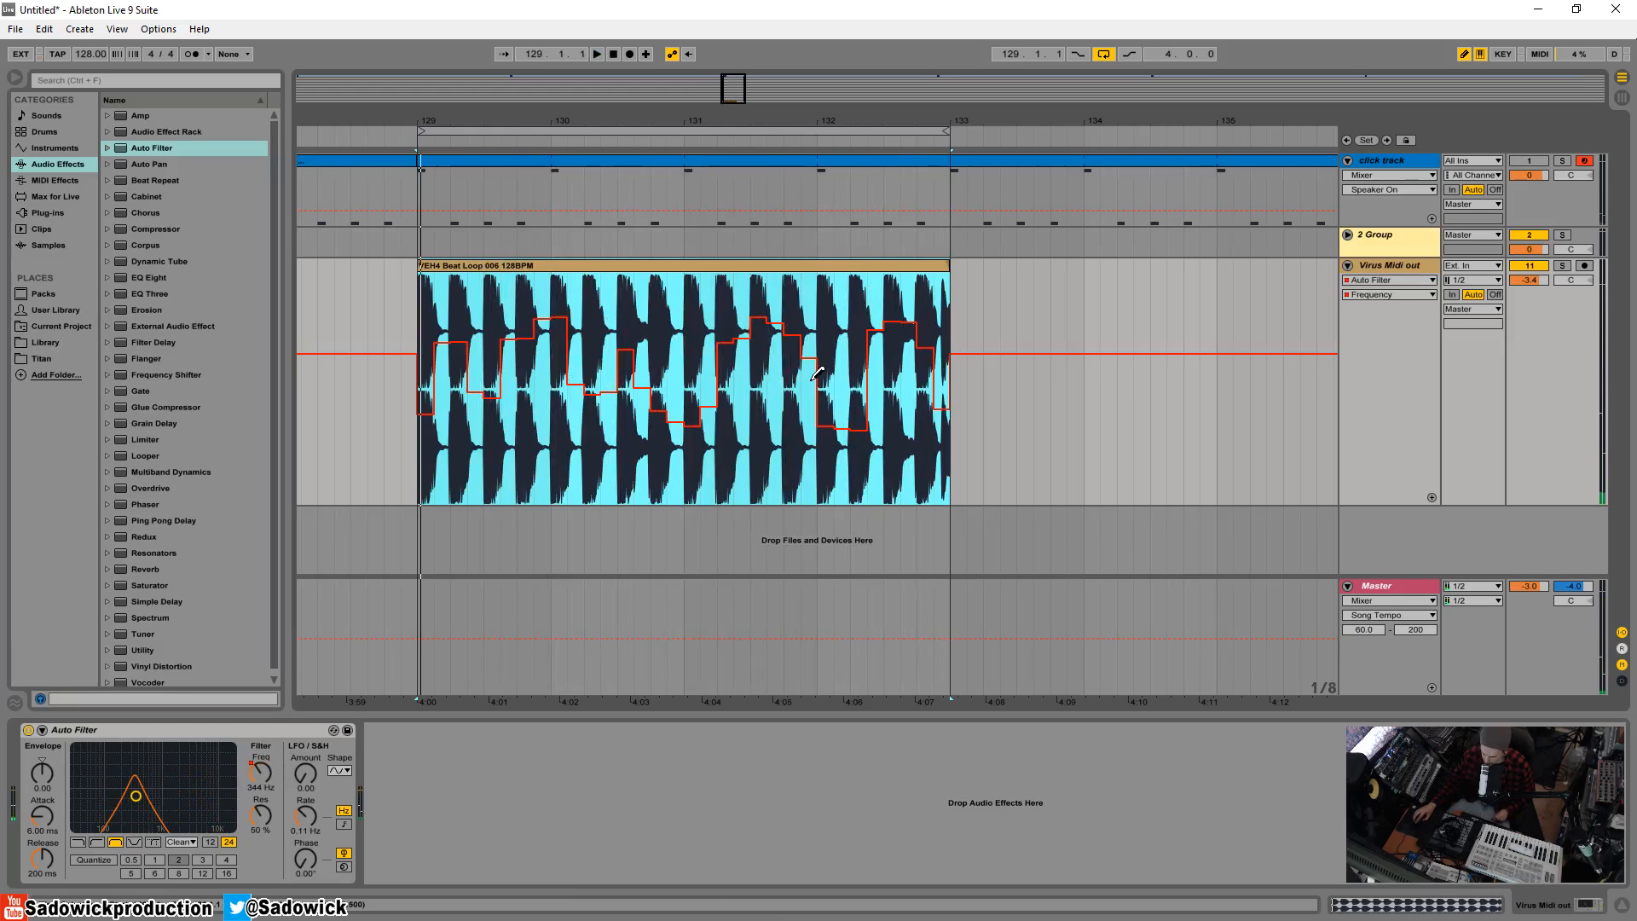
# Leave Draw Mode, select the time range surrounding the loop up to bar 134, and delete its frequency envelope.
pyautogui.hotkey('ctrl', 'b')
pyautogui.moveTo(349, 333); pyautogui.dragTo(1104, 340)
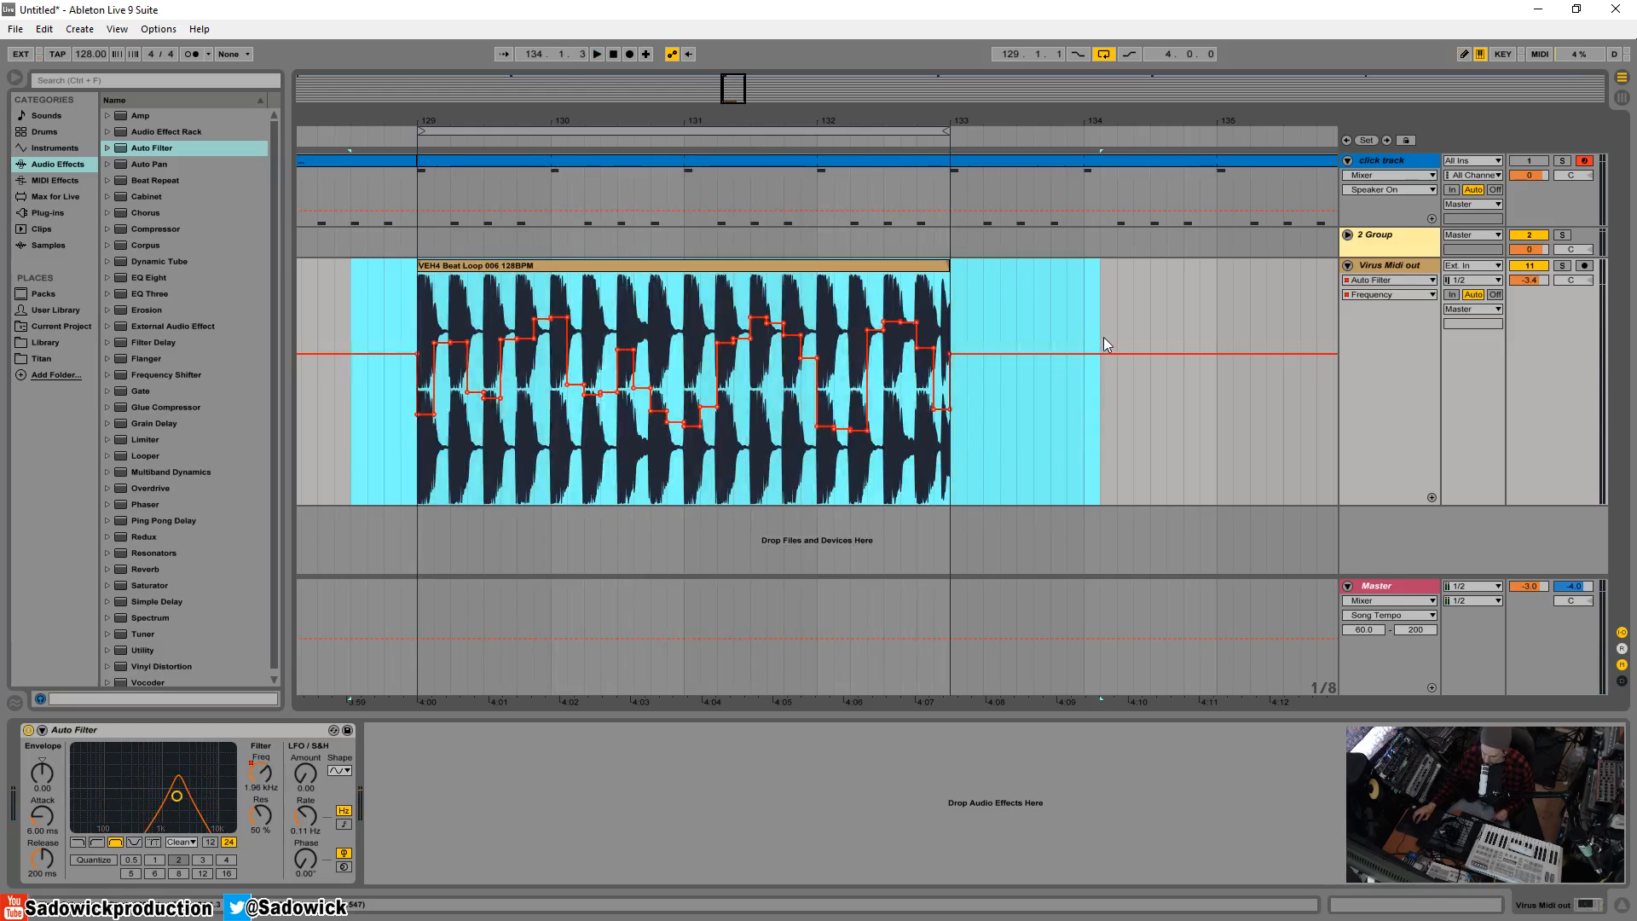
pyautogui.rightClick(1061, 336)
pyautogui.click(1095, 467)
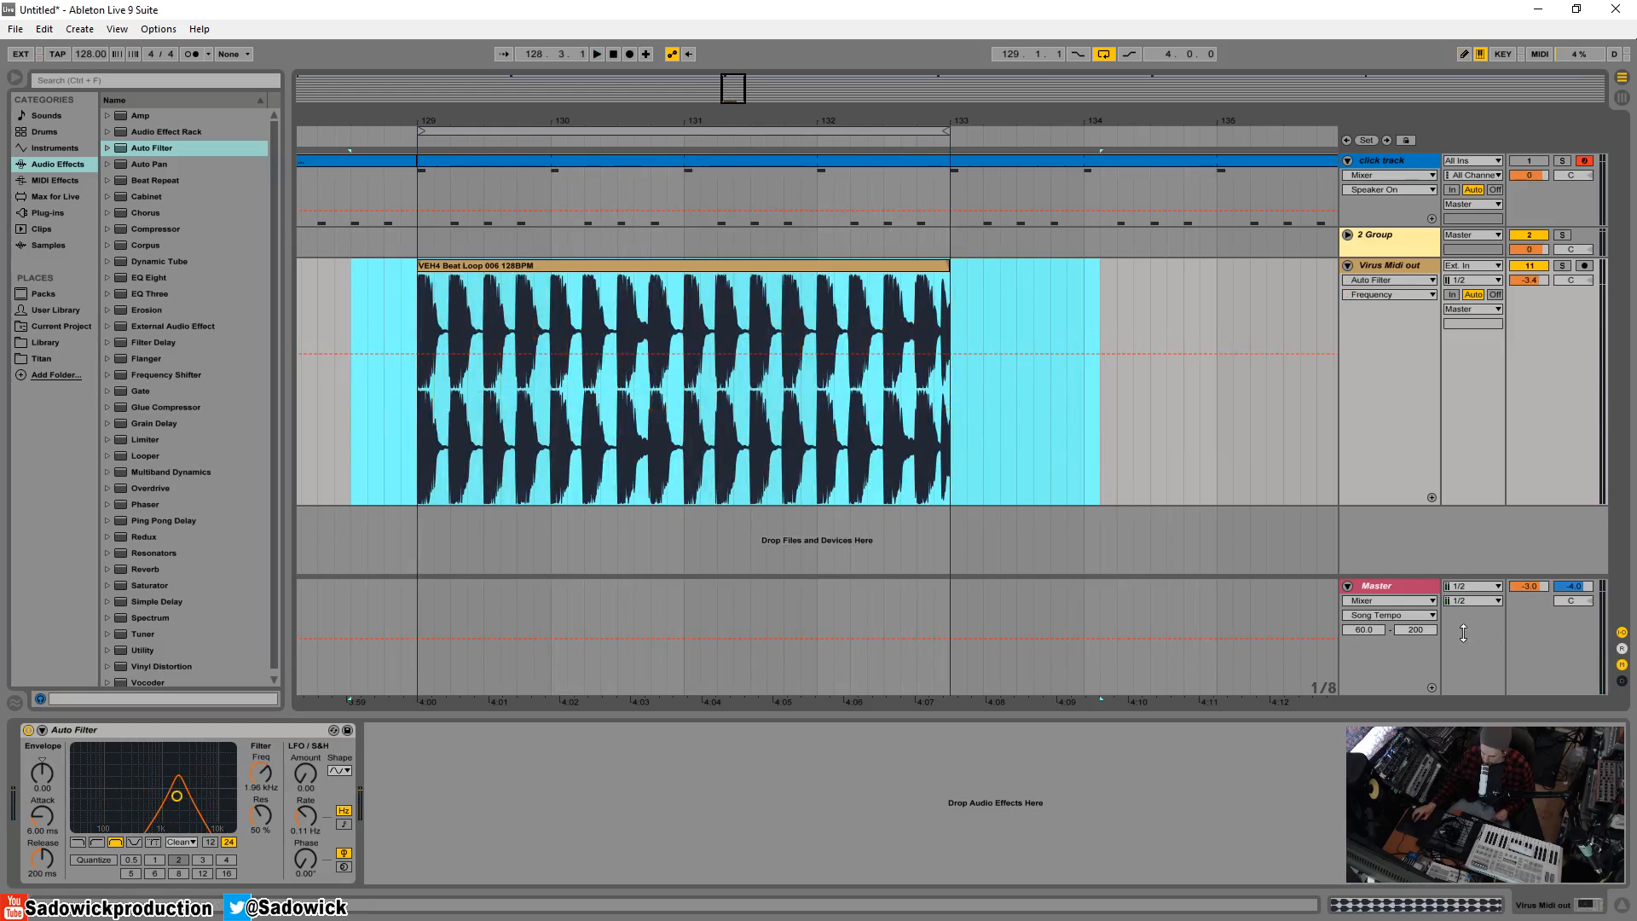
pyautogui.click(351, 400)
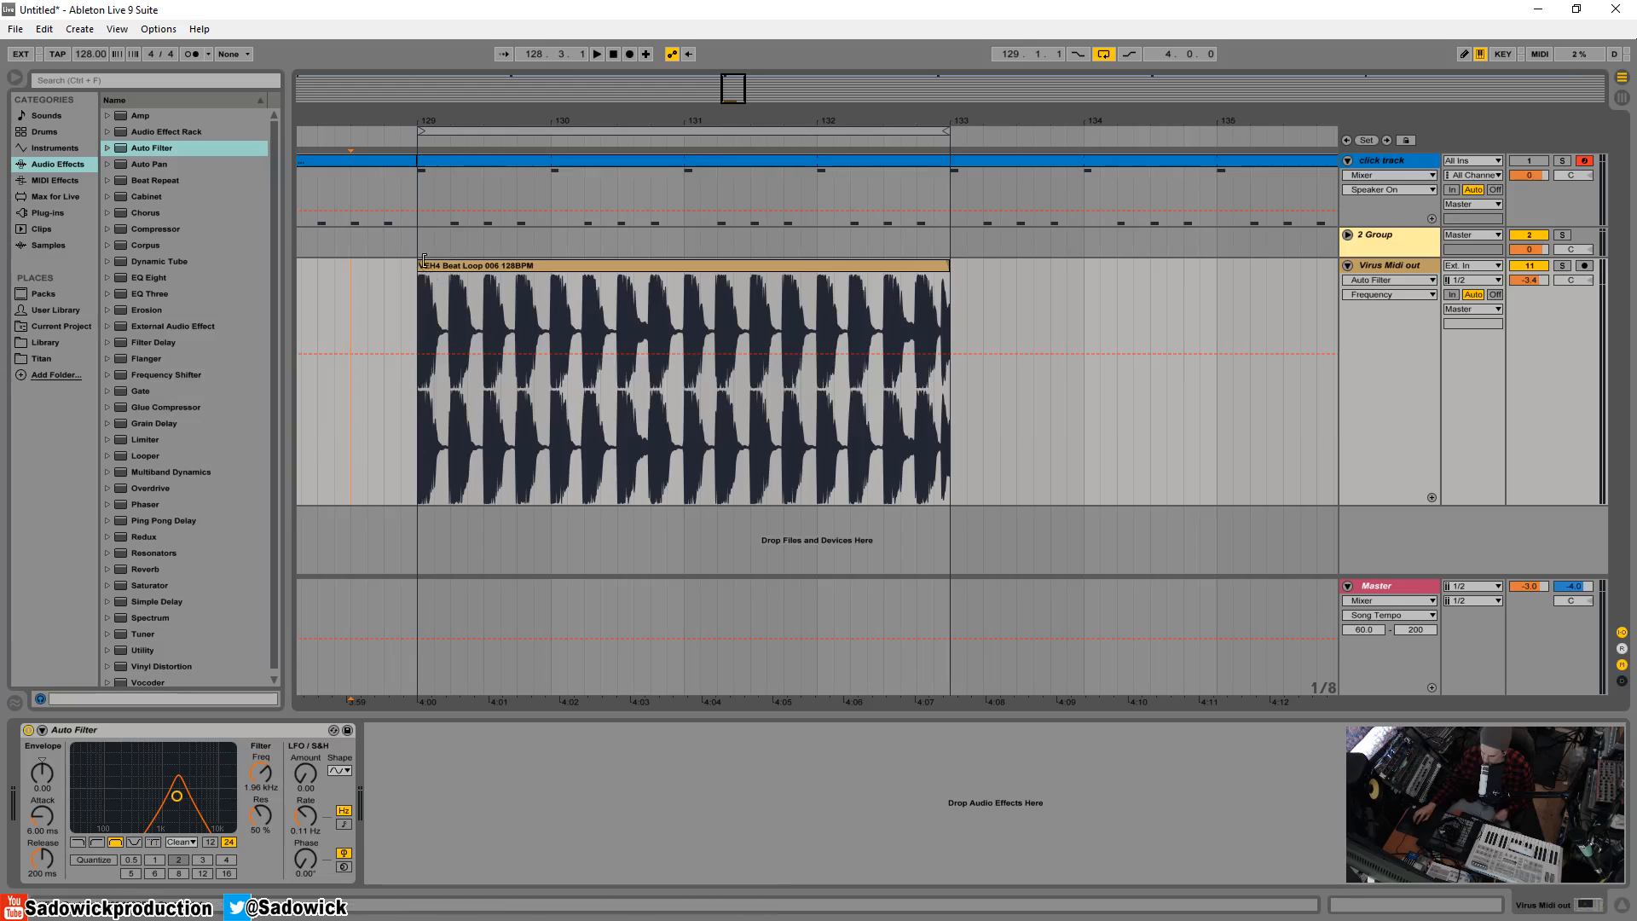
# Create a falling frequency ramp with breakpoints, from about 19.9 kHz at the loop's start to about 75 Hz at its end.
pyautogui.click(408, 354)
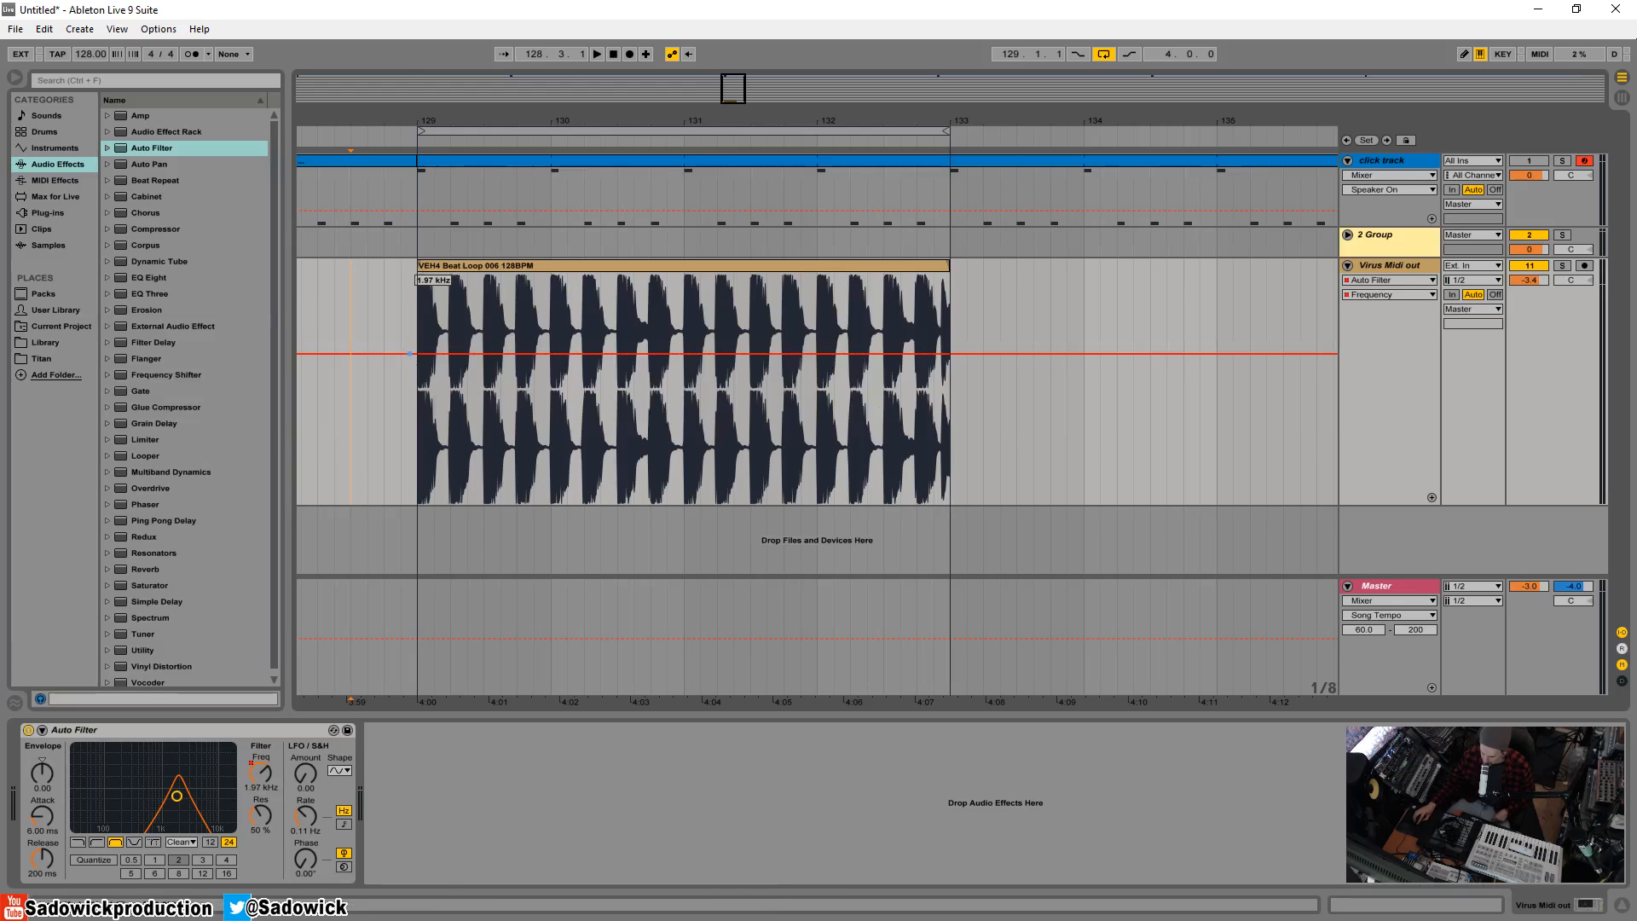
pyautogui.moveTo(418, 120); pyautogui.dragTo(433, 281)
pyautogui.moveTo(453, 355); pyautogui.dragTo(522, 273)
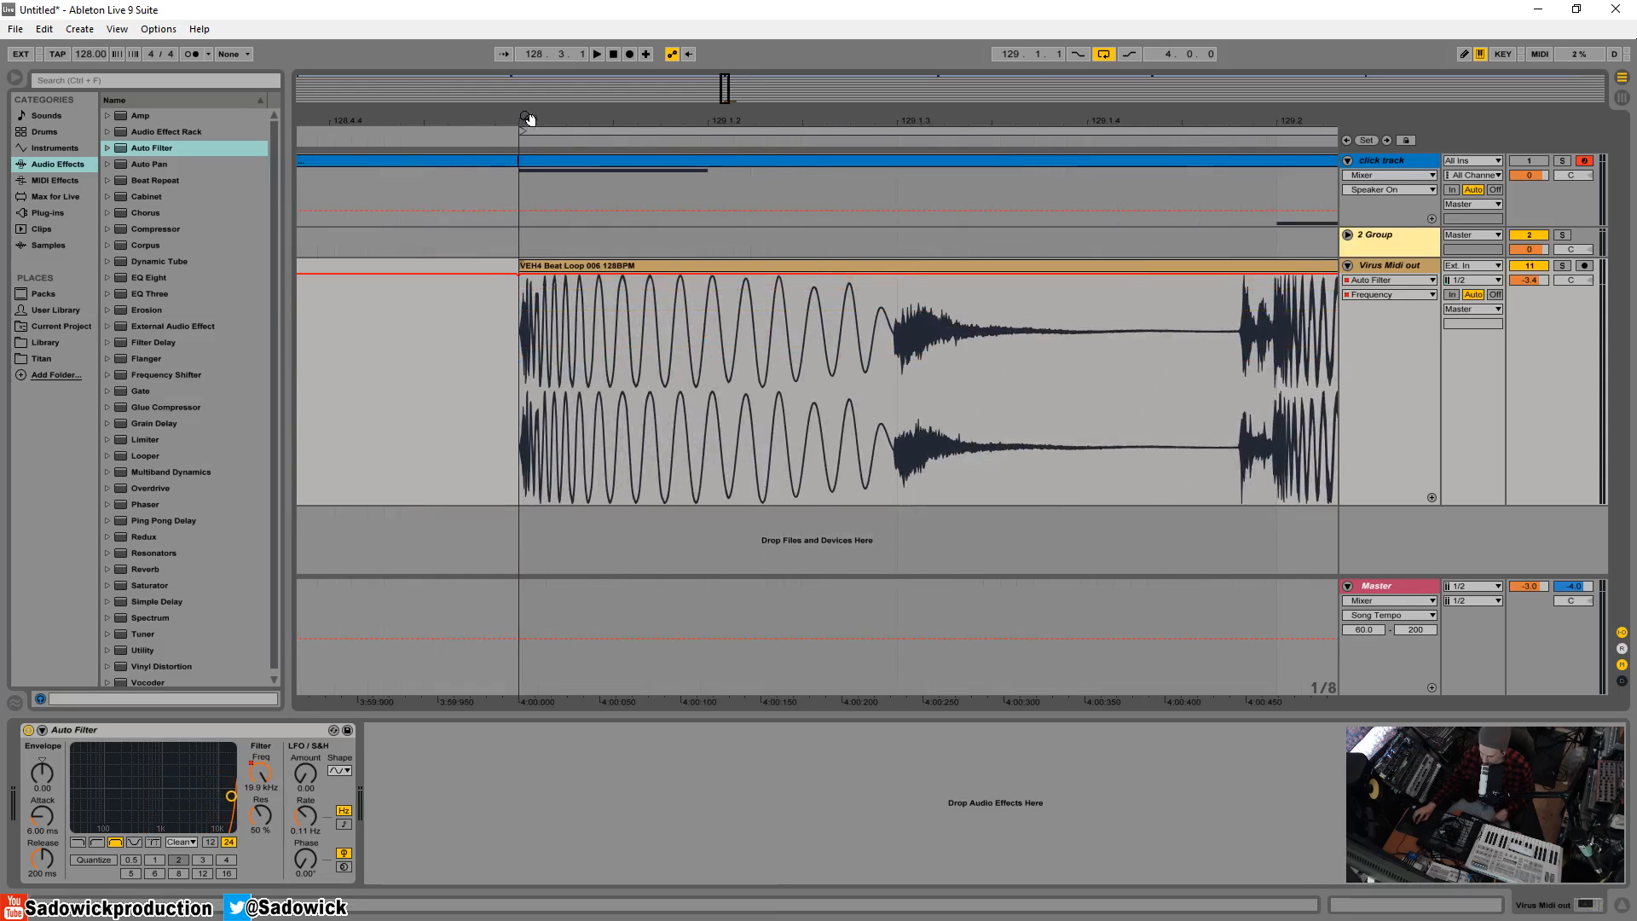
pyautogui.moveTo(530, 120); pyautogui.dragTo(433, 22)
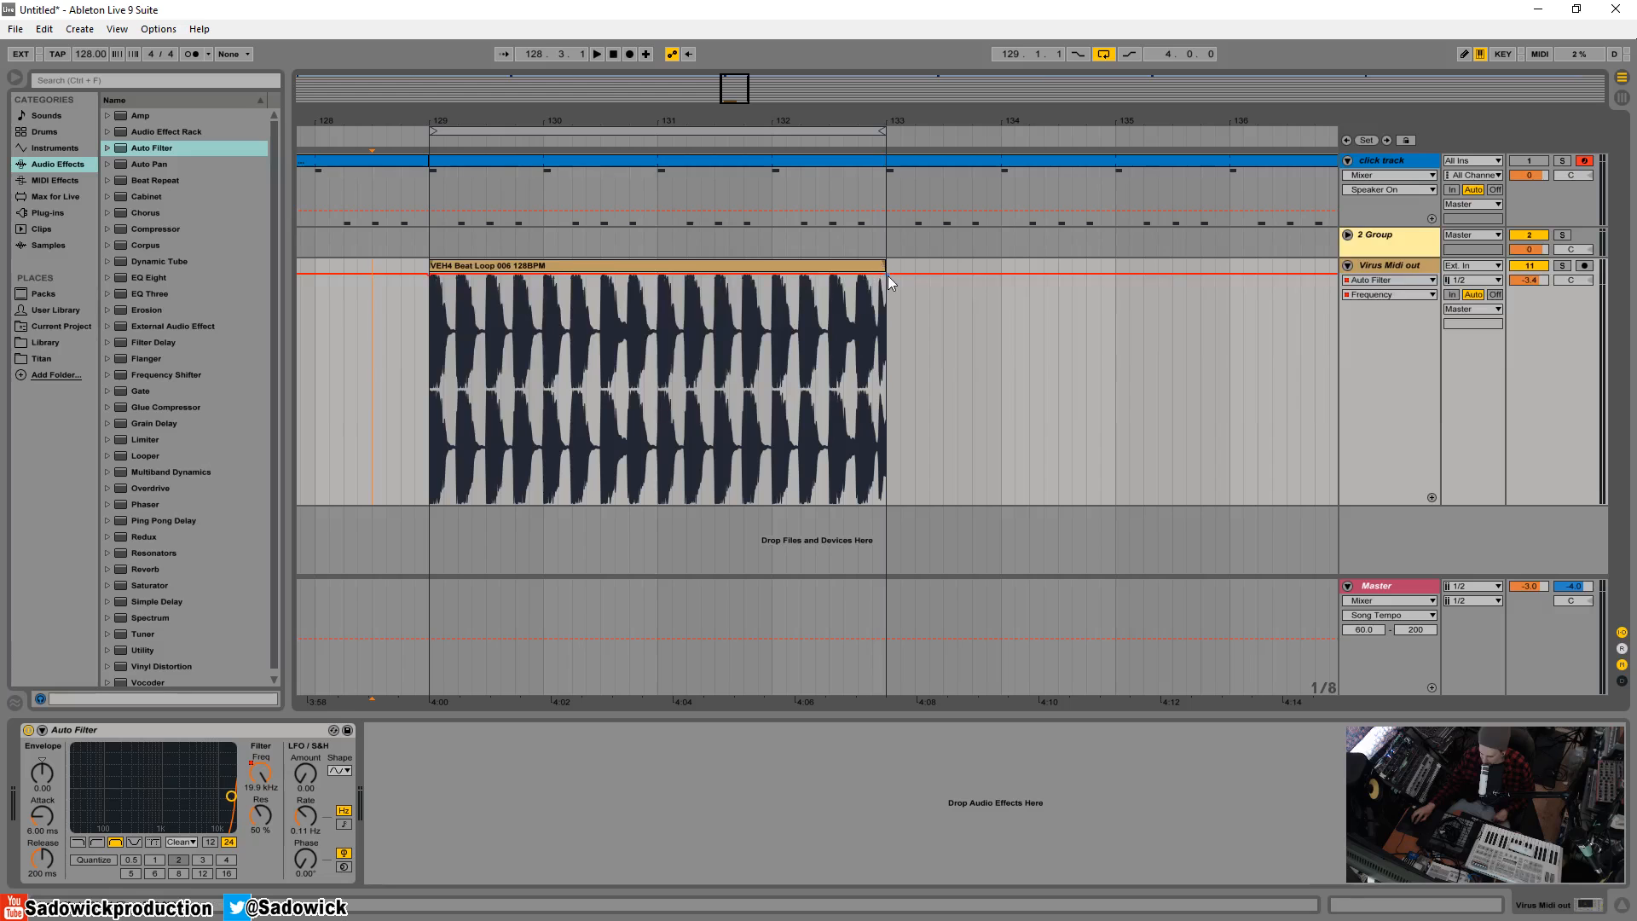
pyautogui.moveTo(888, 274); pyautogui.dragTo(885, 466)
pyautogui.moveTo(893, 119); pyautogui.dragTo(846, 468)
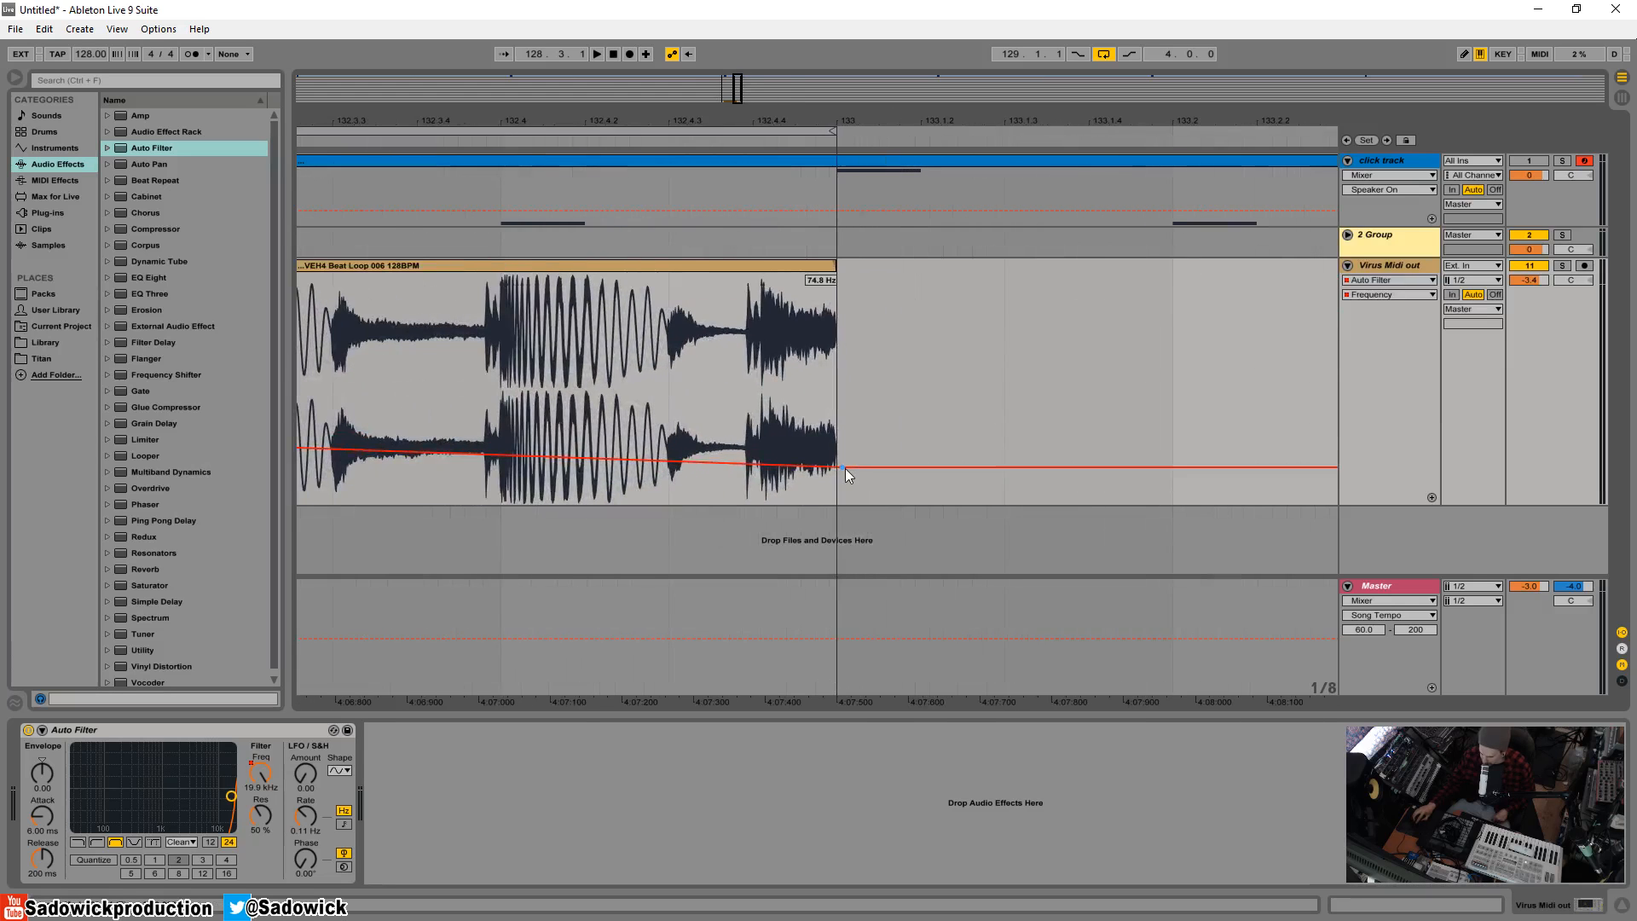
pyautogui.moveTo(789, 123); pyautogui.dragTo(889, 122)
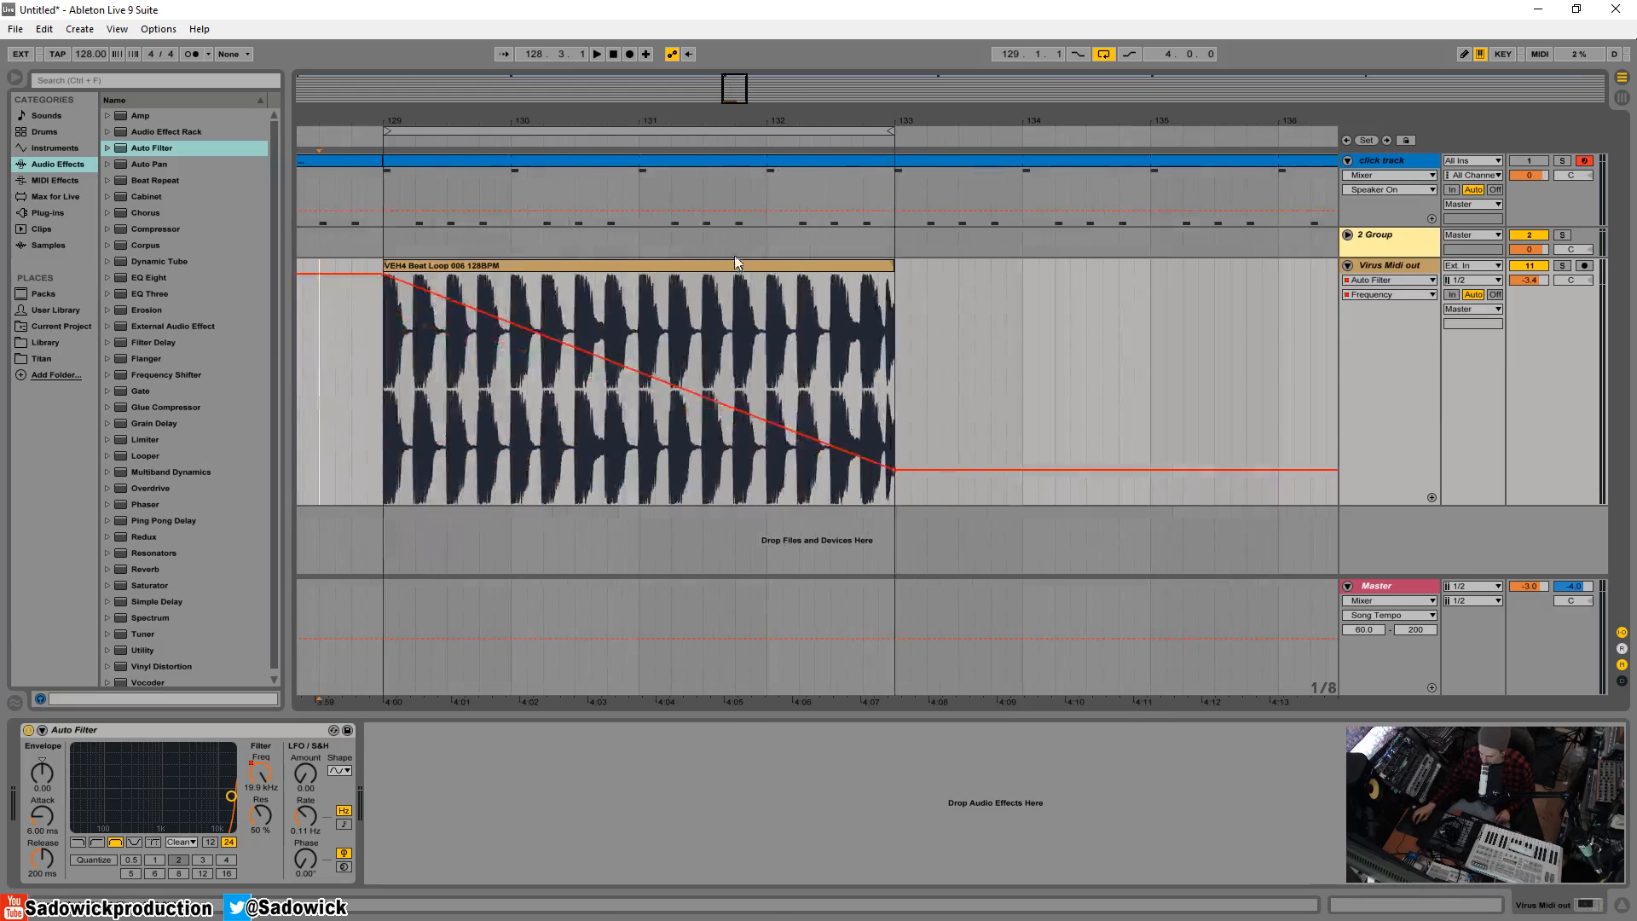
# Play part of the loop to audition the falling frequency ramp, and stop playback.
pyautogui.click(734, 263)
pyautogui.press('space')
pyautogui.press('space')
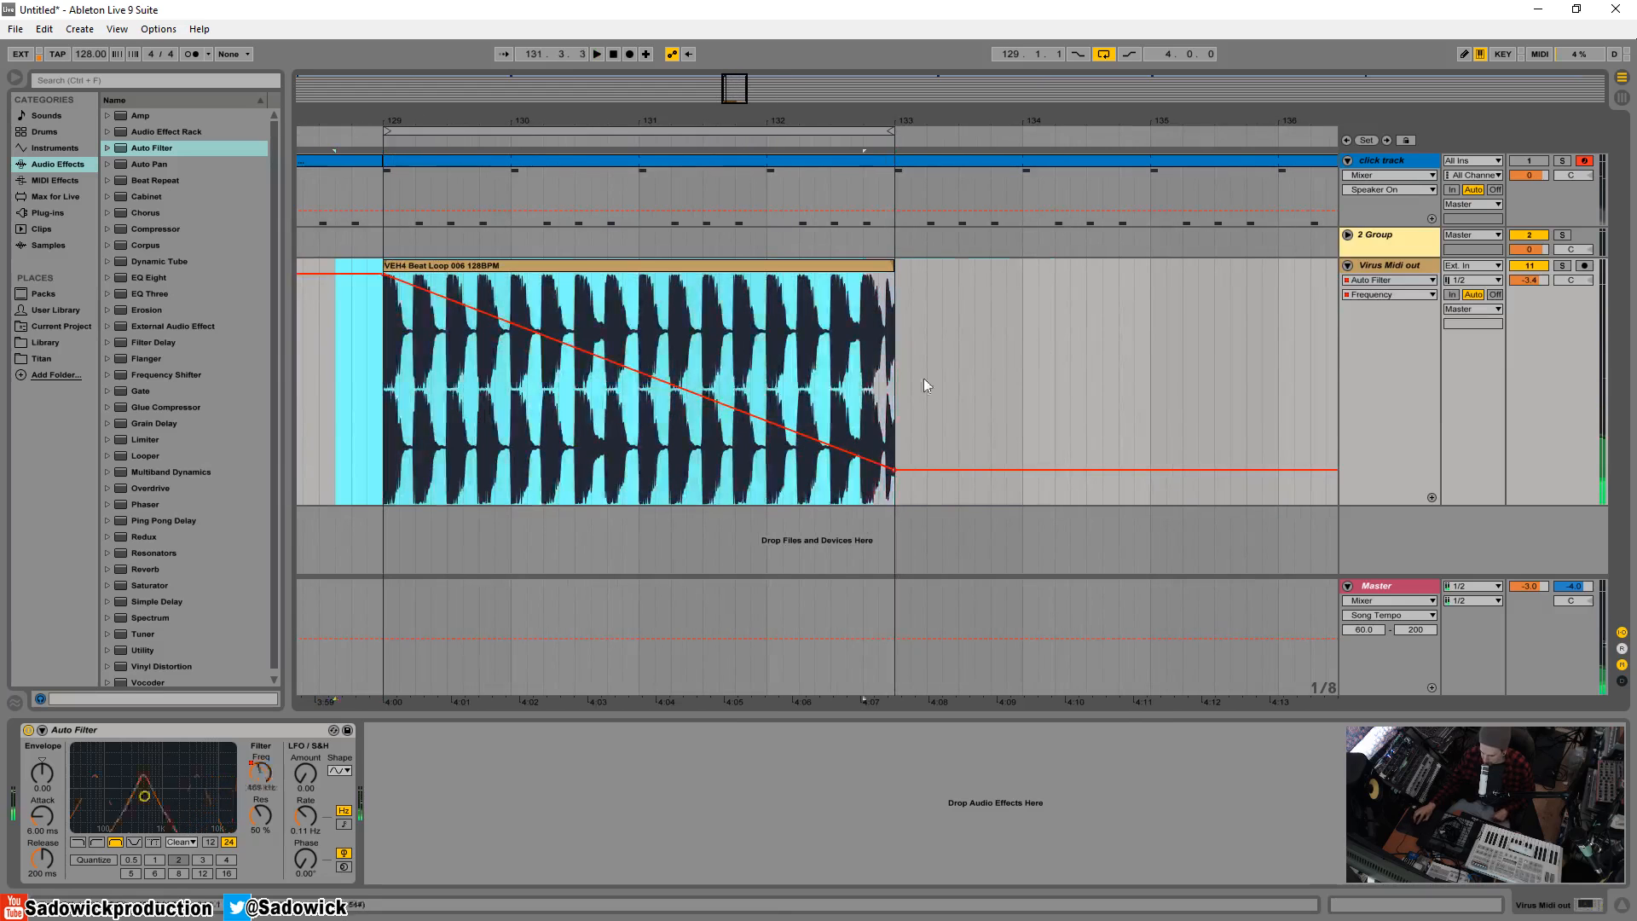
# Select the time range surrounding the loop and cut its frequency envelope.
pyautogui.moveTo(925, 379); pyautogui.dragTo(1055, 380)
pyautogui.rightClick(968, 382)
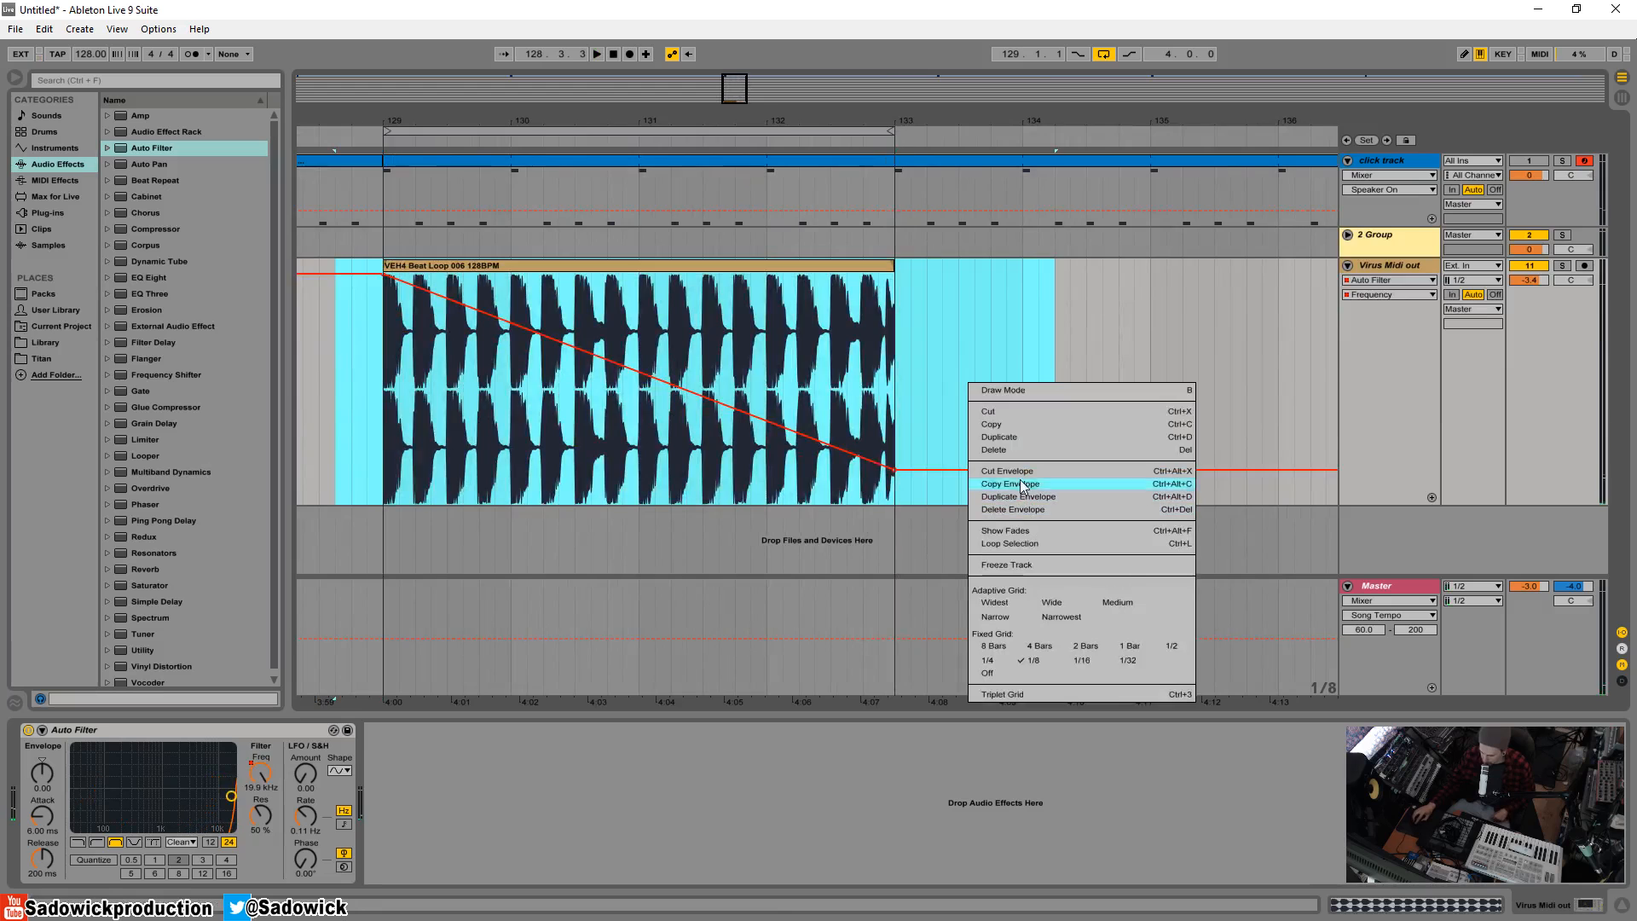
pyautogui.click(1021, 473)
pyautogui.click(352, 244)
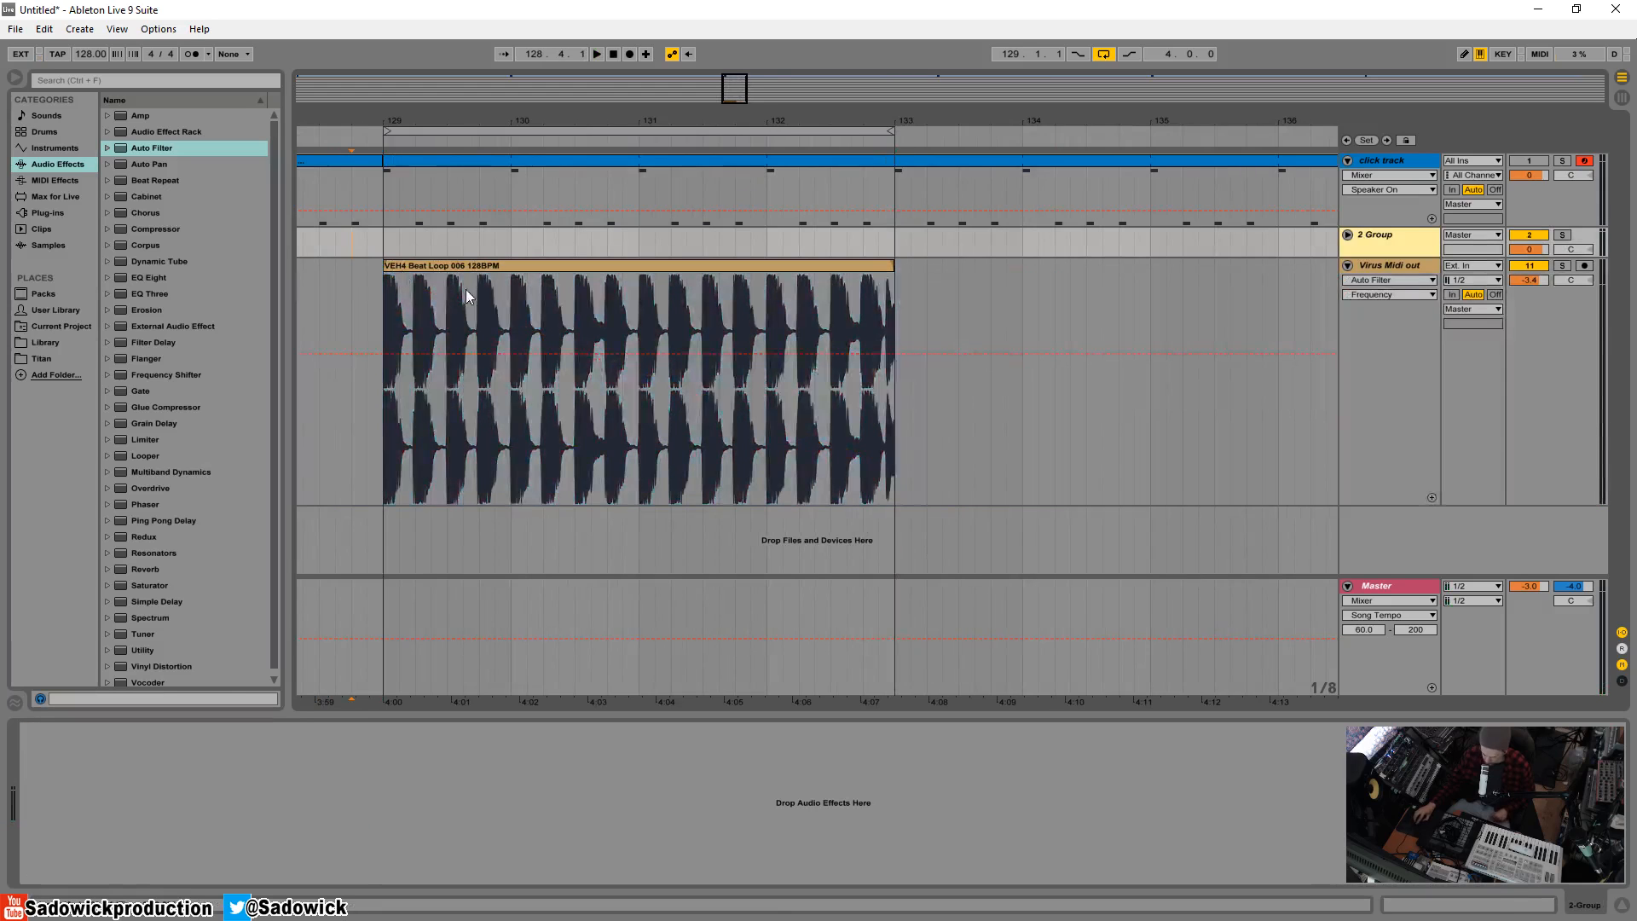
# In Draw Mode, draw the frequency flat at maximum across the loop and at minimum from bar 133 to bar 134.
pyautogui.press('b')
pyautogui.moveTo(410, 305)
pyautogui.mouseDown()
pyautogui.moveTo(509, 244)
pyautogui.moveTo(888, 220)
pyautogui.mouseUp()
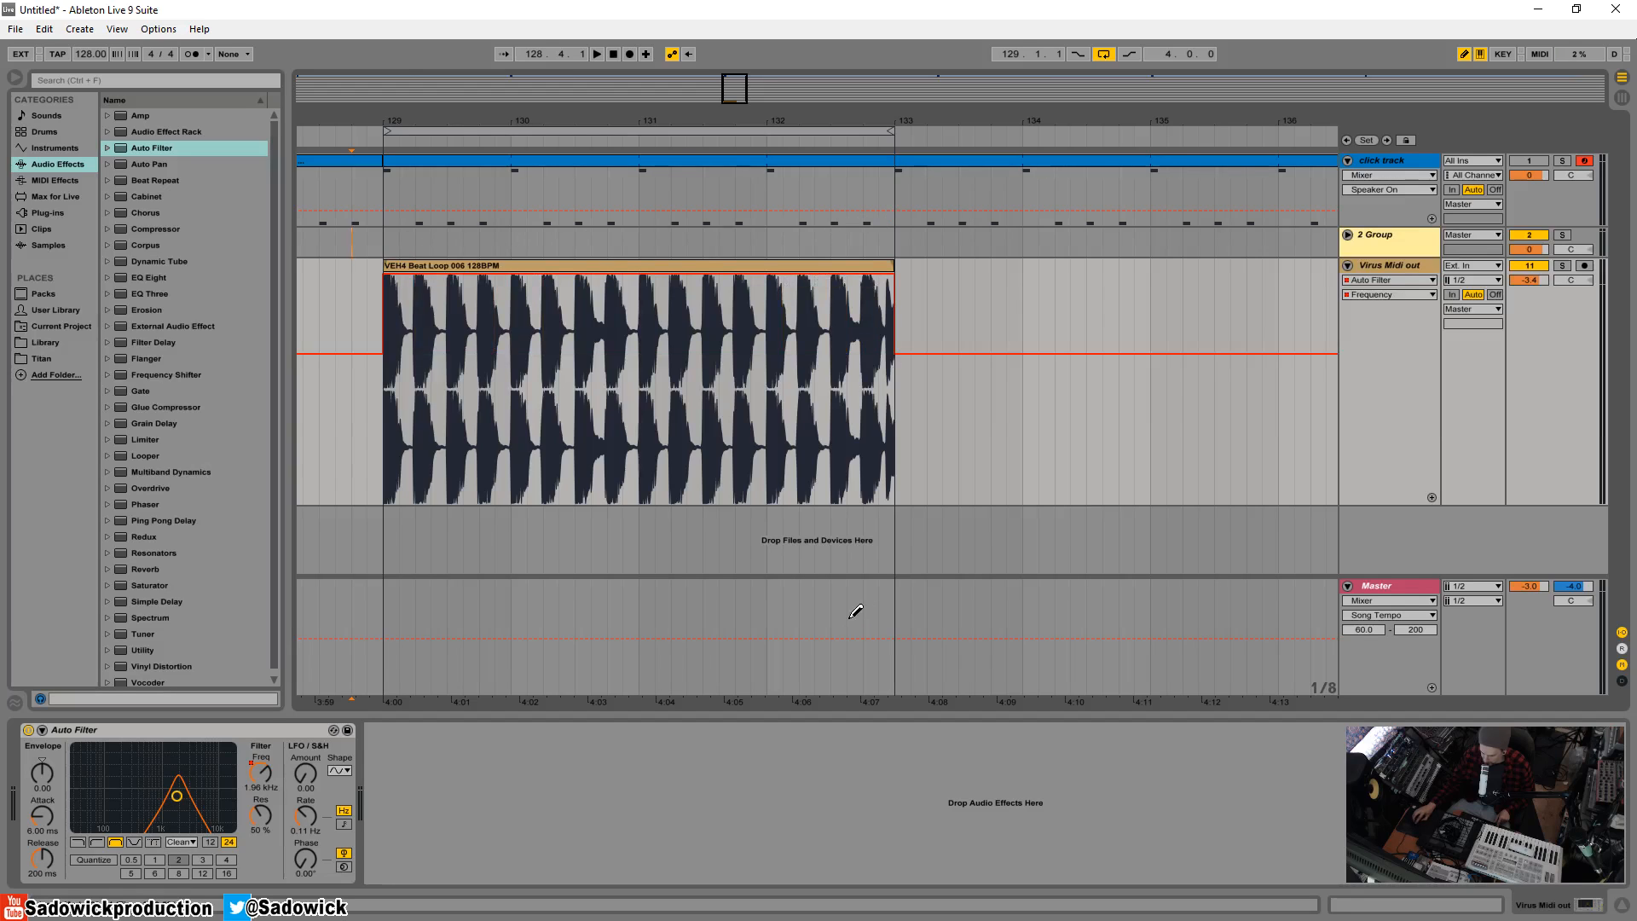
pyautogui.moveTo(902, 452)
pyautogui.mouseDown()
pyautogui.moveTo(980, 548)
pyautogui.moveTo(1026, 549)
pyautogui.mouseUp()
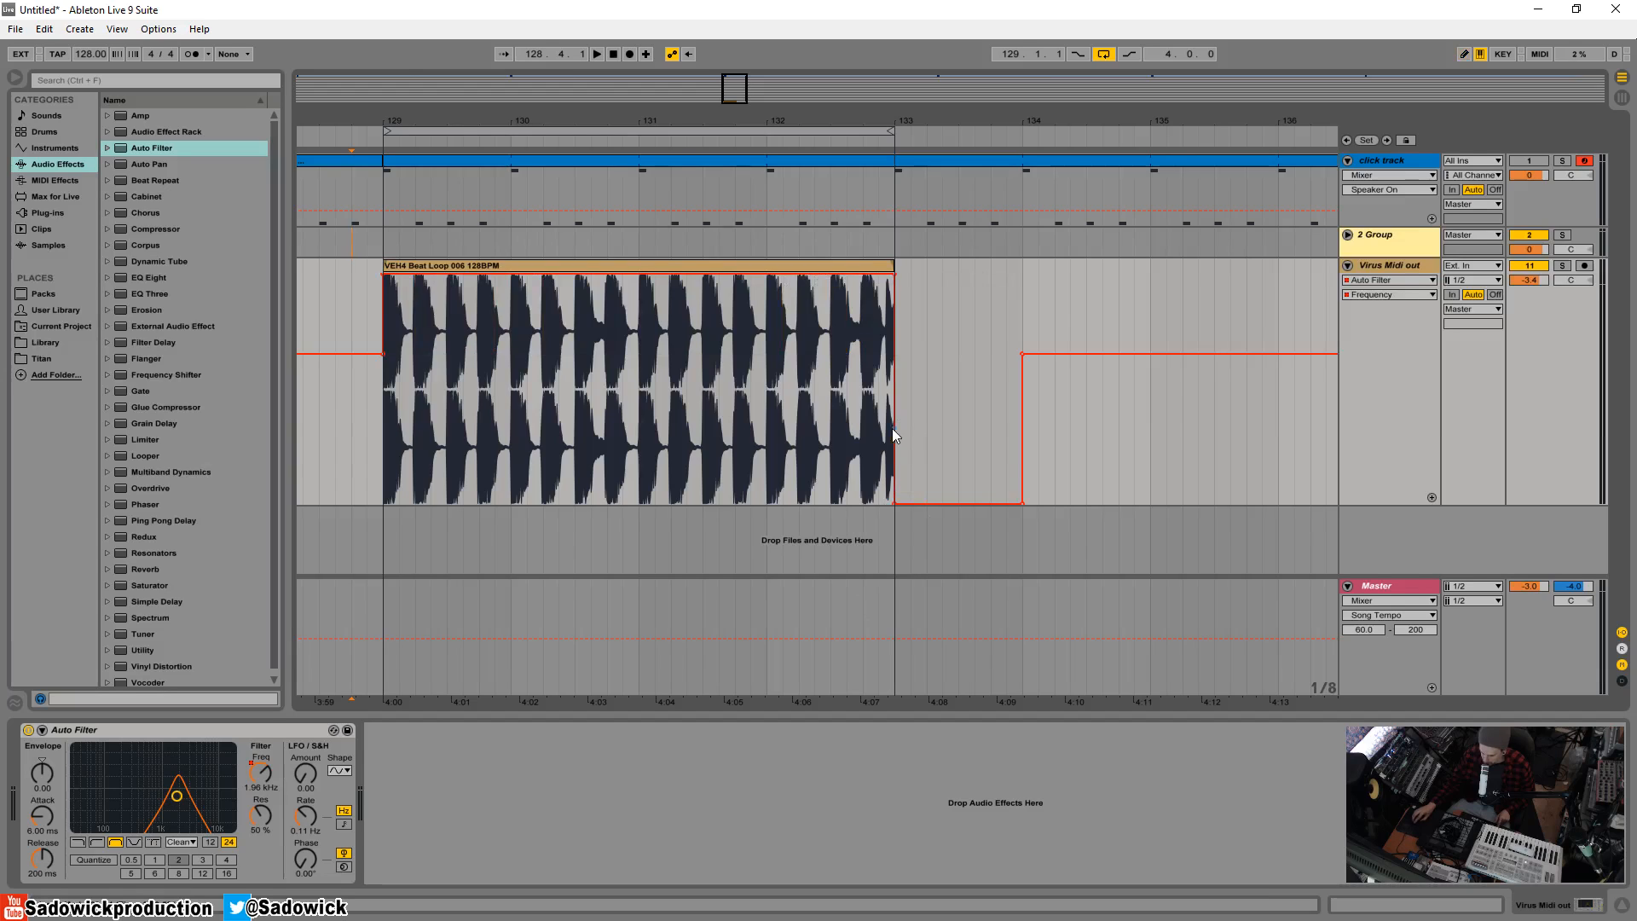
# Delete the upper breakpoint at the loop's end and the lower breakpoint at bar 134, turning the steps into straight ramps.
pyautogui.click(895, 275)
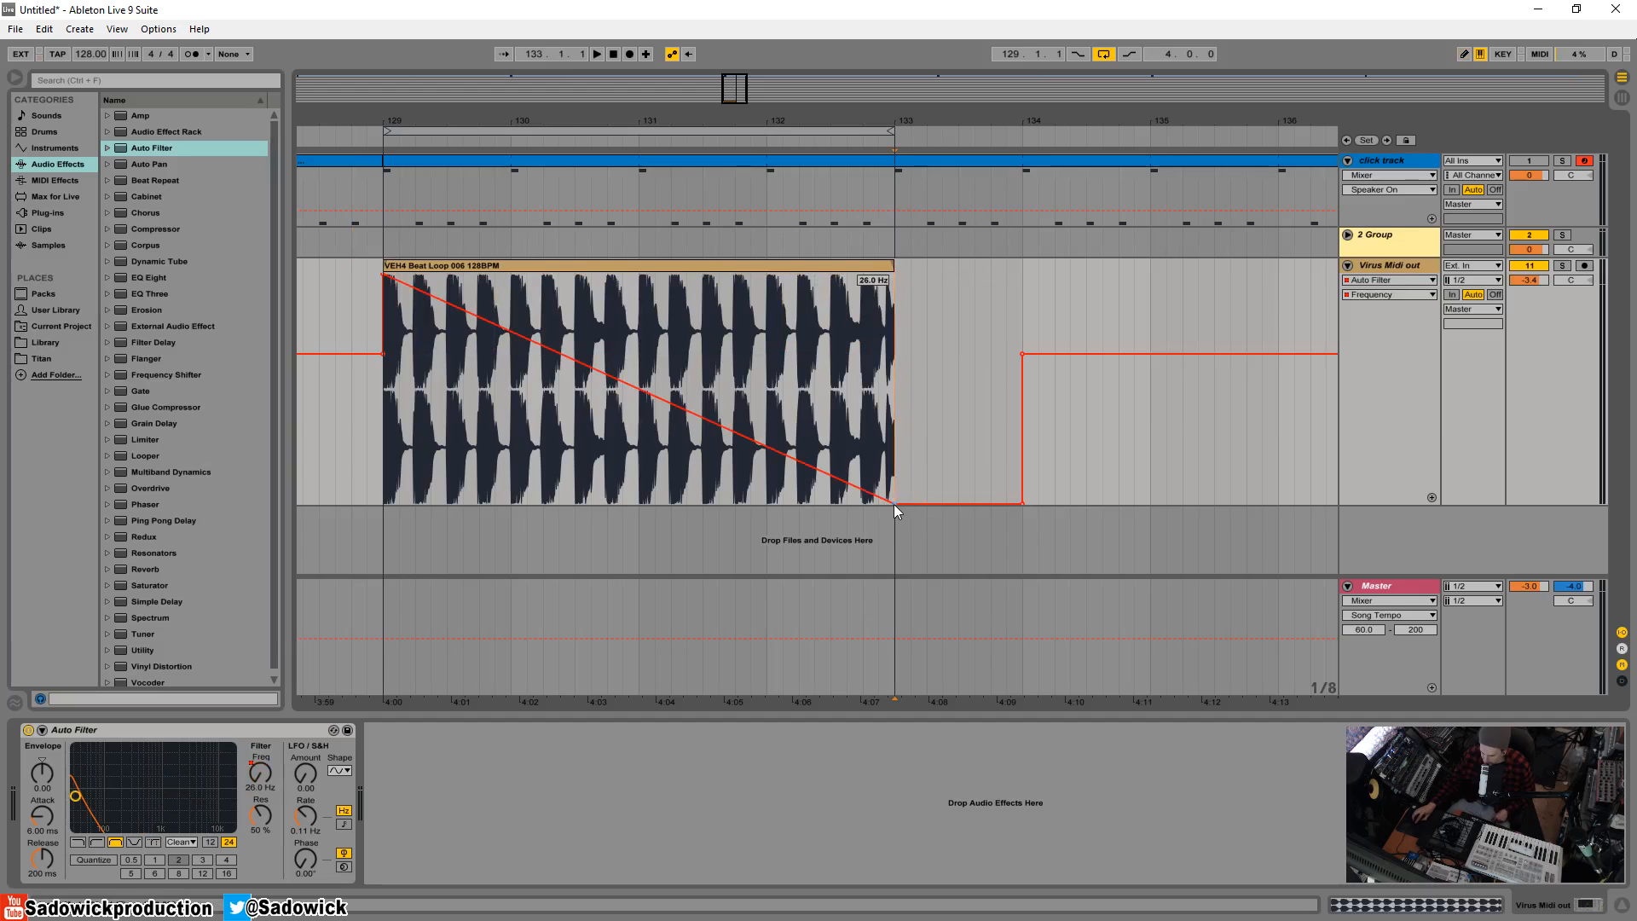
pyautogui.moveTo(399, 124); pyautogui.dragTo(409, 201)
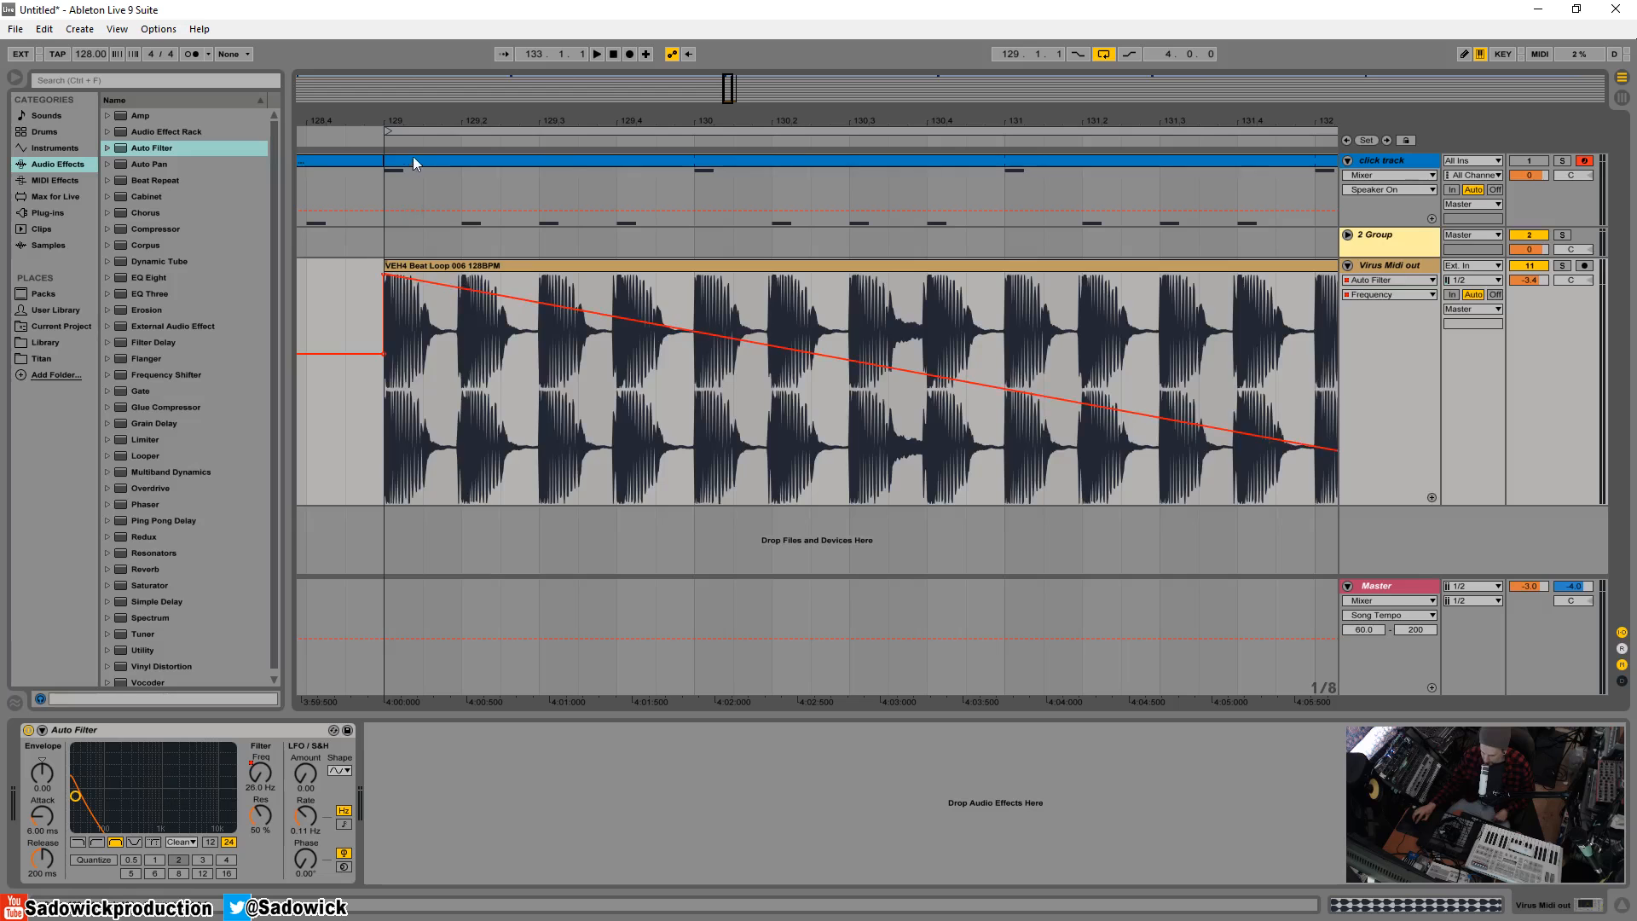
pyautogui.moveTo(493, 117); pyautogui.dragTo(492, 205)
pyautogui.moveTo(488, 124); pyautogui.dragTo(758, 213)
pyautogui.moveTo(556, 122); pyautogui.dragTo(516, 47)
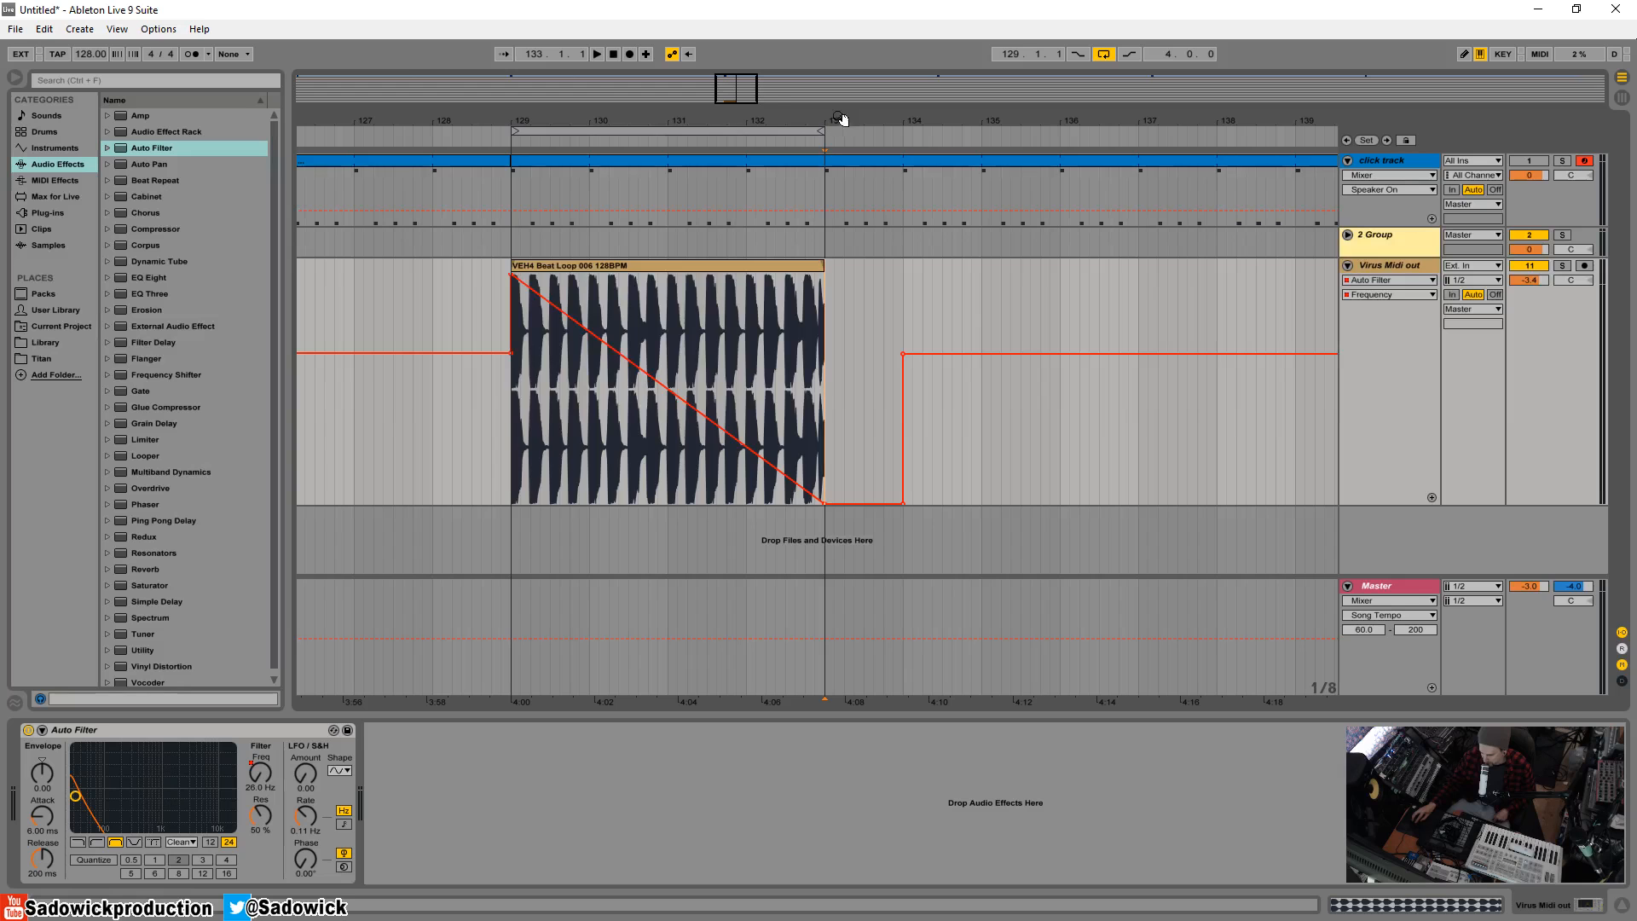
pyautogui.moveTo(815, 120)
pyautogui.mouseDown()
pyautogui.moveTo(815, 231)
pyautogui.moveTo(815, 95)
pyautogui.moveTo(816, 123)
pyautogui.mouseUp()
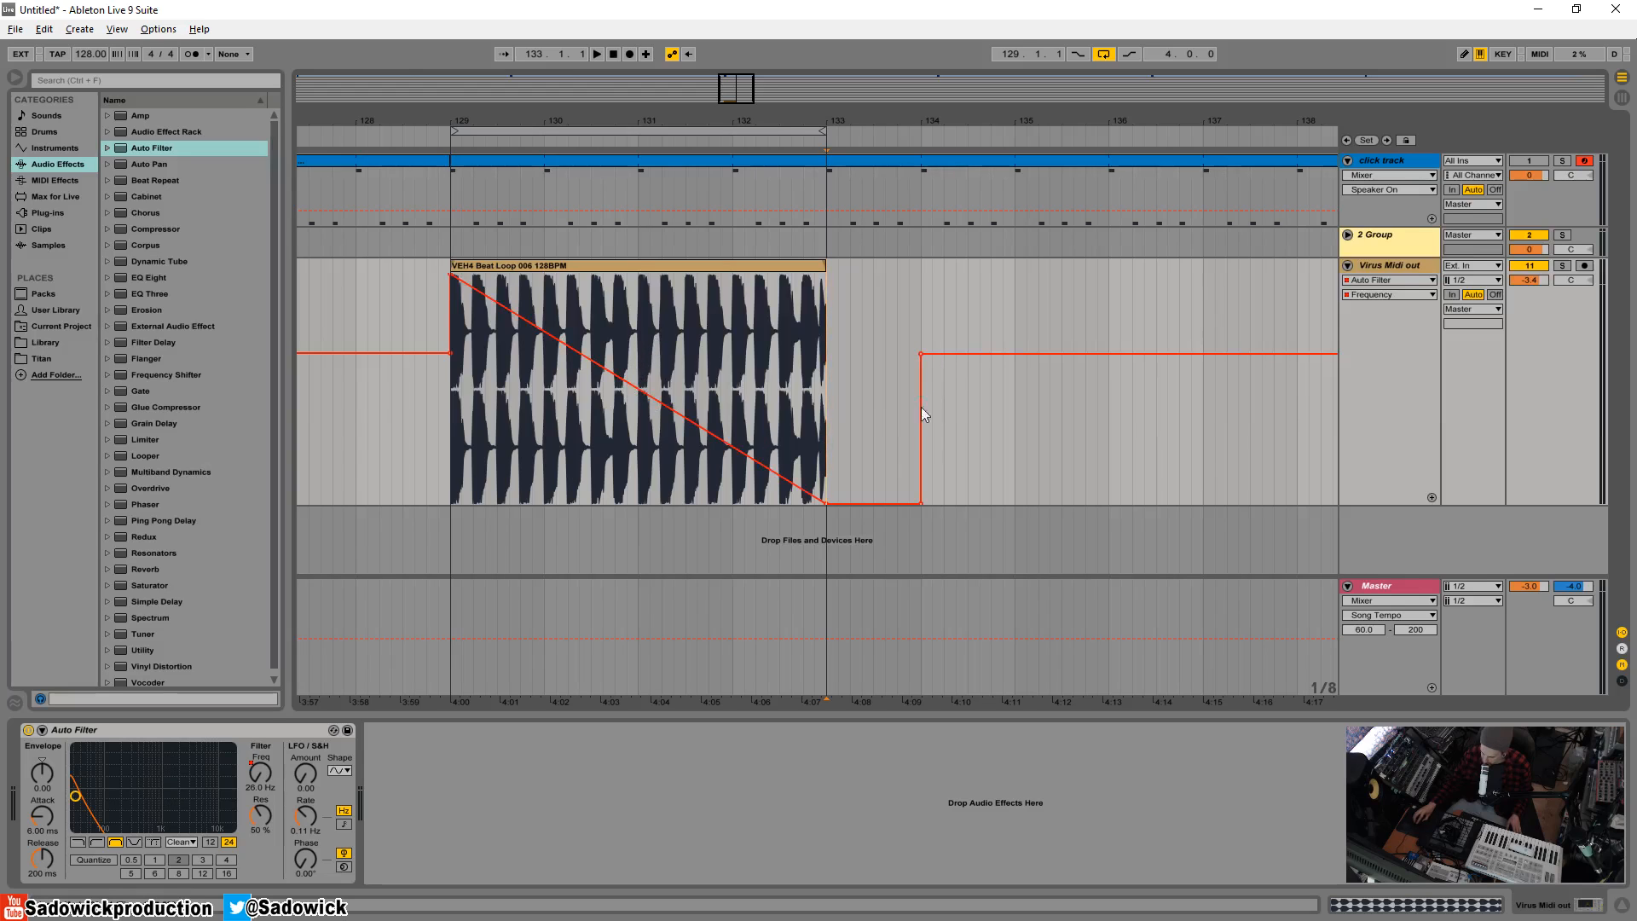
pyautogui.click(921, 503)
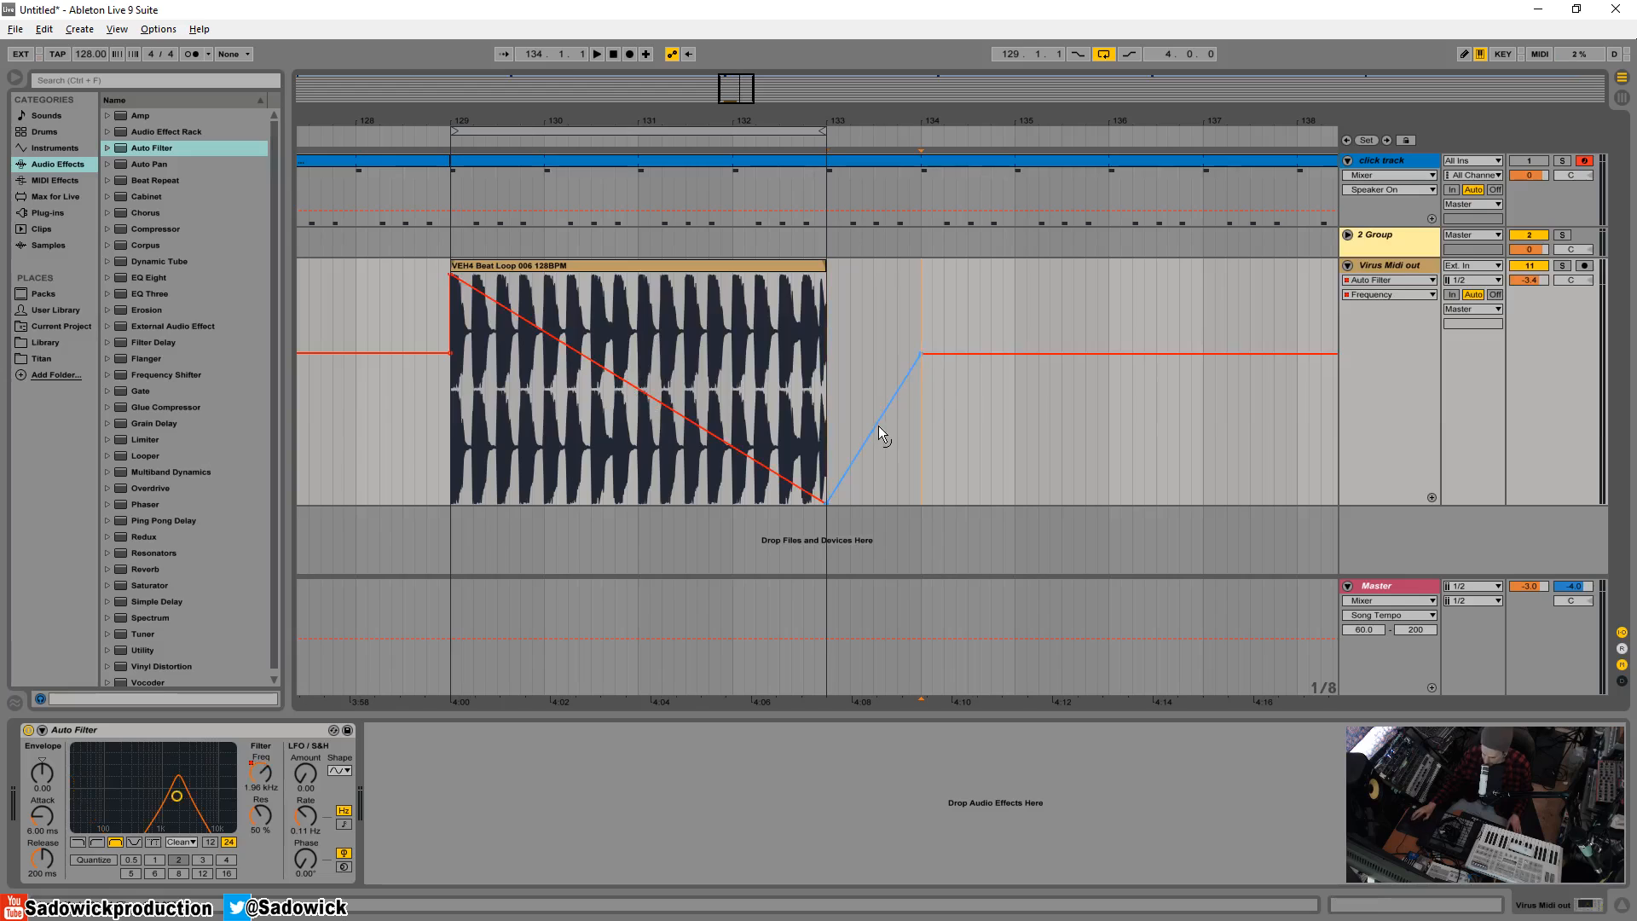
# Bend the rising ramp after the loop slightly and the falling ramp across the loop into a steep downward curve.
pyautogui.moveTo(879, 427)
pyautogui.mouseDown()
pyautogui.moveTo(878, 376)
pyautogui.moveTo(878, 469)
pyautogui.moveTo(879, 375)
pyautogui.moveTo(878, 432)
pyautogui.mouseUp()
pyautogui.moveTo(676, 421)
pyautogui.mouseDown()
pyautogui.moveTo(598, 394)
pyautogui.moveTo(615, 334)
pyautogui.moveTo(615, 460)
pyautogui.moveTo(615, 299)
pyautogui.moveTo(616, 481)
pyautogui.moveTo(616, 341)
pyautogui.moveTo(616, 475)
pyautogui.moveTo(696, 439)
pyautogui.mouseUp()
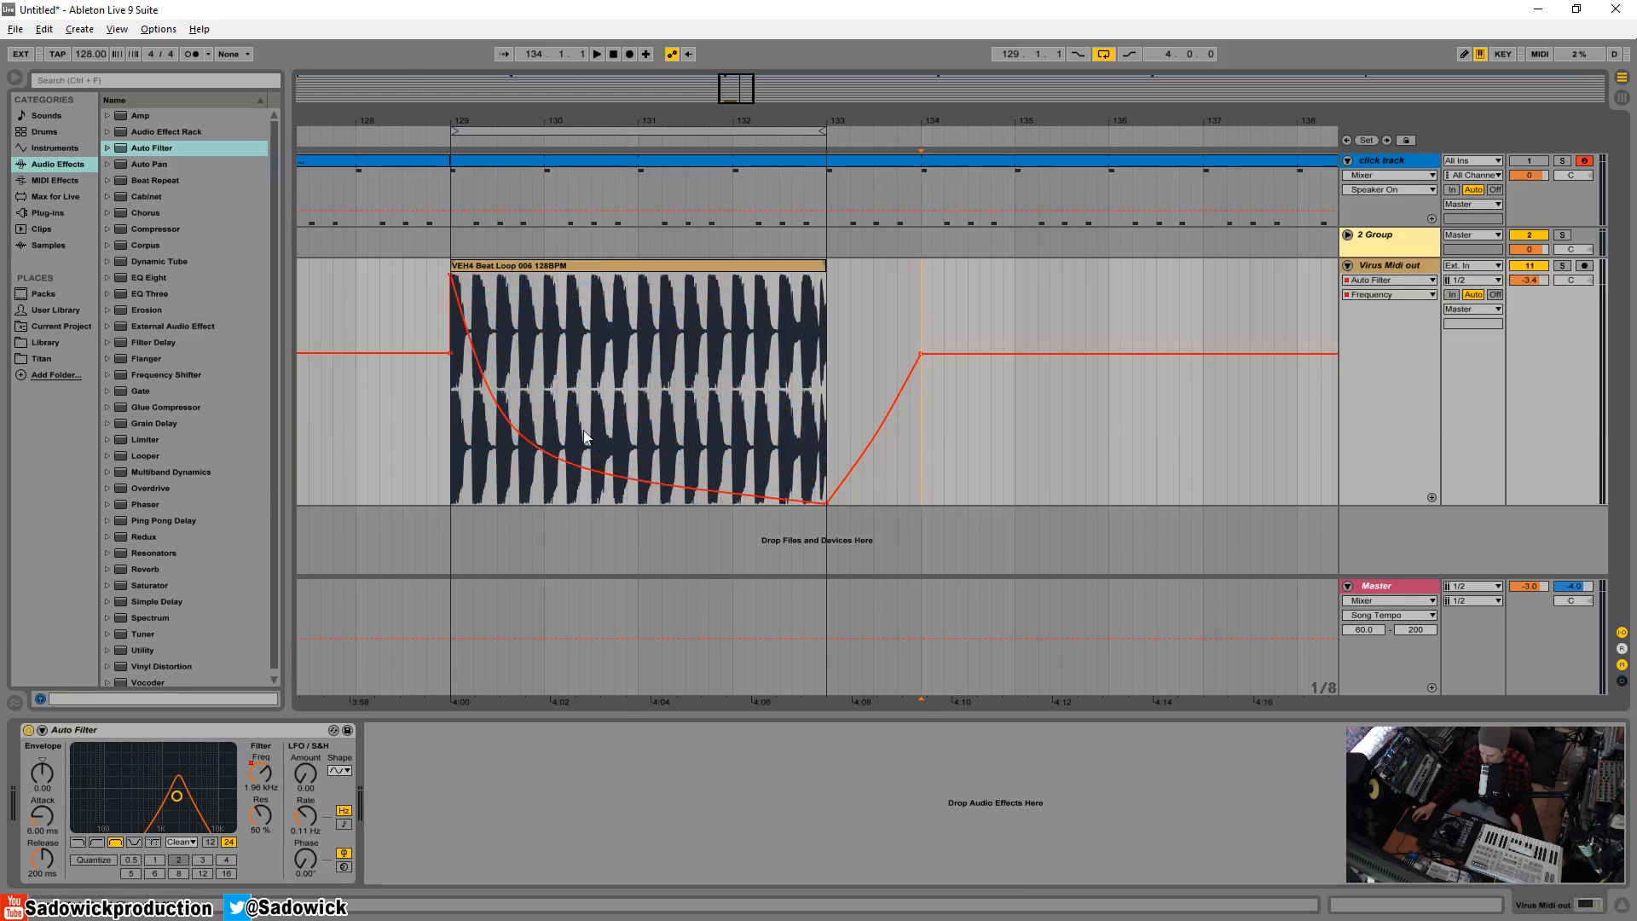
# Select the time range from before the loop to past bar 135, cut its curved frequency envelope, and clear the selection.
pyautogui.moveTo(377, 404); pyautogui.dragTo(1037, 417)
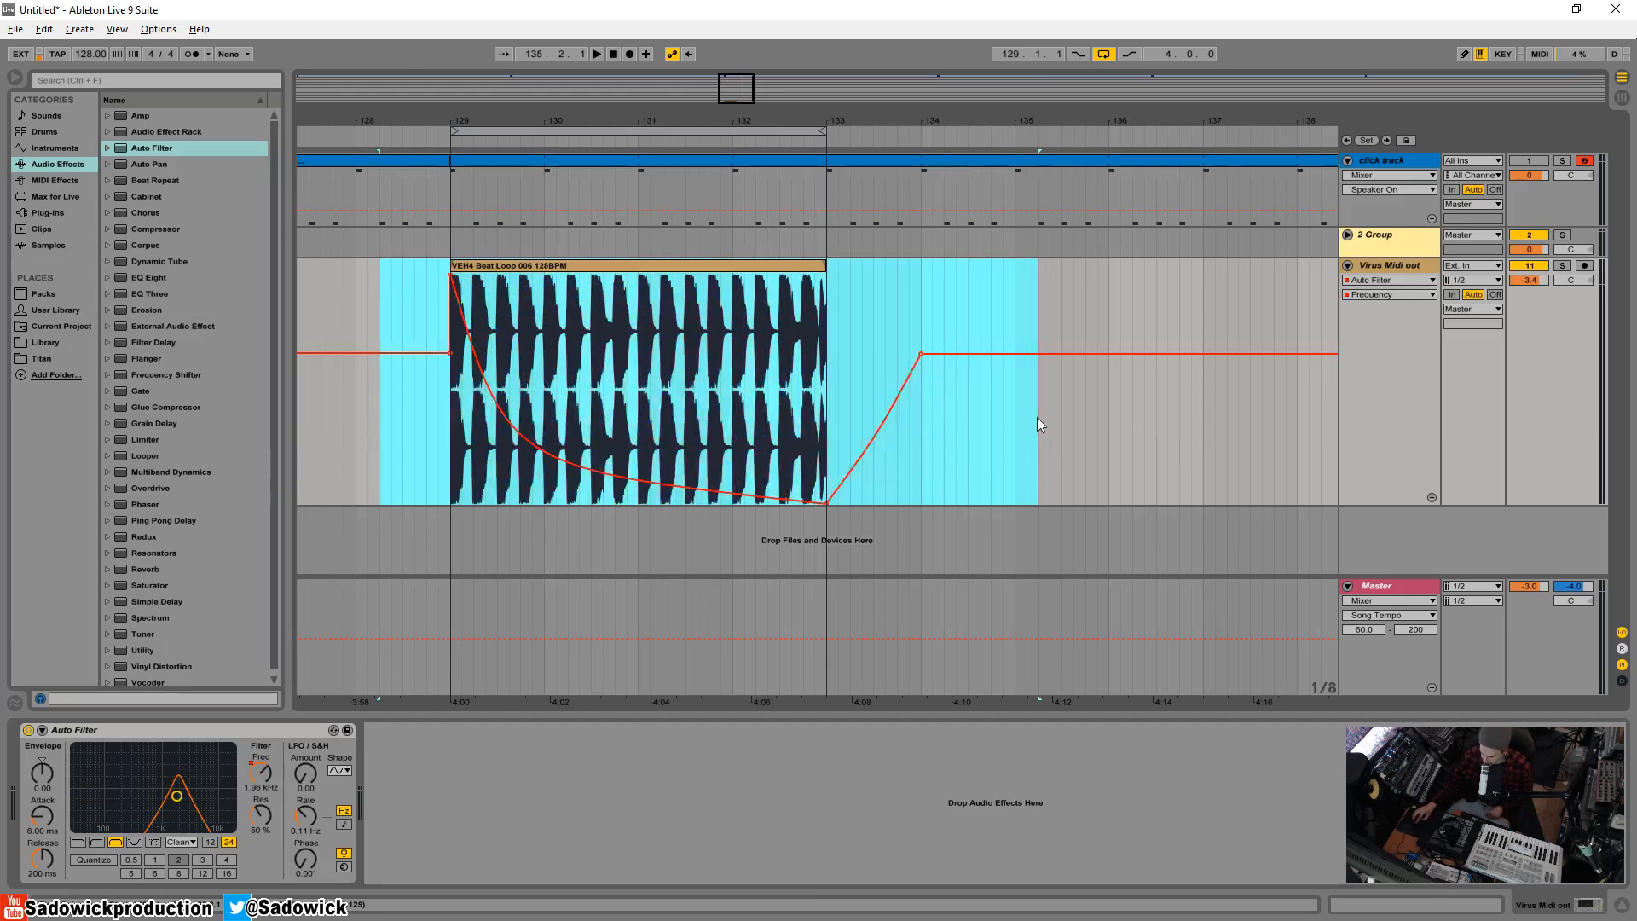
pyautogui.rightClick(955, 355)
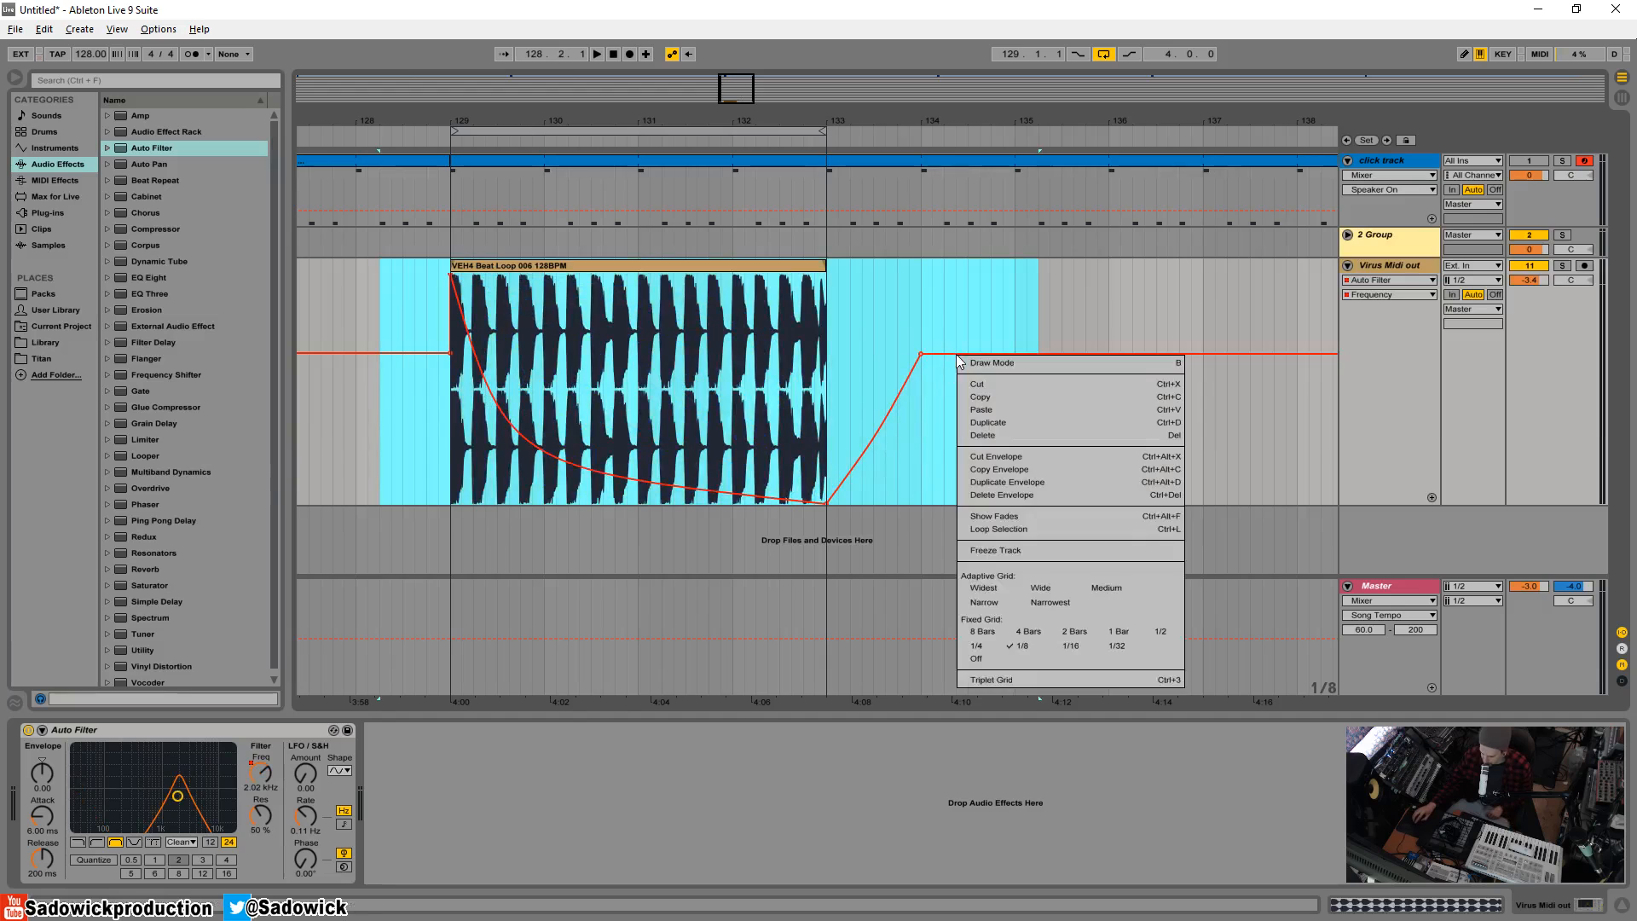
pyautogui.click(994, 457)
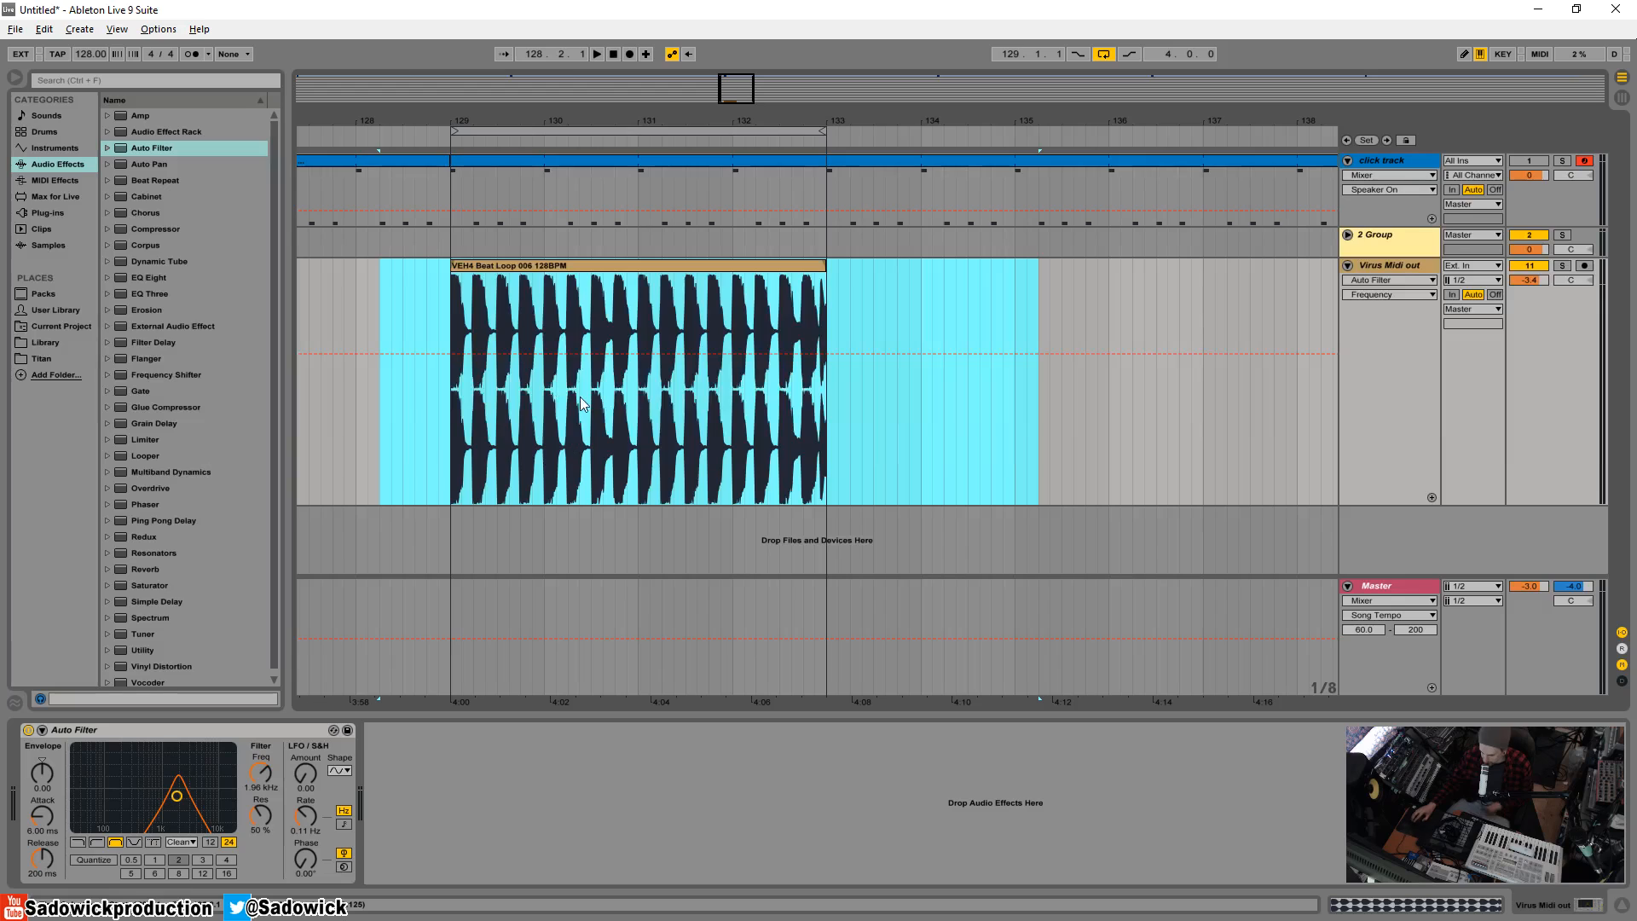
pyautogui.hotkey('ctrl', 'z')
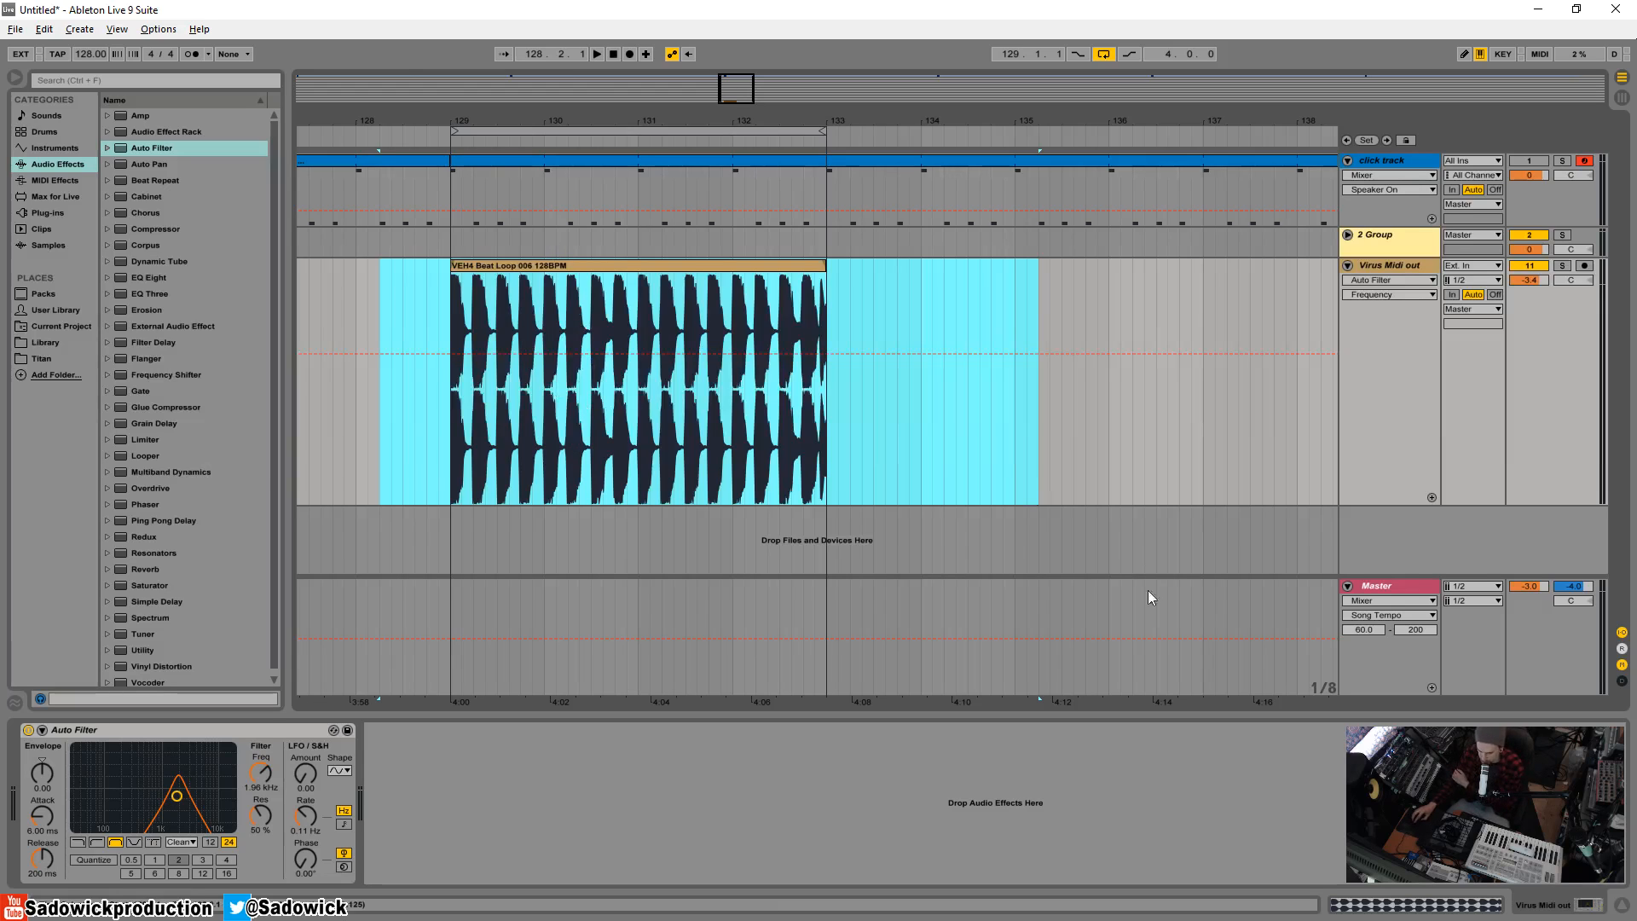
pyautogui.click(393, 315)
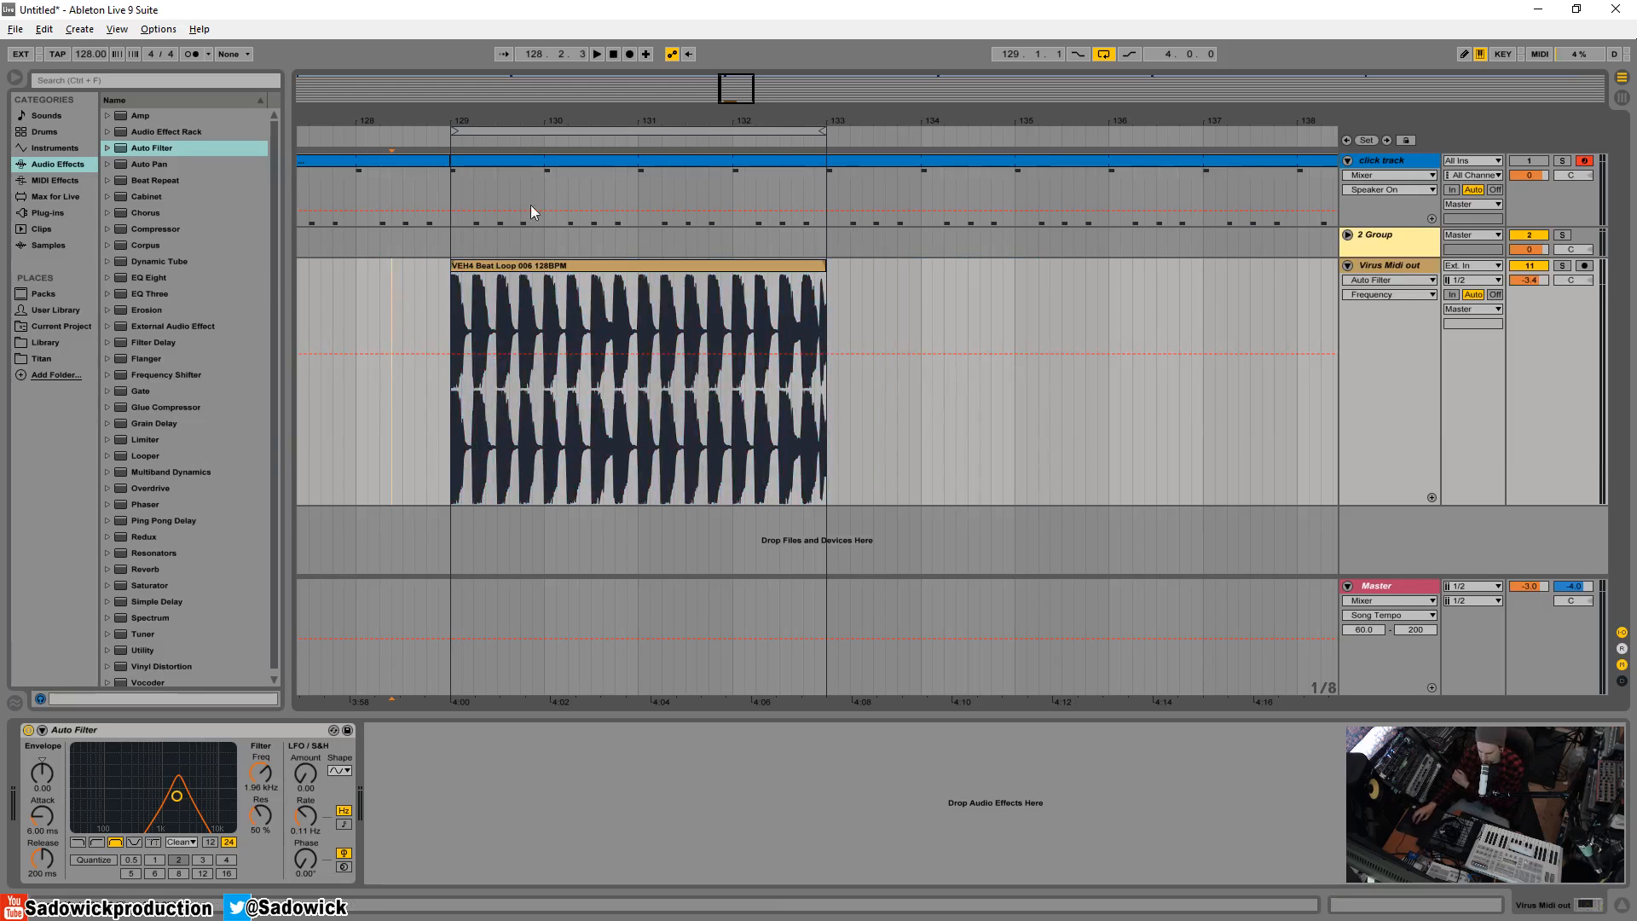
# Open the beat loop's clip view, enlarge it, and show its Envelopes box with Clip as the envelope device.
pyautogui.click(540, 264)
pyautogui.doubleClick(540, 265)
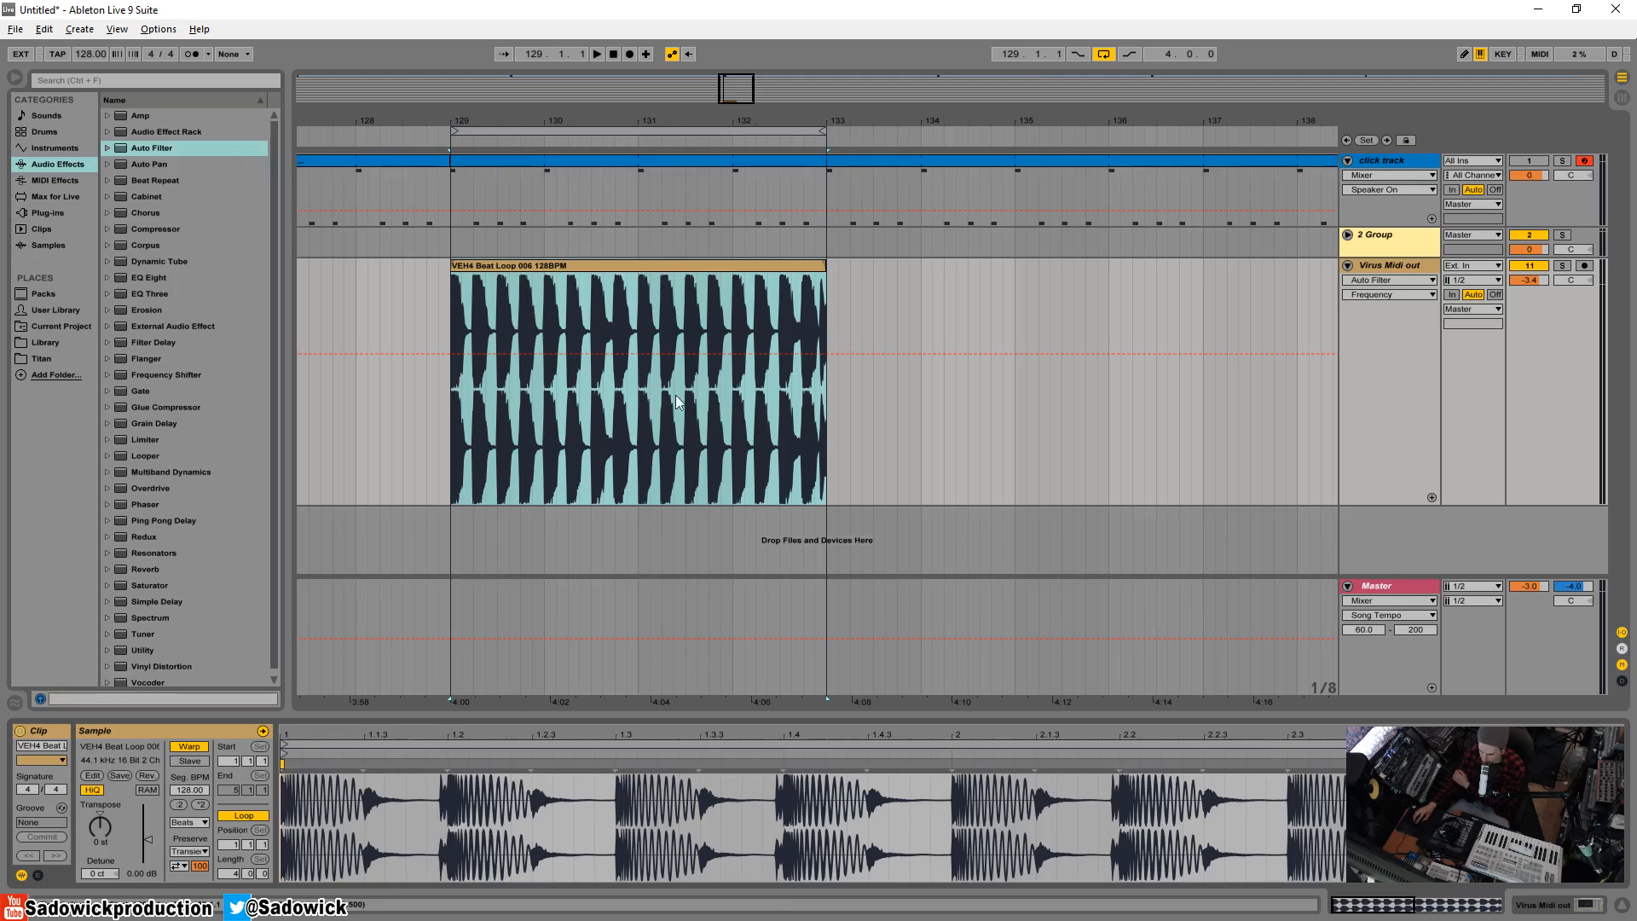
pyautogui.moveTo(462, 713); pyautogui.dragTo(461, 393)
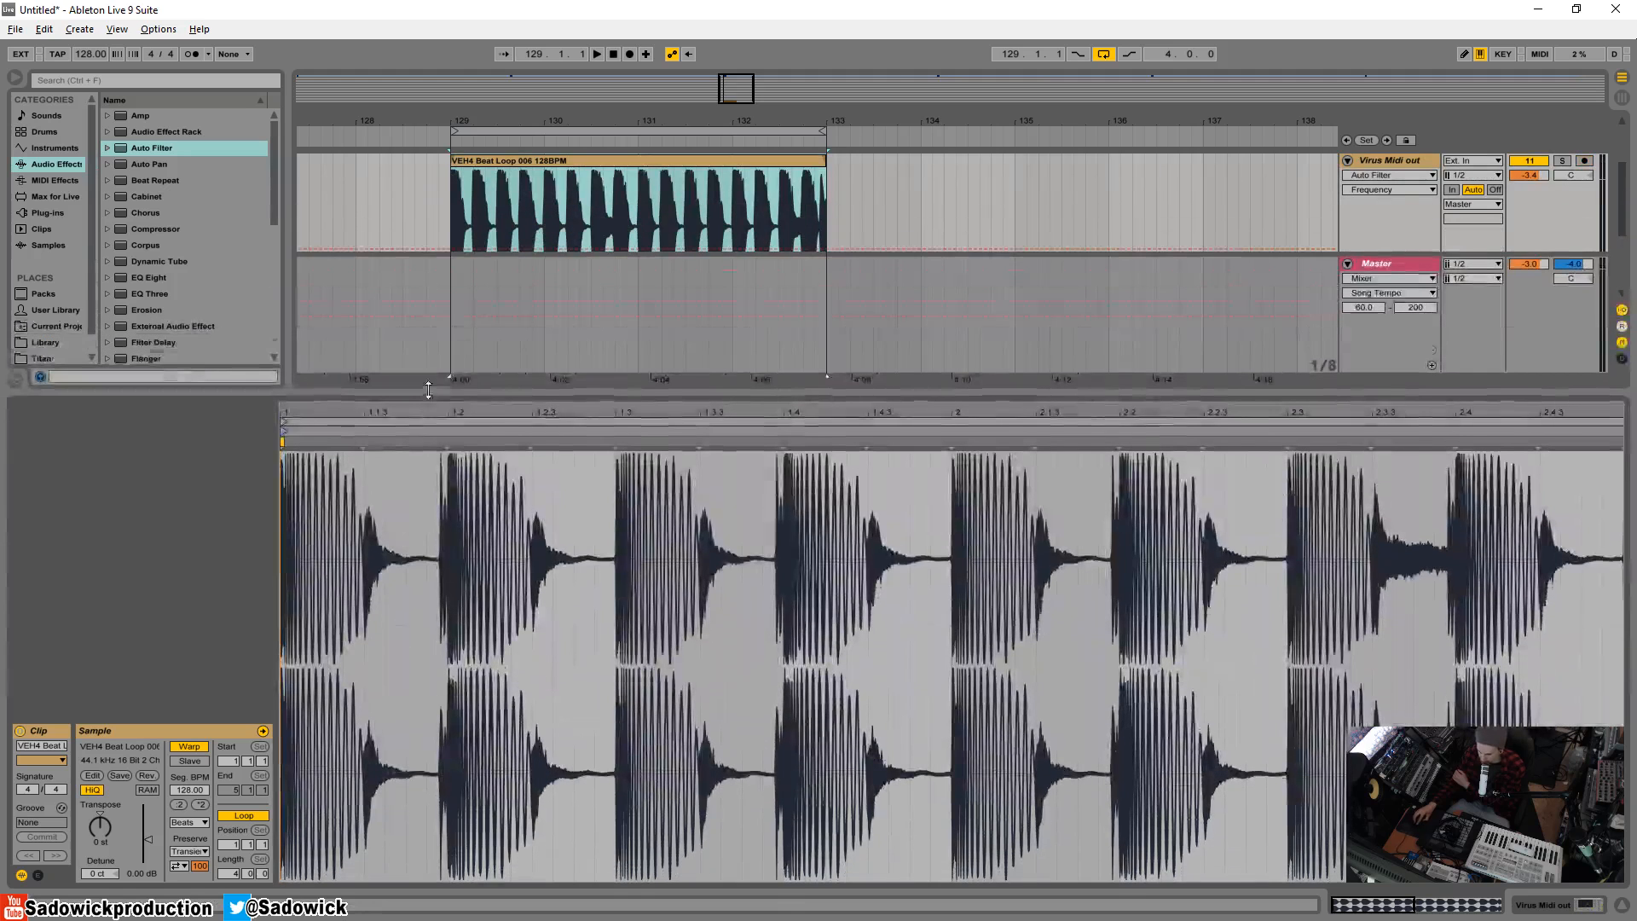
pyautogui.click(39, 875)
pyautogui.click(307, 760)
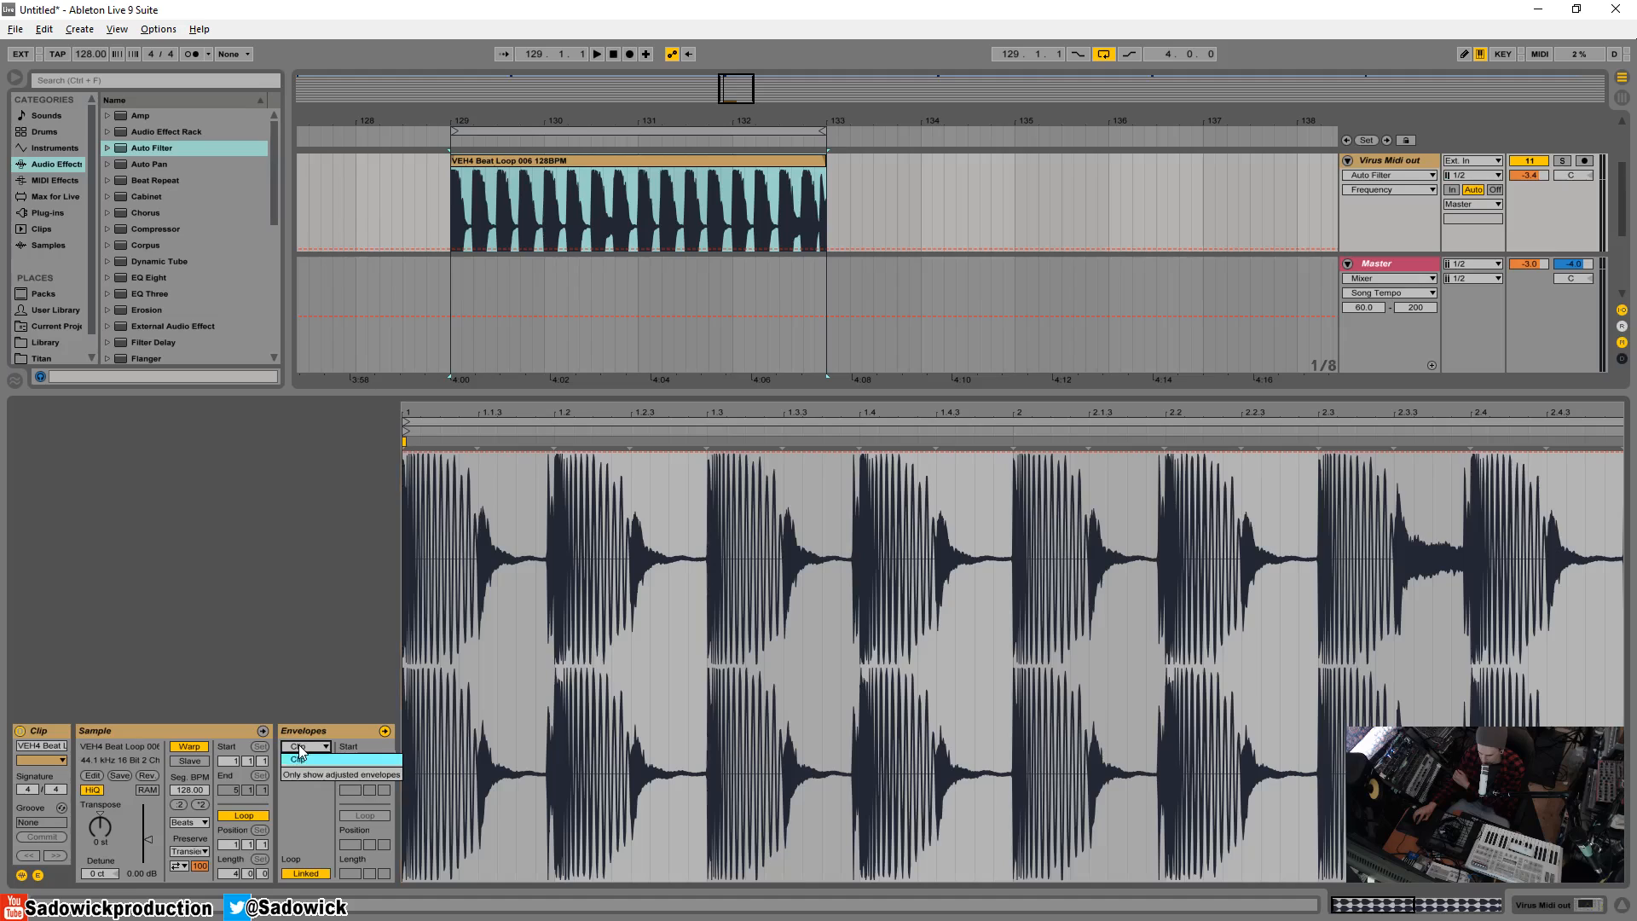
pyautogui.click(307, 761)
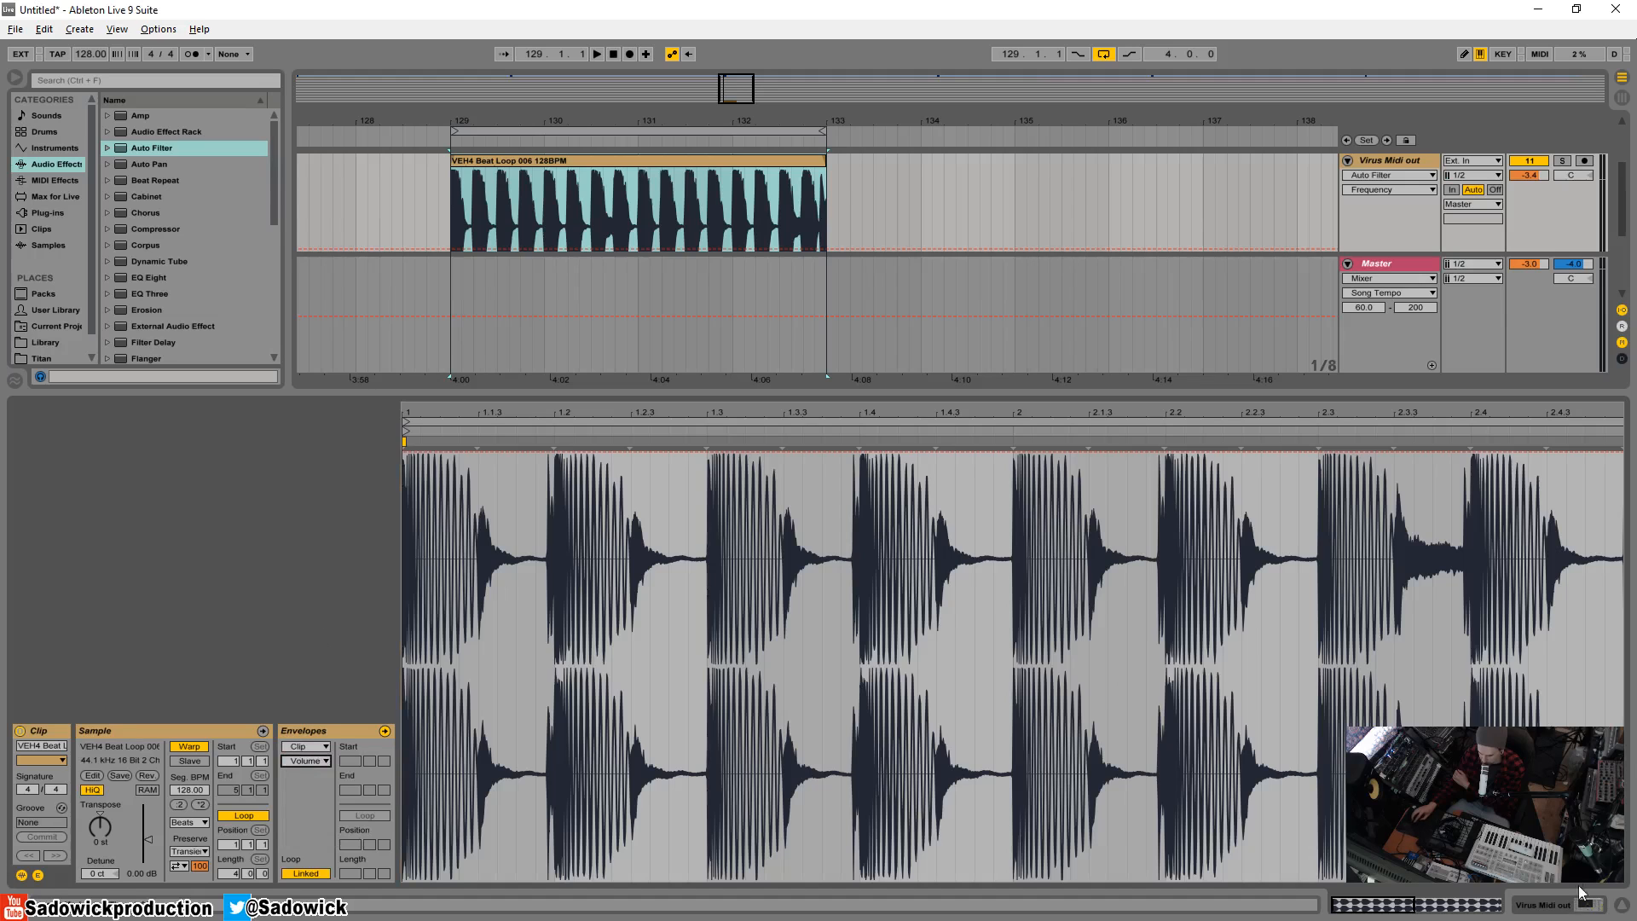
# Return to the track's Auto Filter and show the modulation envelope of its Freq parameter for the clip.
pyautogui.click(1568, 909)
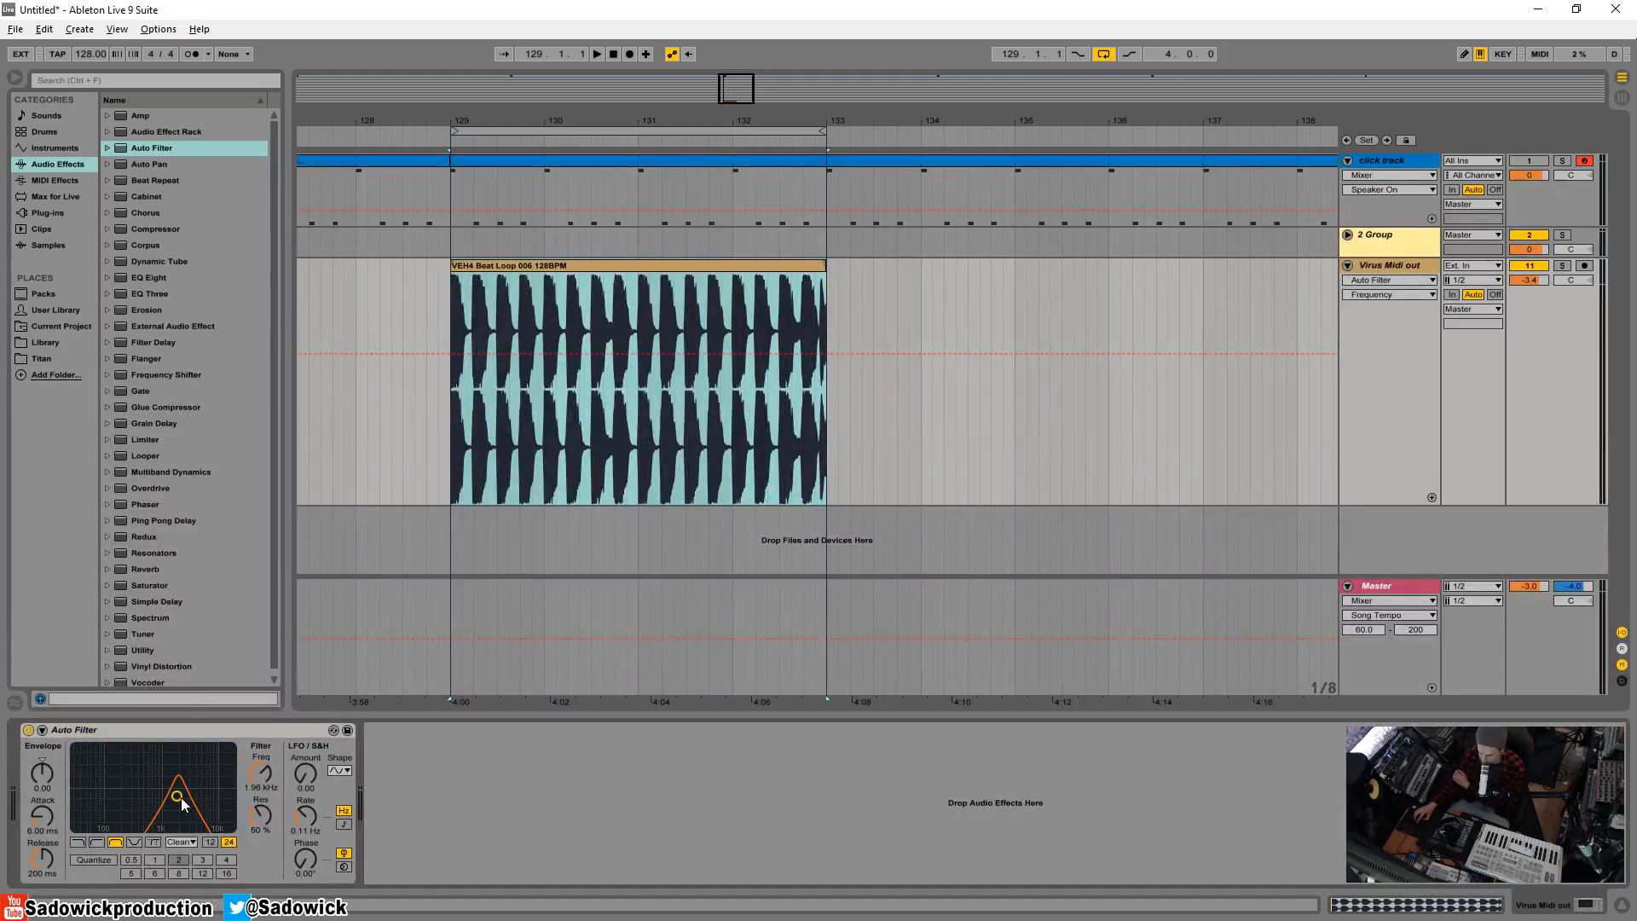
pyautogui.rightClick(263, 771)
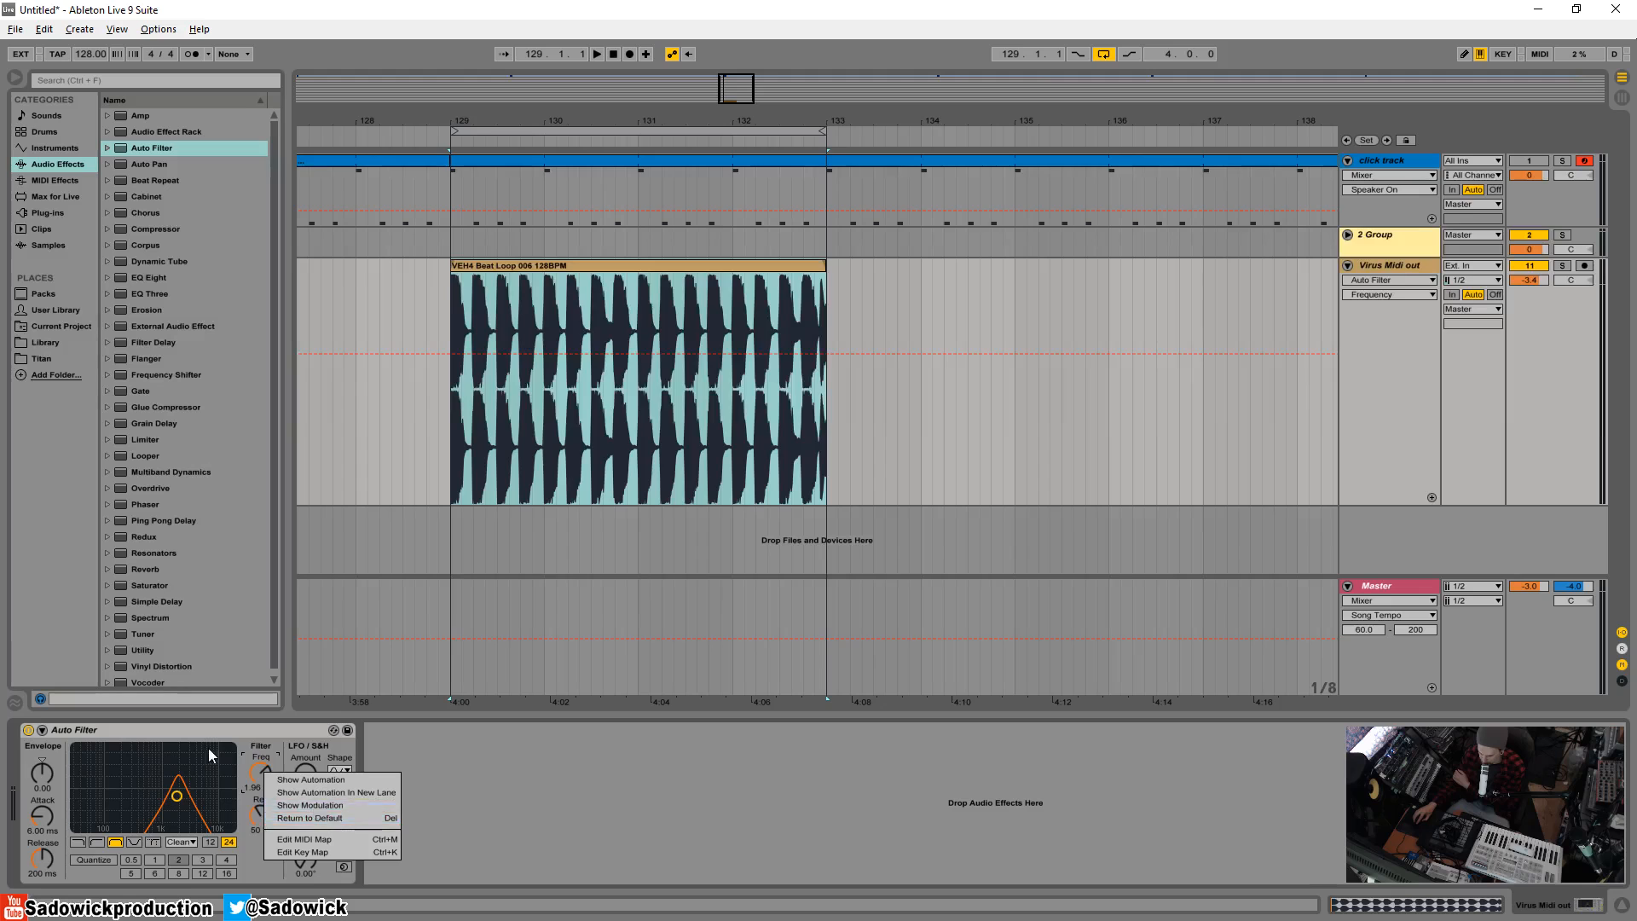
pyautogui.click(219, 742)
pyautogui.click(579, 777)
pyautogui.rightClick(264, 773)
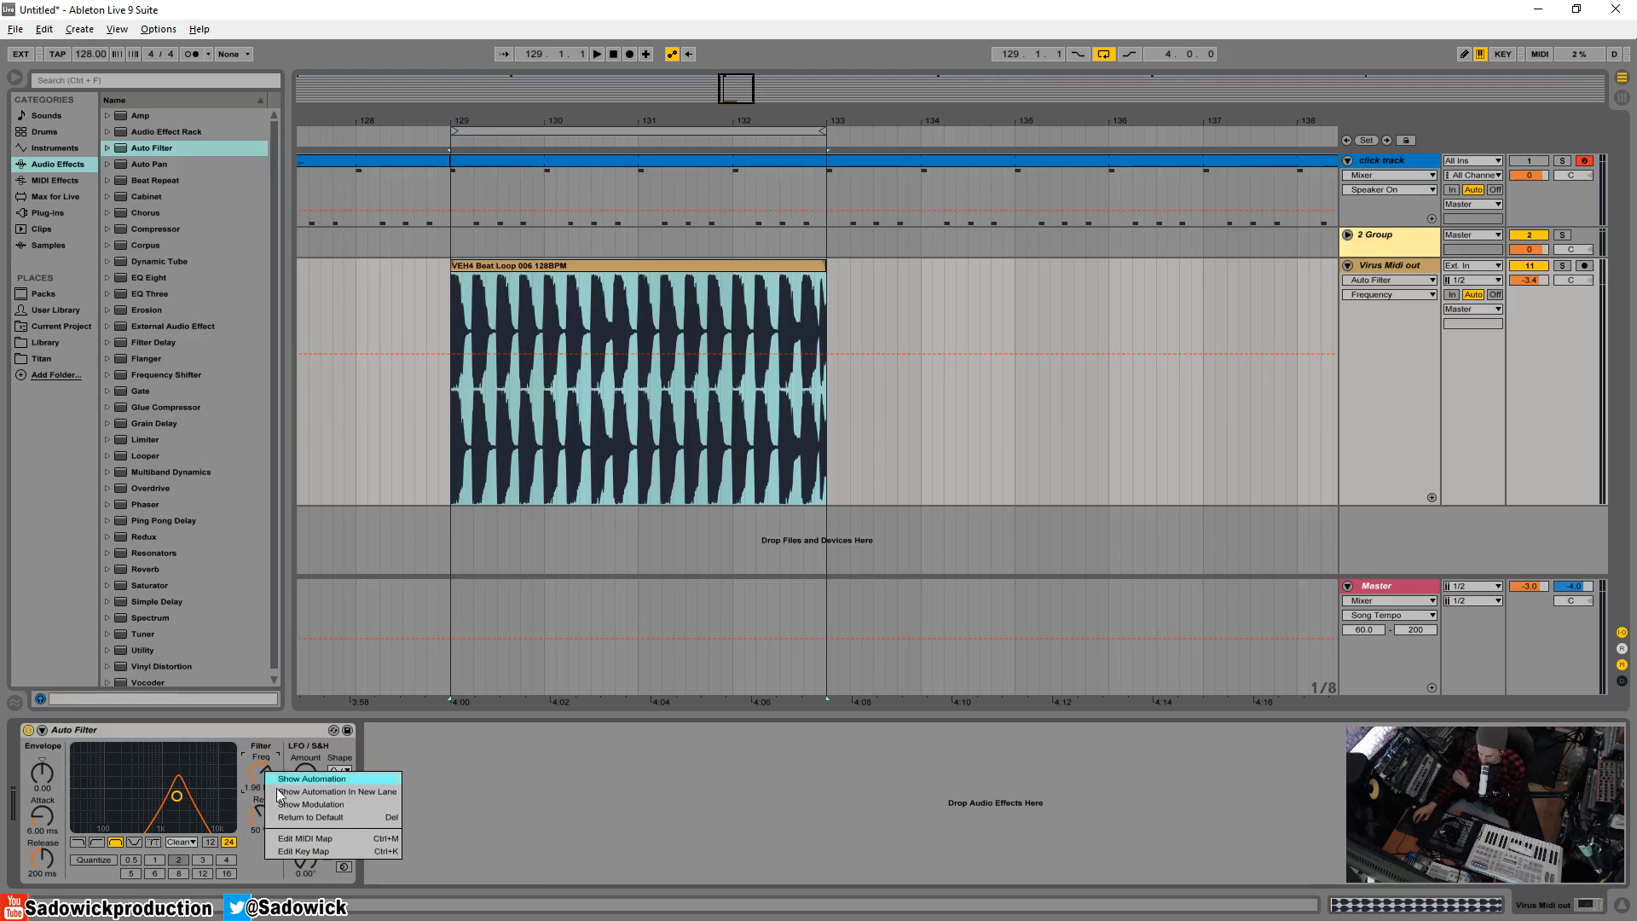
pyautogui.click(307, 804)
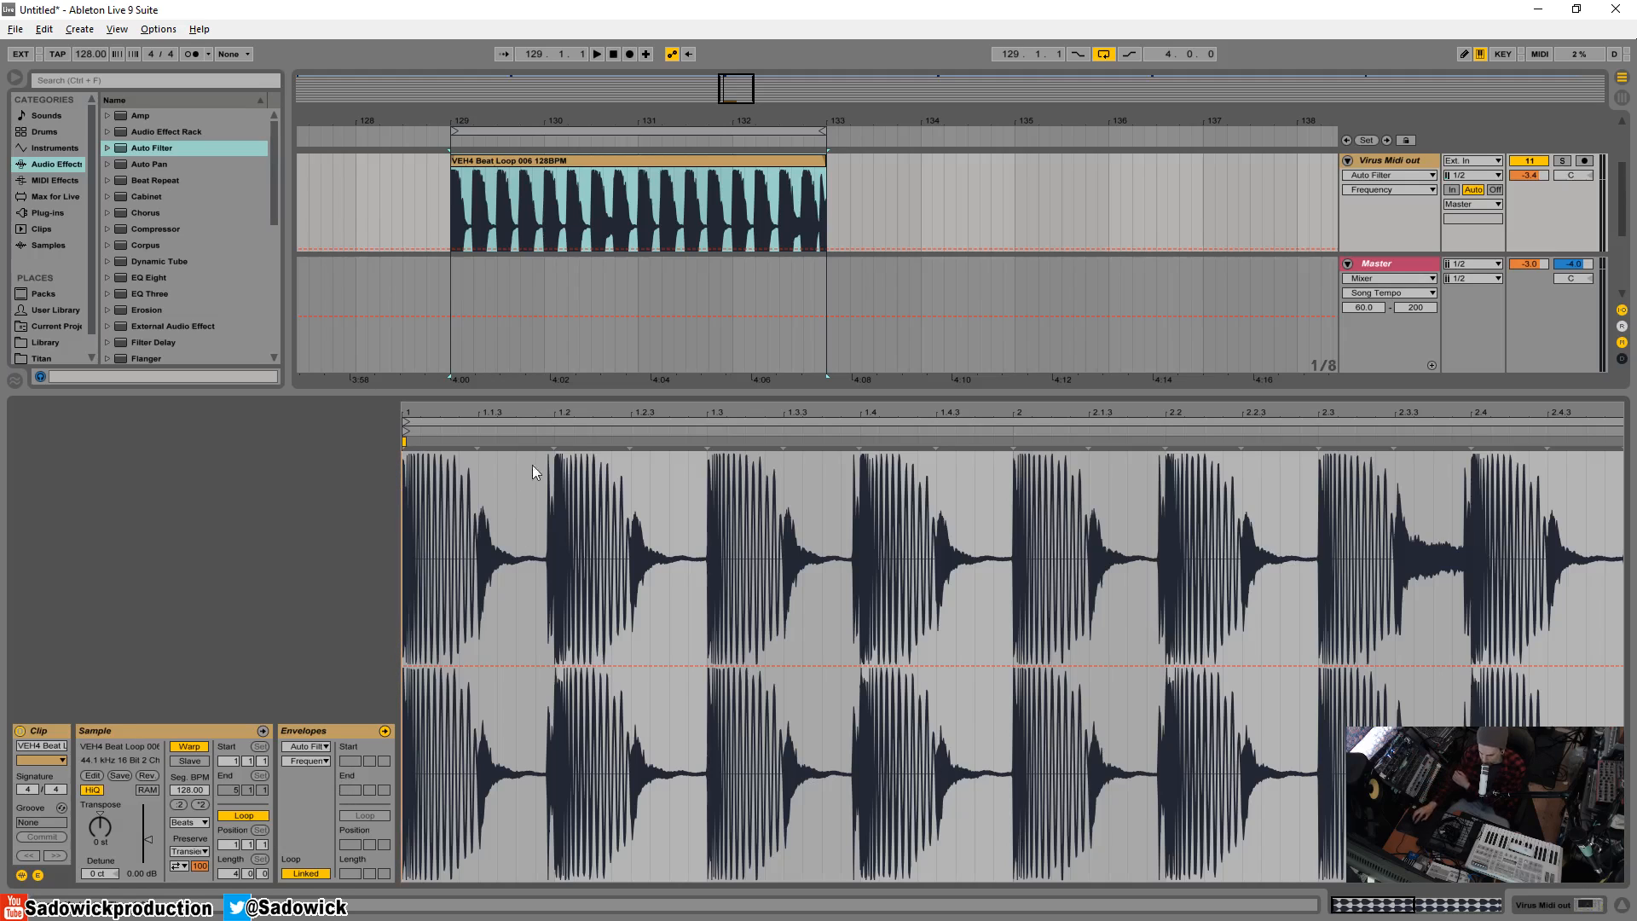
# Shape the clip's frequency modulation with breakpoints, making a high peak near 1.2.3, a dip before 2, and a lower peak near 2.3.
pyautogui.moveTo(449, 666)
pyautogui.mouseDown()
pyautogui.moveTo(515, 728)
pyautogui.moveTo(654, 541)
pyautogui.mouseUp()
pyautogui.moveTo(757, 541); pyautogui.dragTo(976, 735)
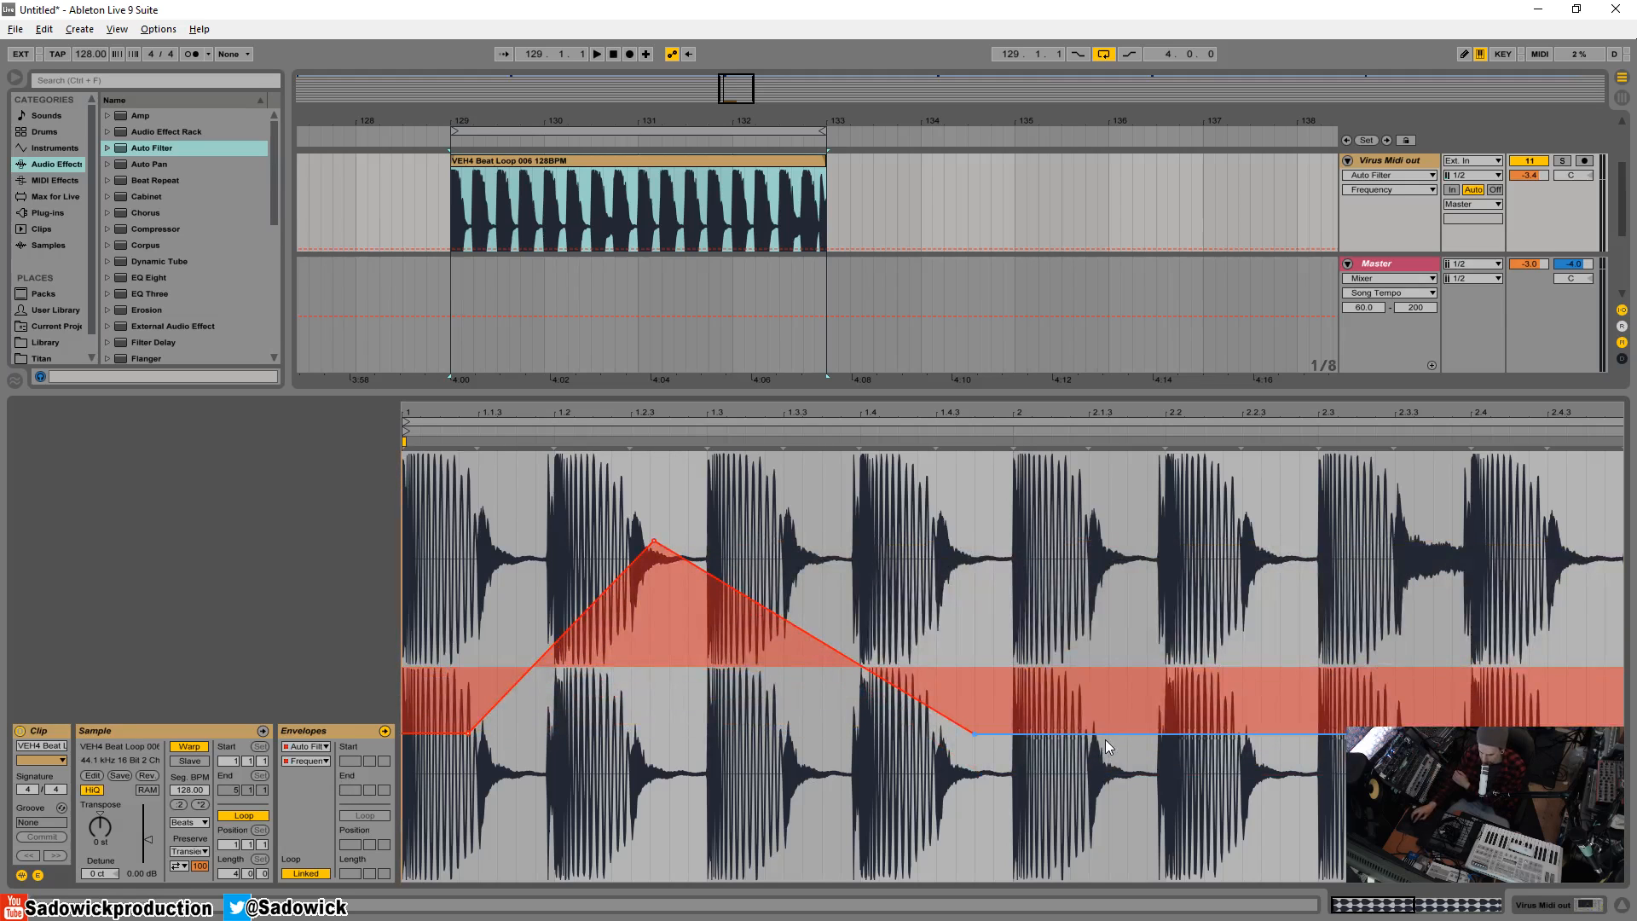
pyautogui.moveTo(1106, 735); pyautogui.dragTo(1505, 746)
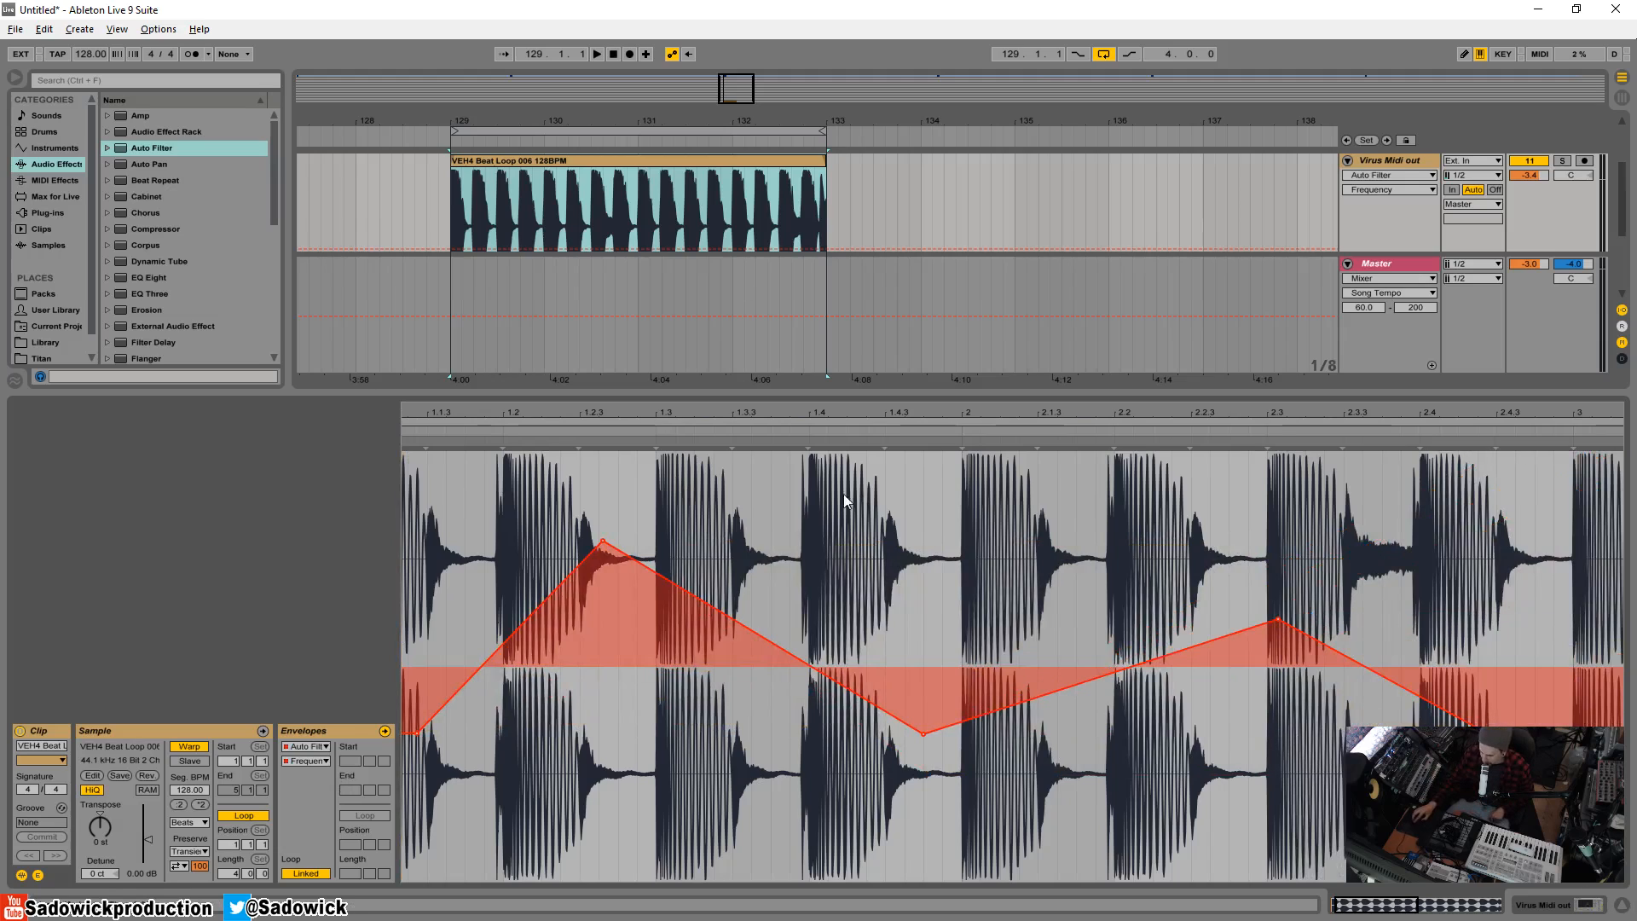
# Return to the Auto Filter device view and play the loop from bar 129 to audition the clip modulation, and stop playback.
pyautogui.click(1586, 905)
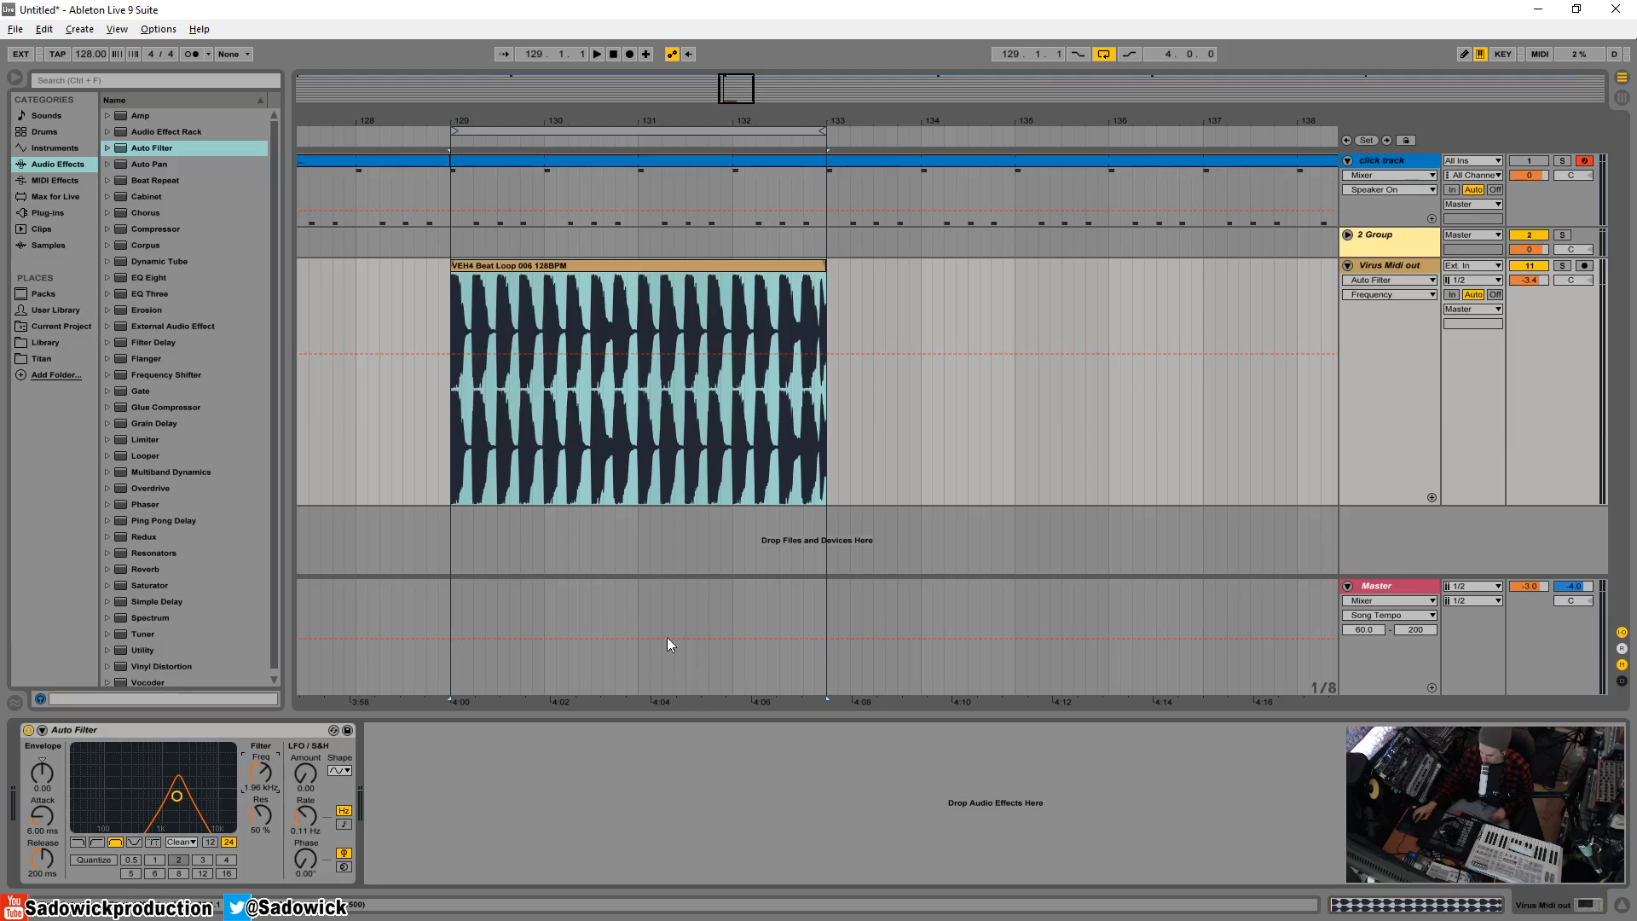
pyautogui.press('space')
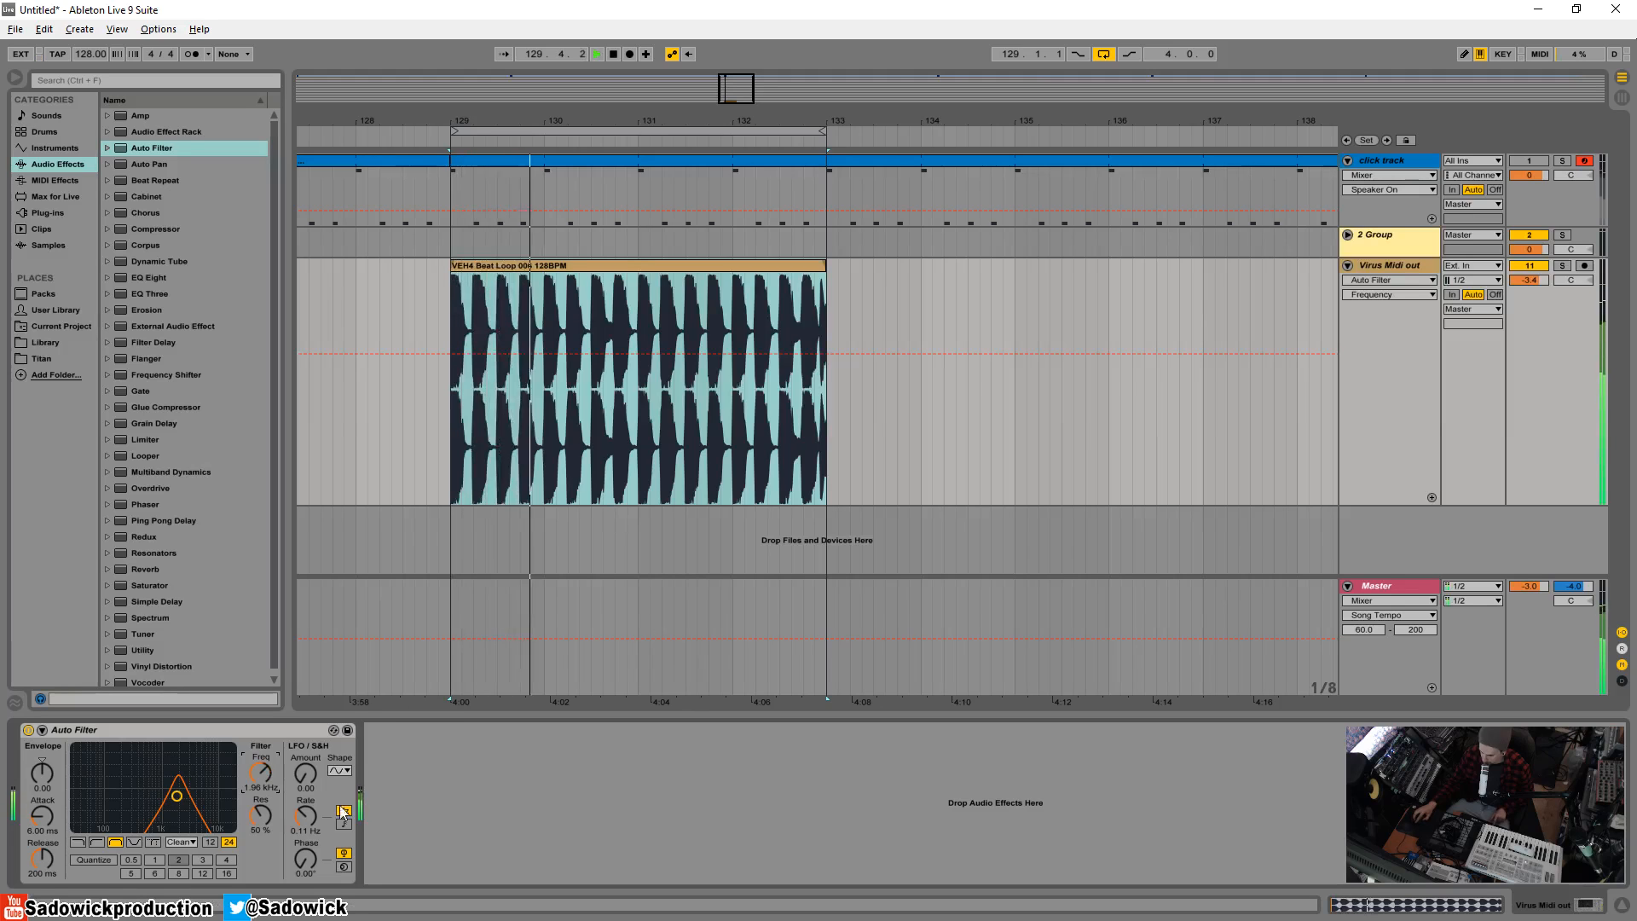
pyautogui.press('space')
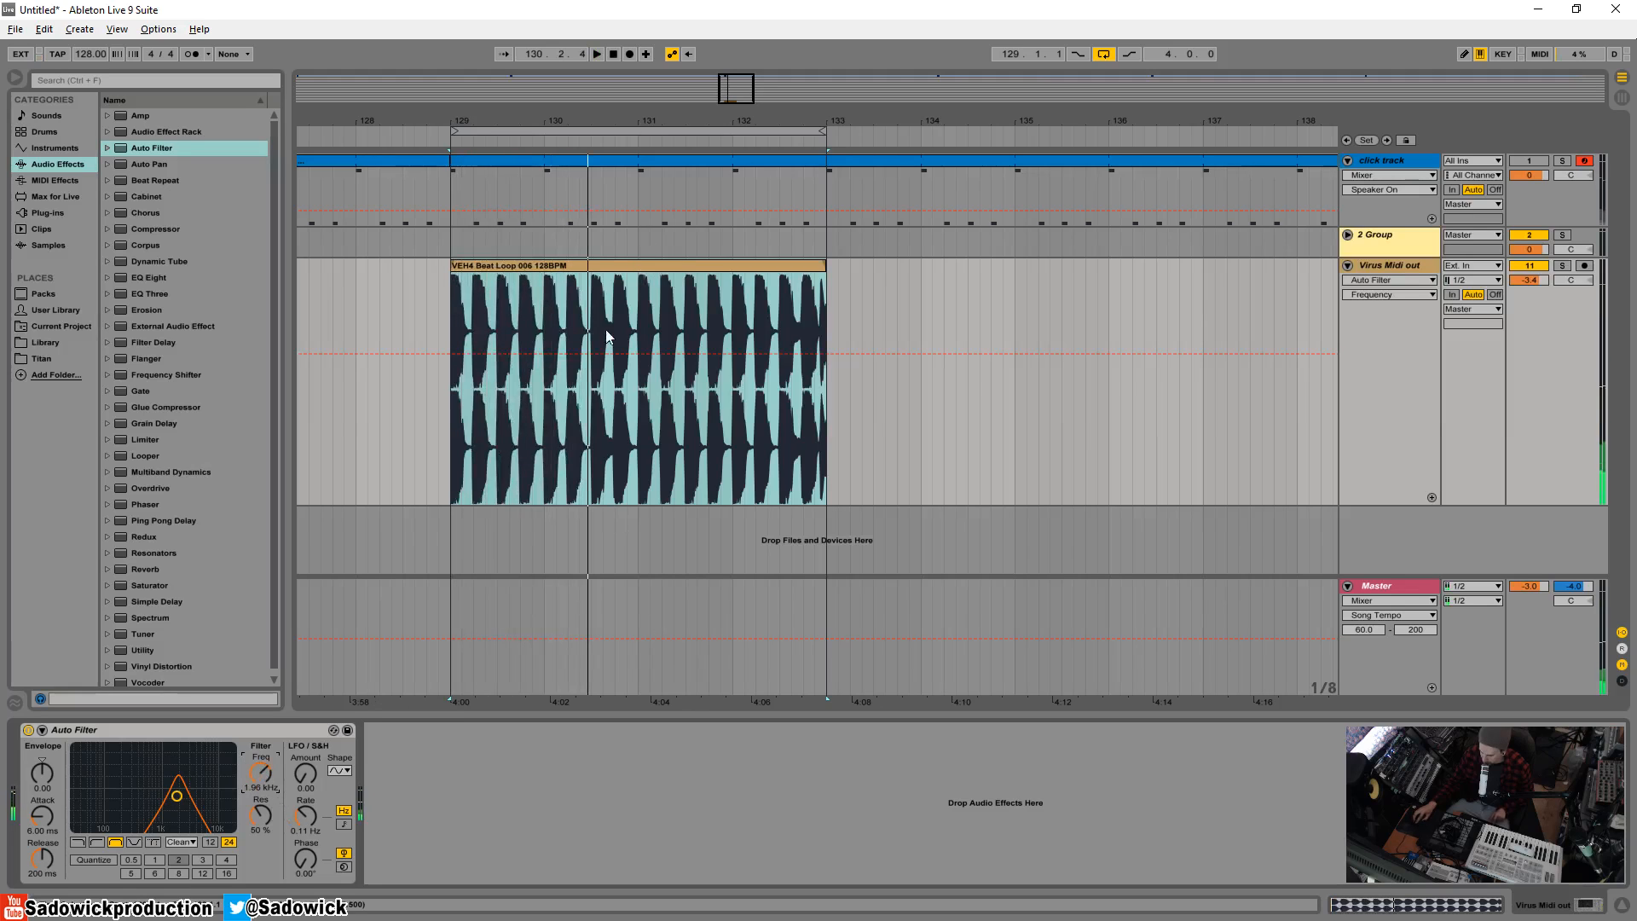
pyautogui.moveTo(793, 122); pyautogui.dragTo(483, 90)
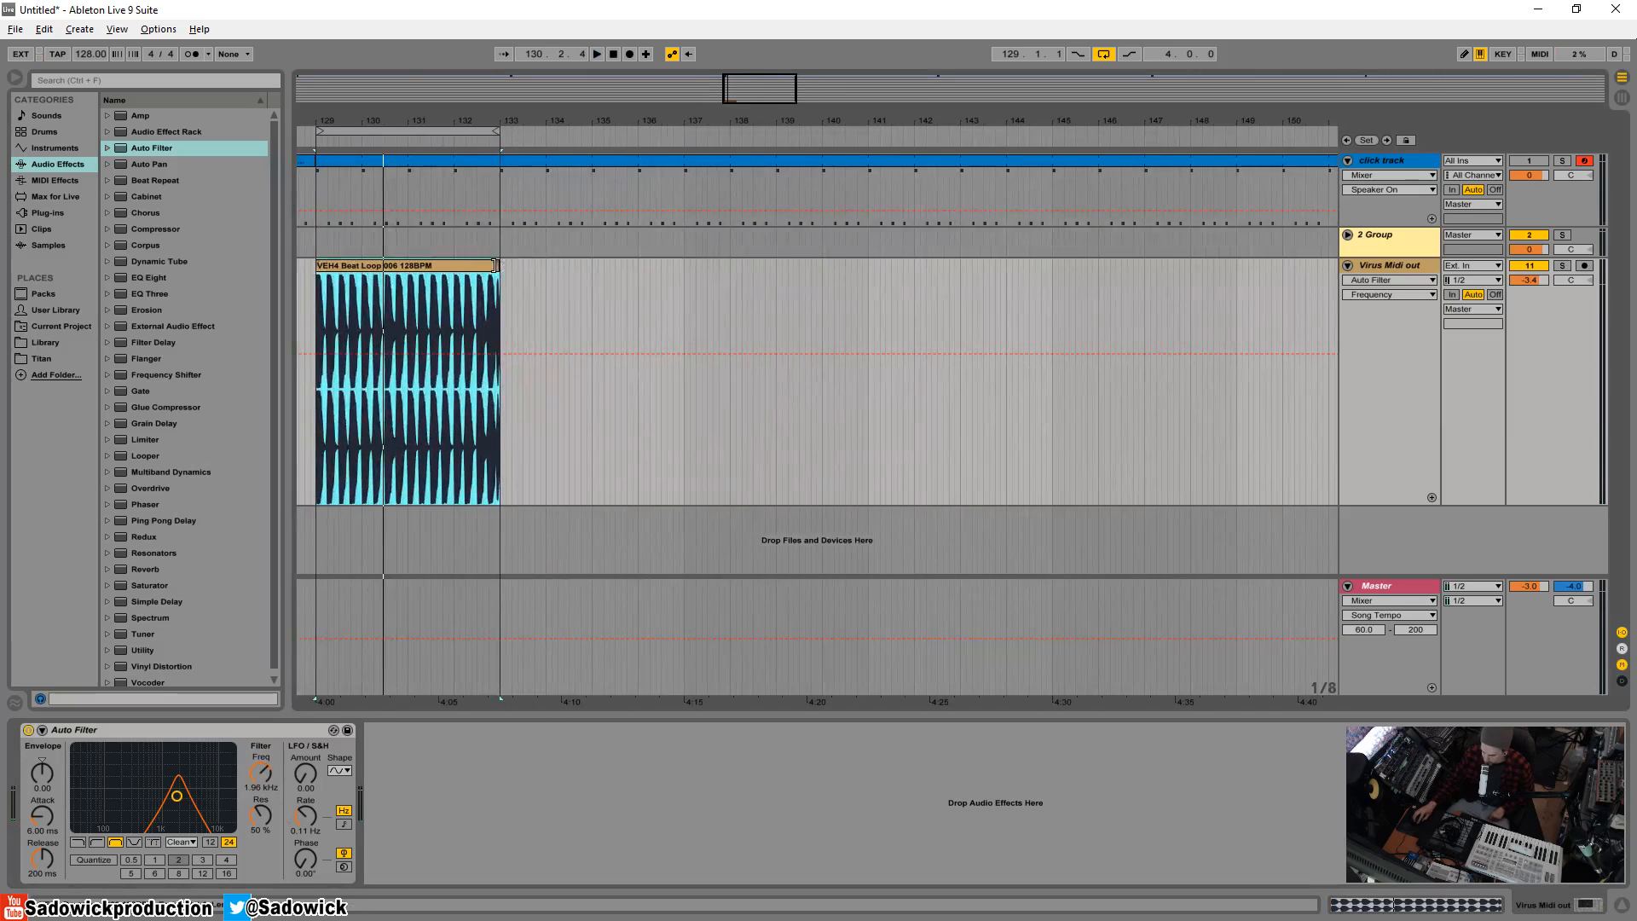
# Try extending the beat loop clip to about bar 183, and shorten it back to bar 133.
pyautogui.moveTo(494, 266); pyautogui.dragTo(1634, 350)
pyautogui.moveTo(944, 120); pyautogui.dragTo(963, 69)
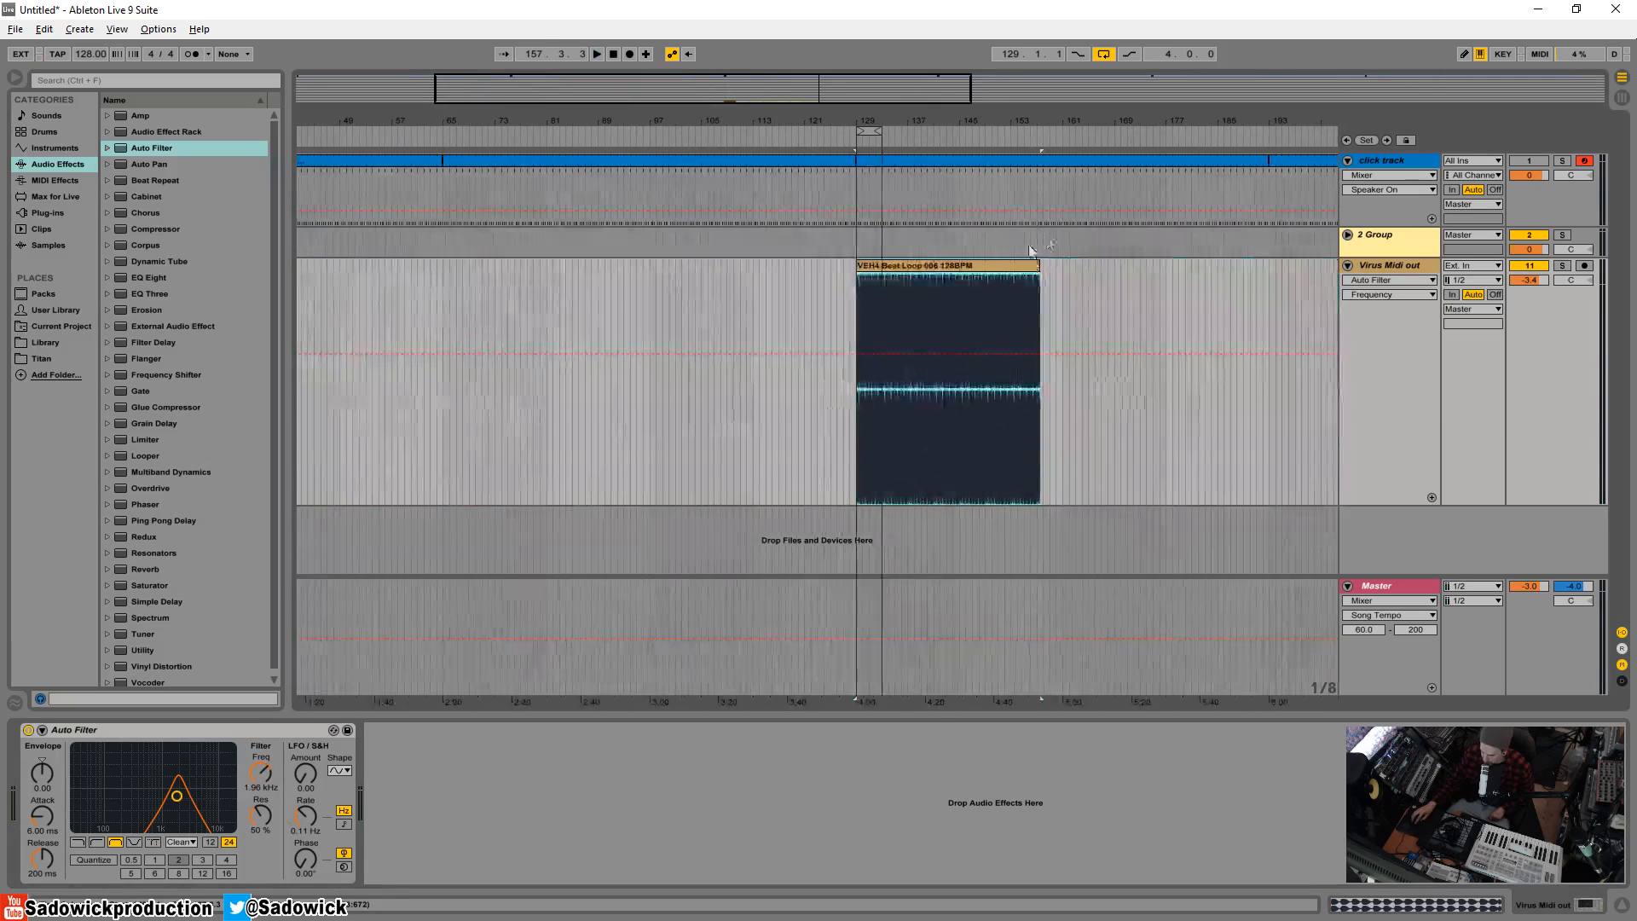
pyautogui.moveTo(1039, 265); pyautogui.dragTo(1211, 294)
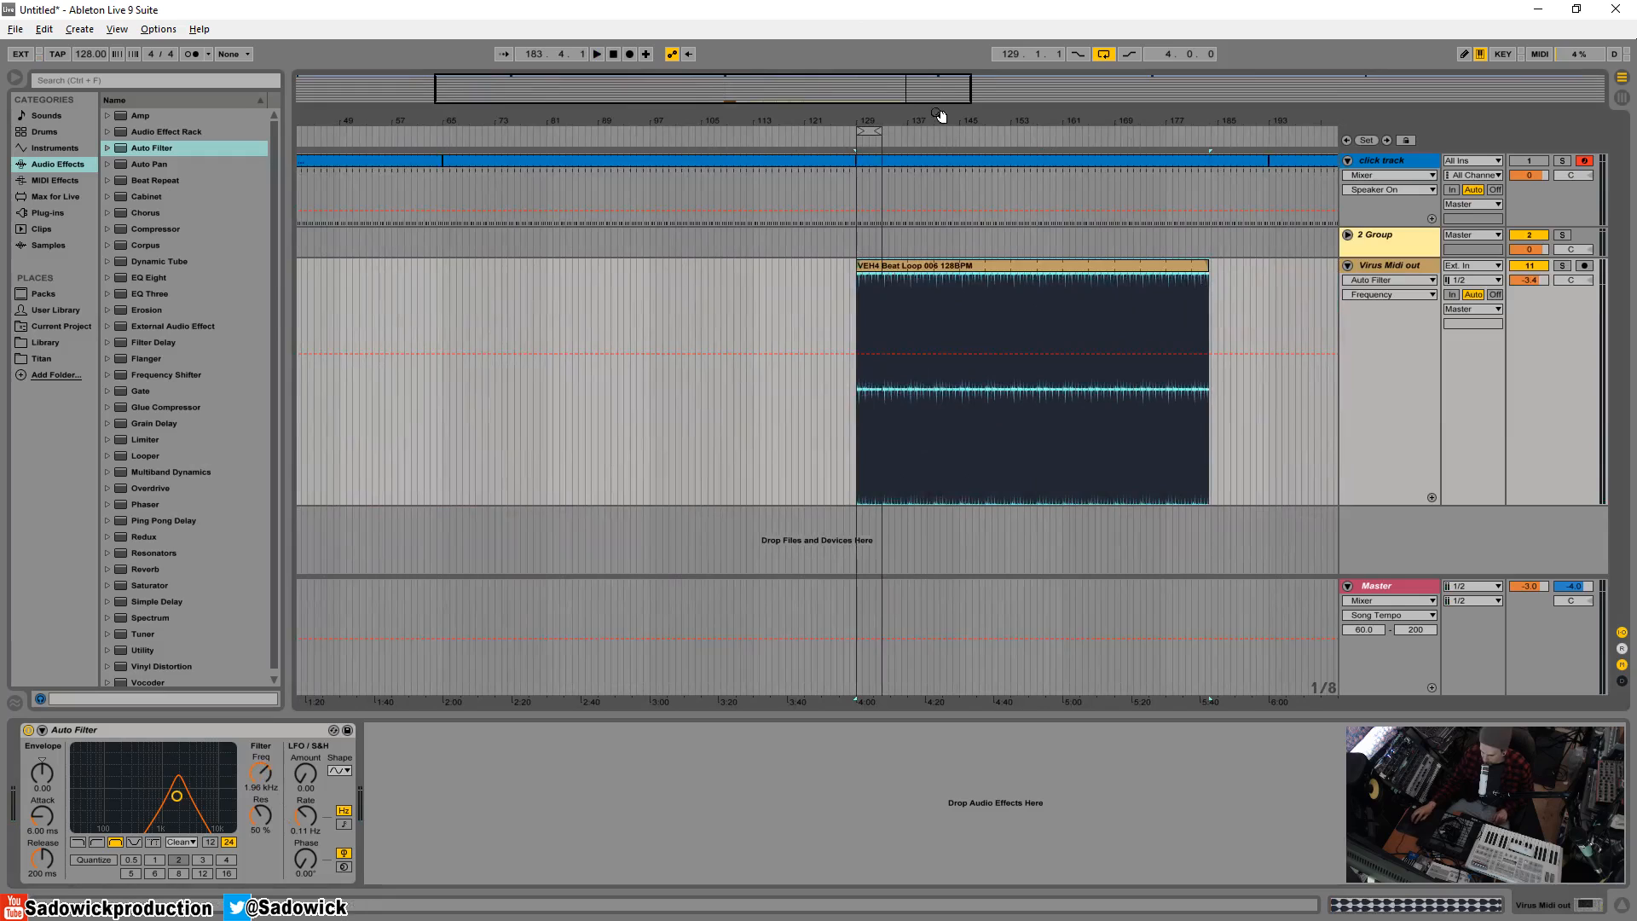
pyautogui.moveTo(938, 117); pyautogui.dragTo(672, 156)
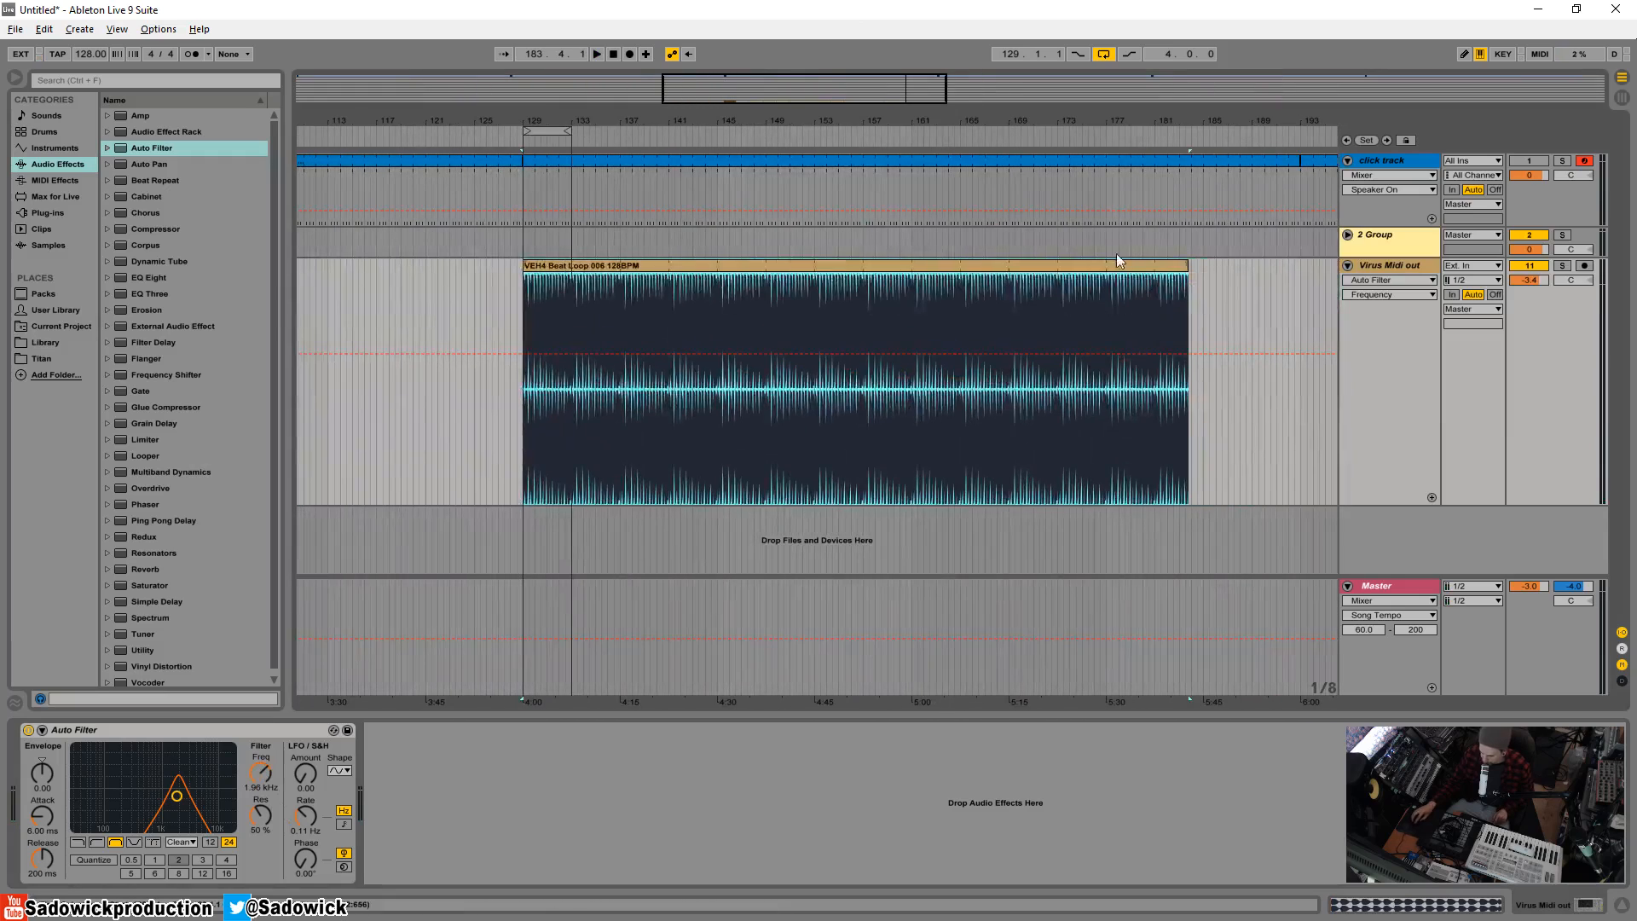
pyautogui.moveTo(1186, 266); pyautogui.dragTo(570, 265)
pyautogui.moveTo(542, 99); pyautogui.dragTo(612, 267)
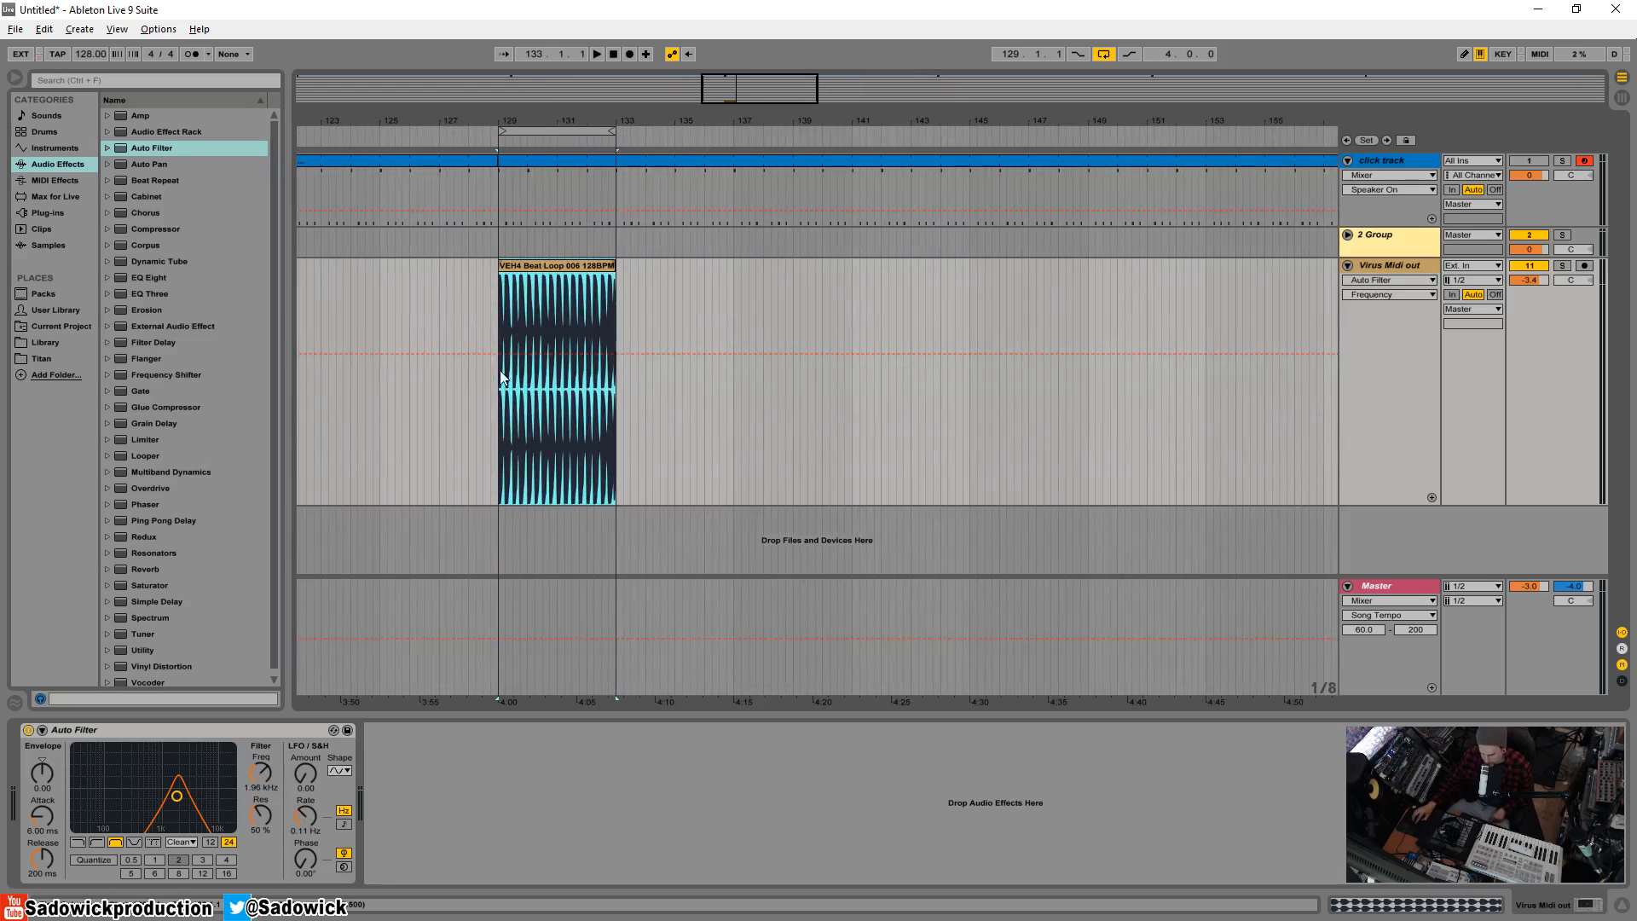
# Check the clip's frequency modulation envelope, and lower the track's Auto Filter frequency to 647 Hz in the arrangement.
pyautogui.doubleClick(554, 266)
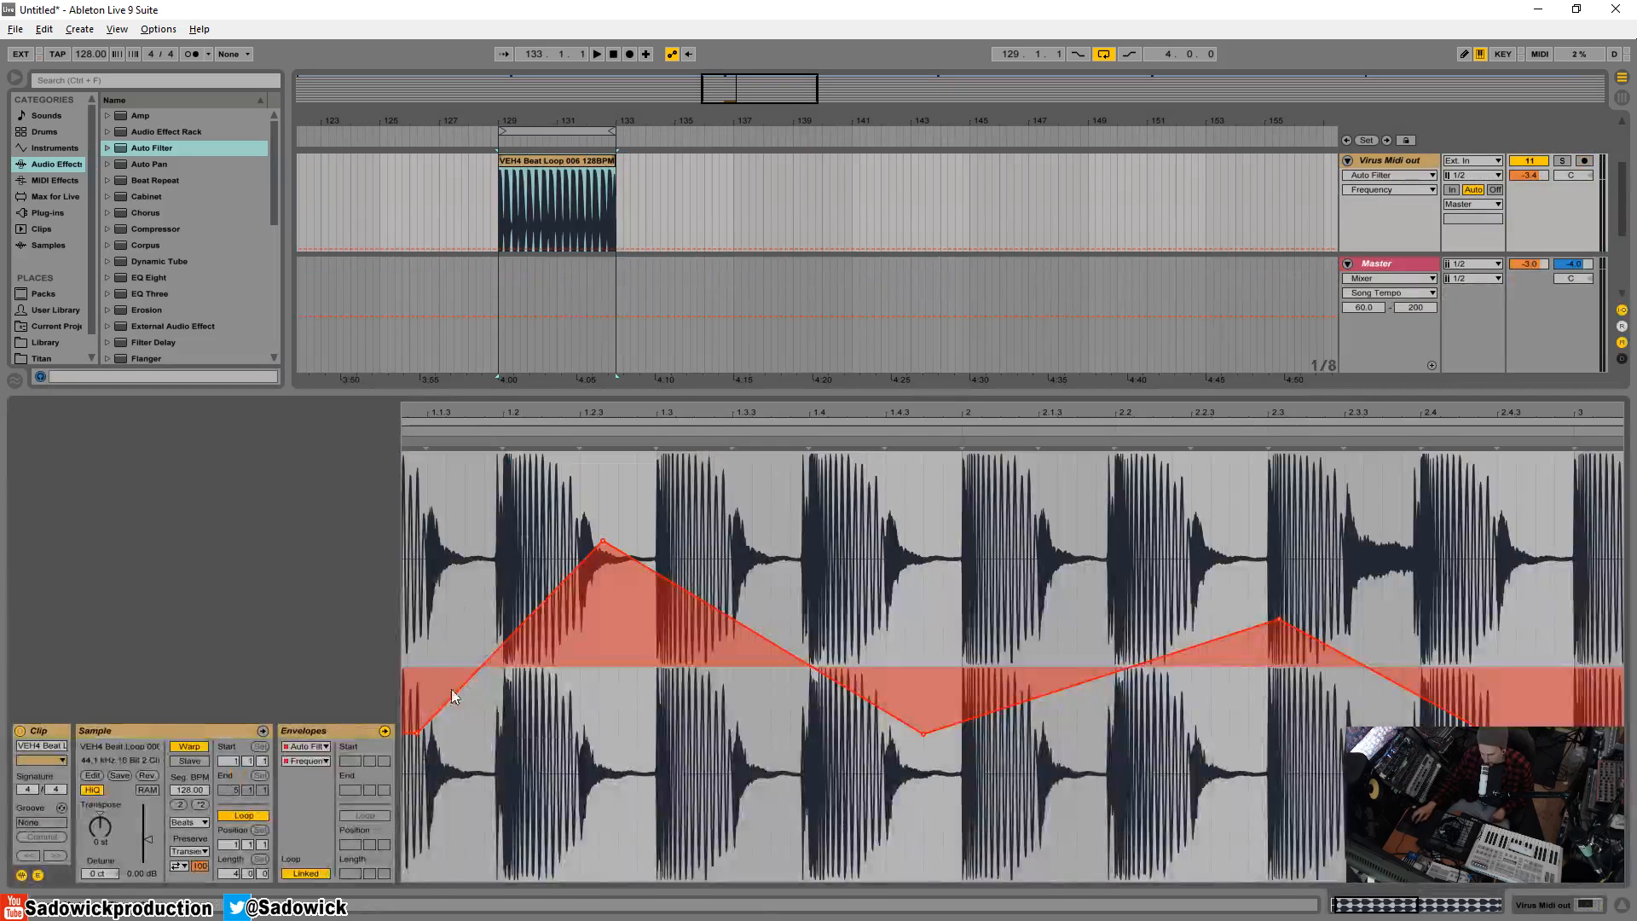
pyautogui.click(1574, 908)
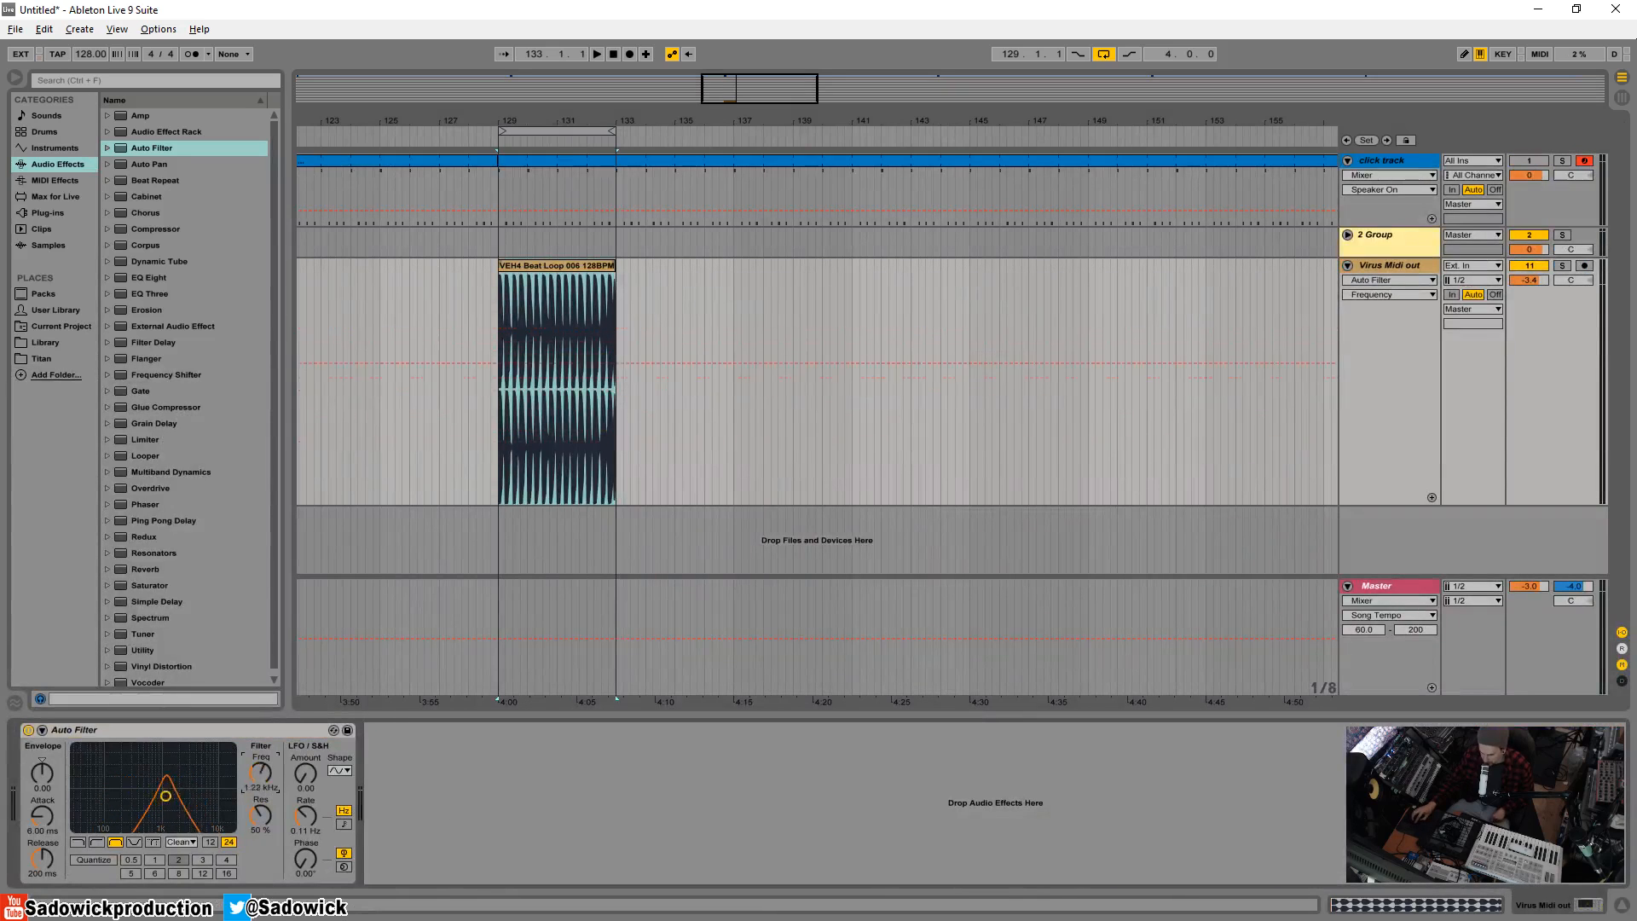
pyautogui.moveTo(544, 363); pyautogui.dragTo(503, 390)
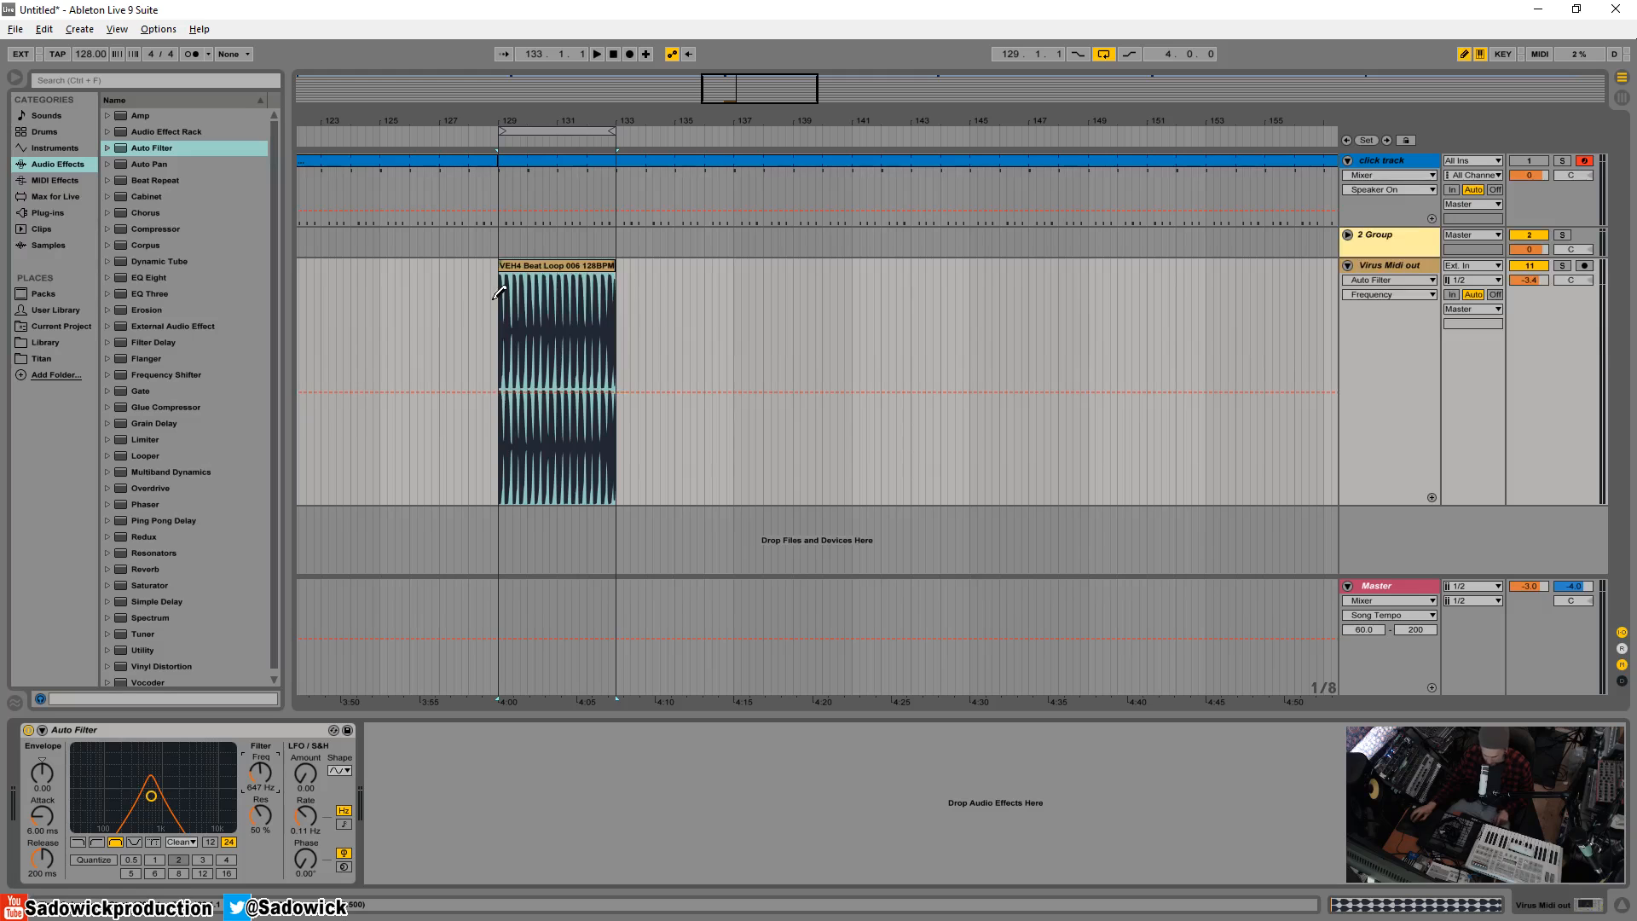
pyautogui.hotkey('ctrl', 'b')
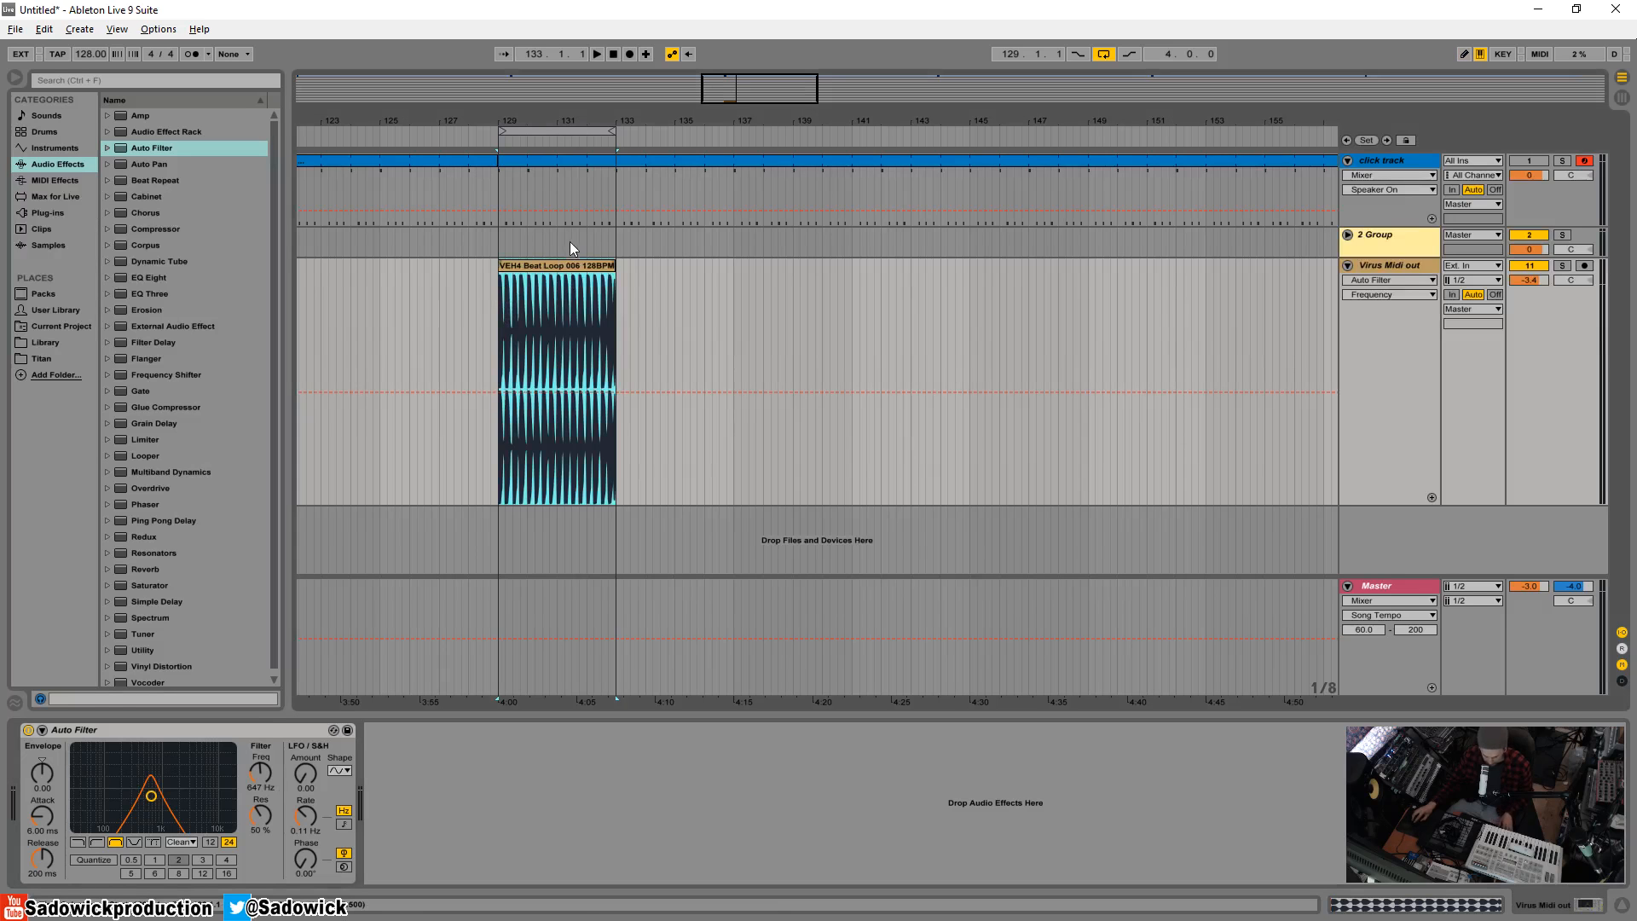
# Extend the beat loop clip to about bar 167 and draw stepped frequency automation across it on the Narrow adaptive grid.
pyautogui.moveTo(615, 266); pyautogui.dragTo(1635, 273)
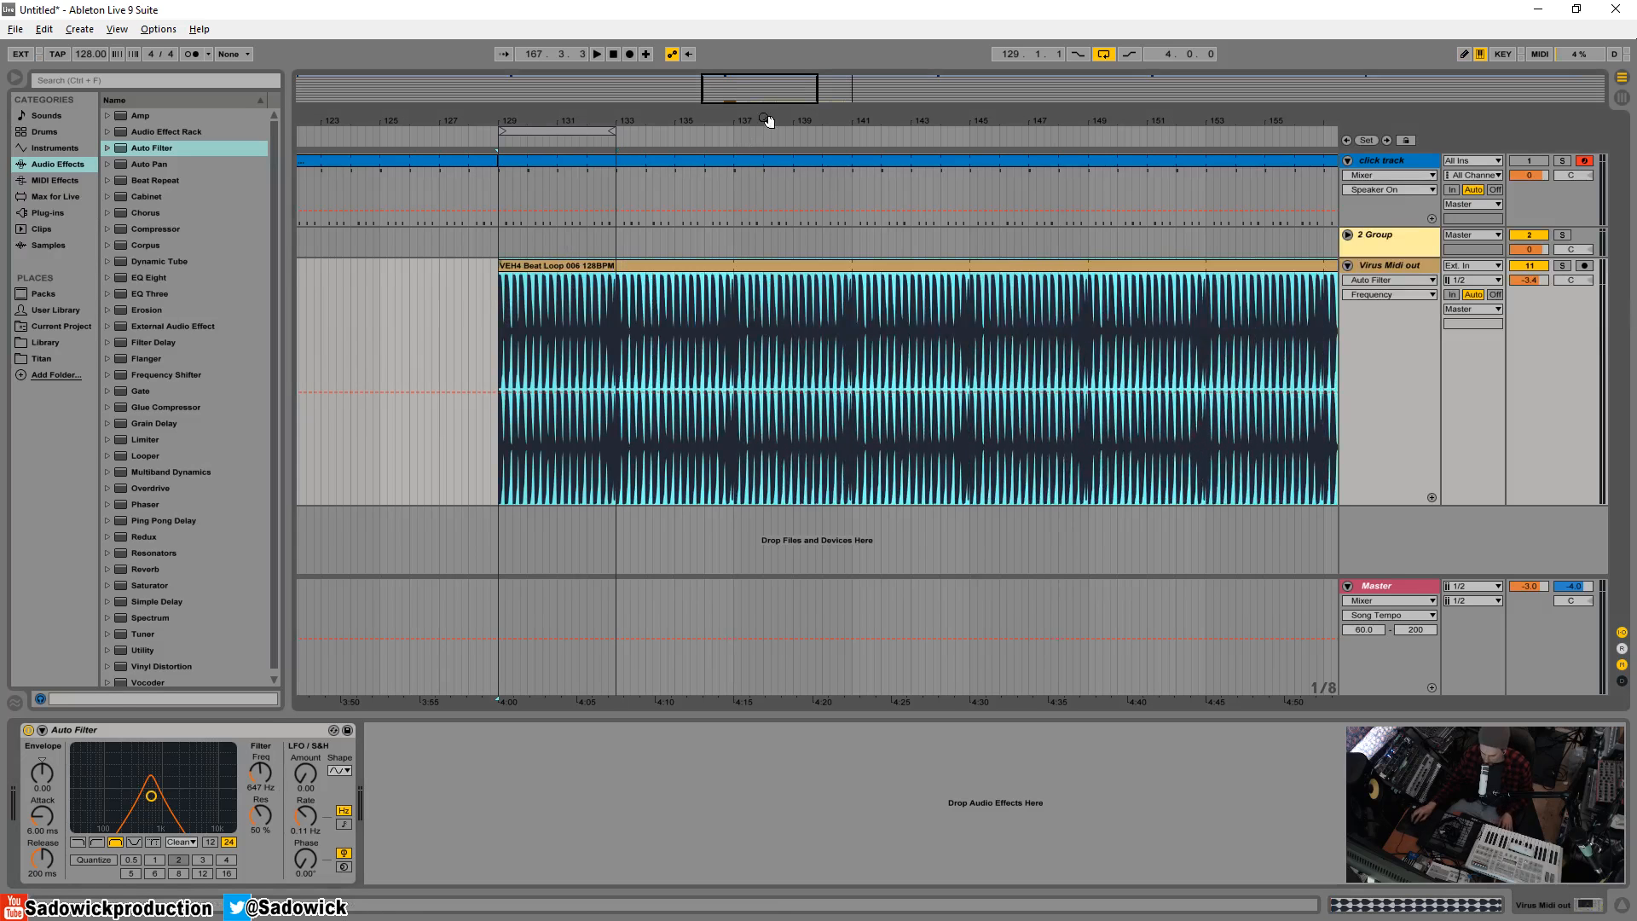
pyautogui.moveTo(766, 119); pyautogui.dragTo(509, 122)
pyautogui.rightClick(773, 298)
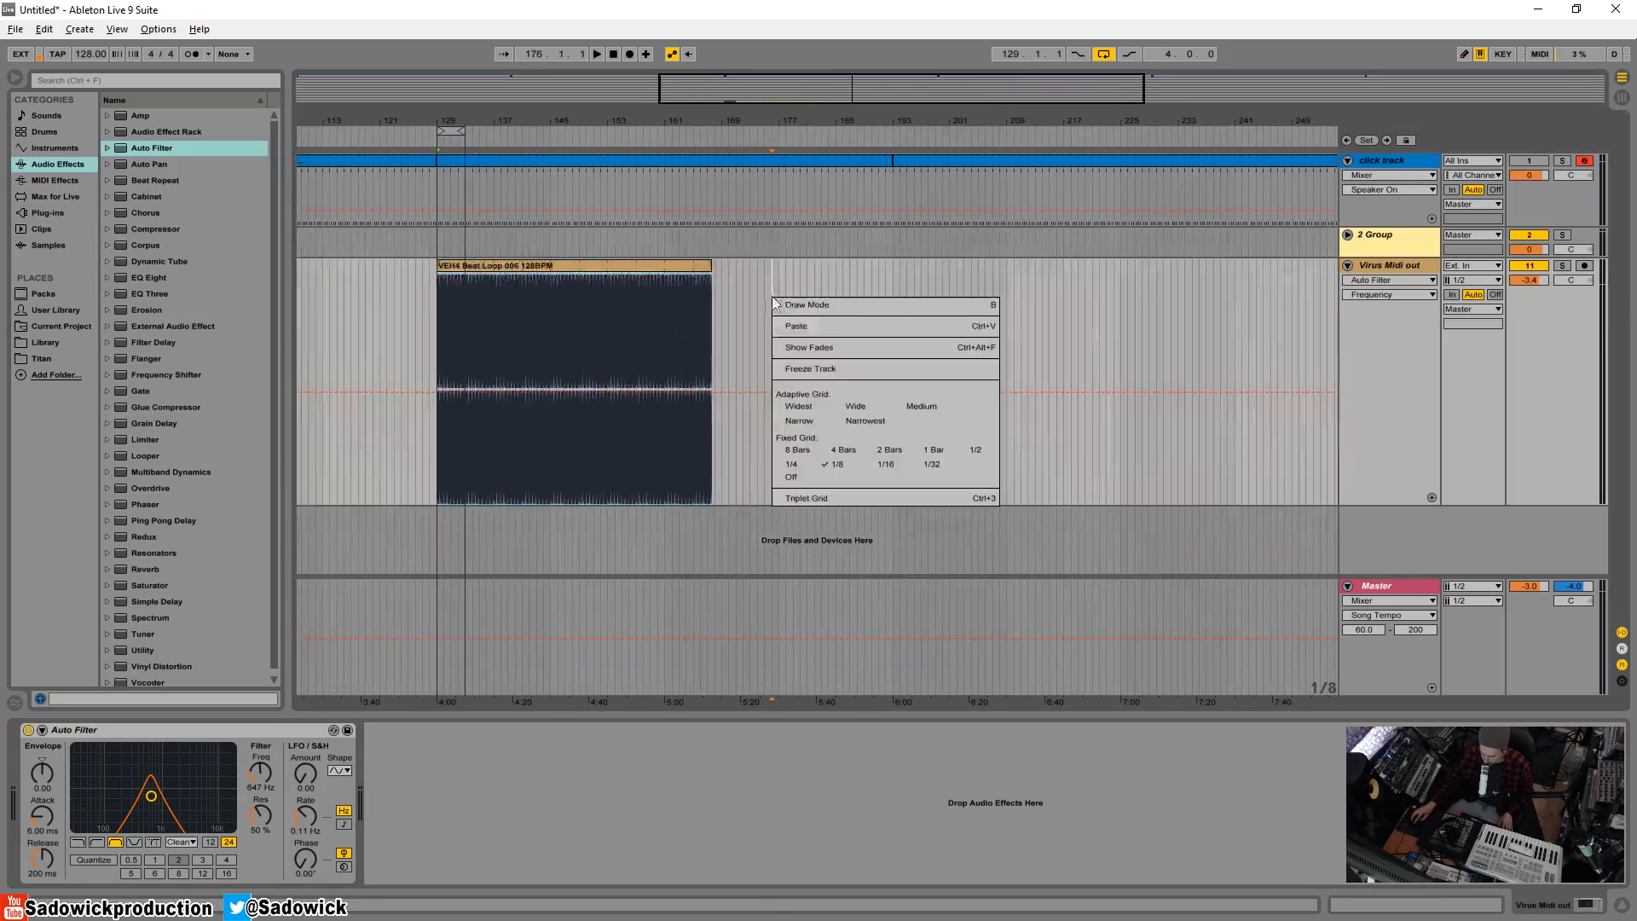
pyautogui.click(799, 420)
pyautogui.press('b')
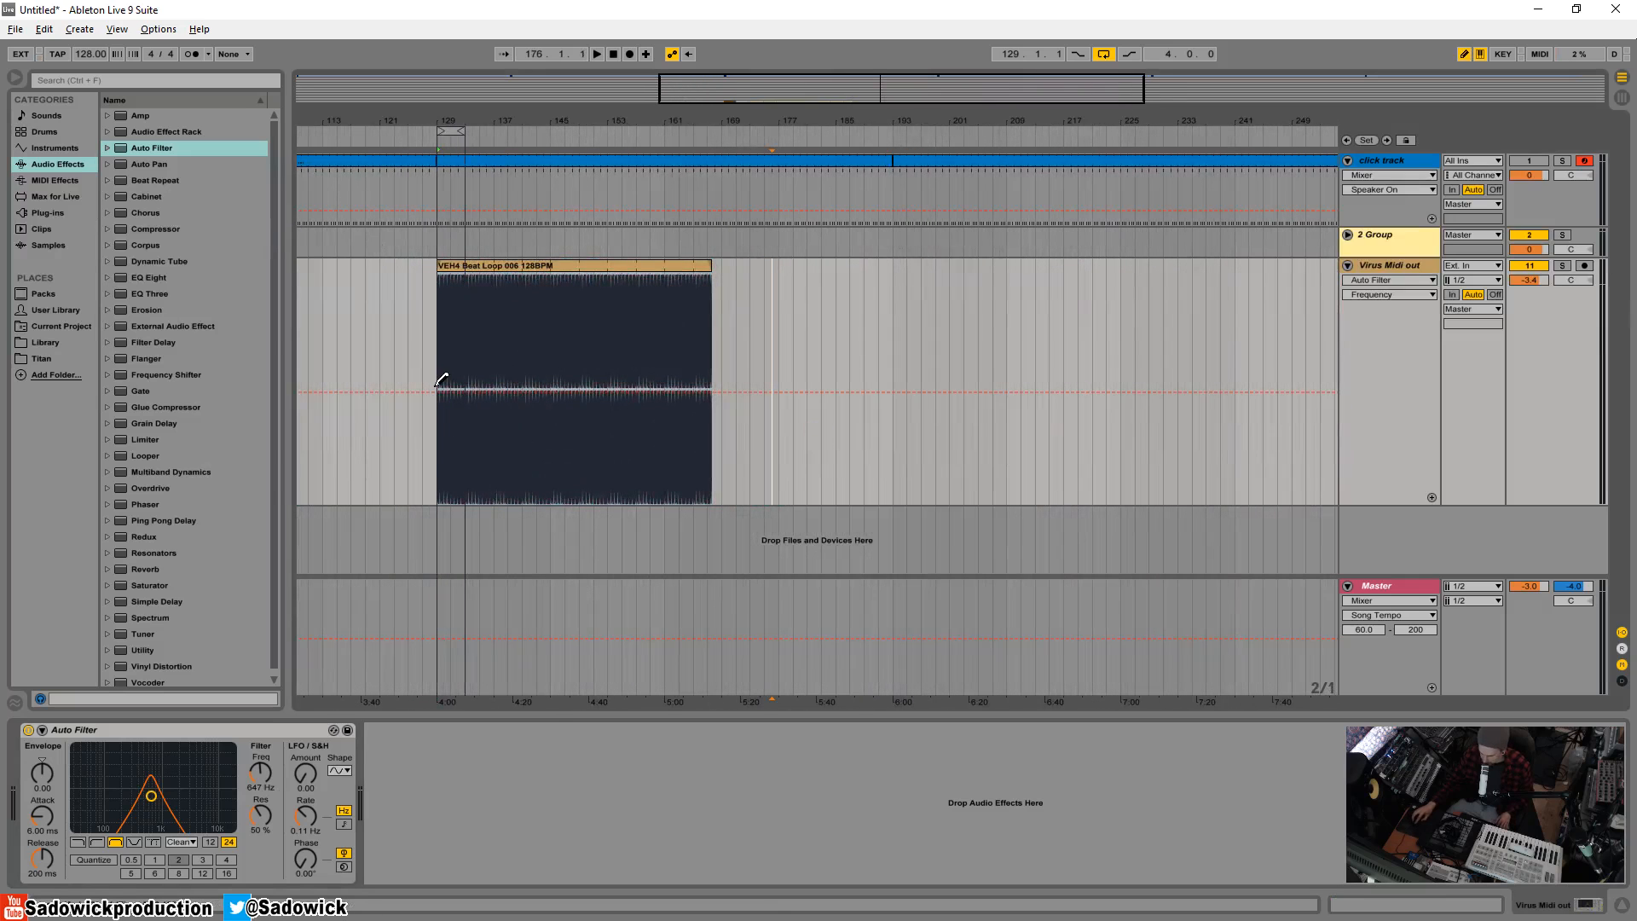
pyautogui.moveTo(442, 380)
pyautogui.mouseDown()
pyautogui.moveTo(550, 410)
pyautogui.moveTo(569, 468)
pyautogui.moveTo(574, 366)
pyautogui.moveTo(612, 407)
pyautogui.moveTo(515, 362)
pyautogui.moveTo(448, 388)
pyautogui.moveTo(681, 377)
pyautogui.moveTo(680, 361)
pyautogui.moveTo(460, 355)
pyautogui.moveTo(590, 351)
pyautogui.moveTo(714, 385)
pyautogui.mouseUp()
# Show the extended clip's frequency modulation envelope and return to the Auto Filter device.
pyautogui.doubleClick(529, 263)
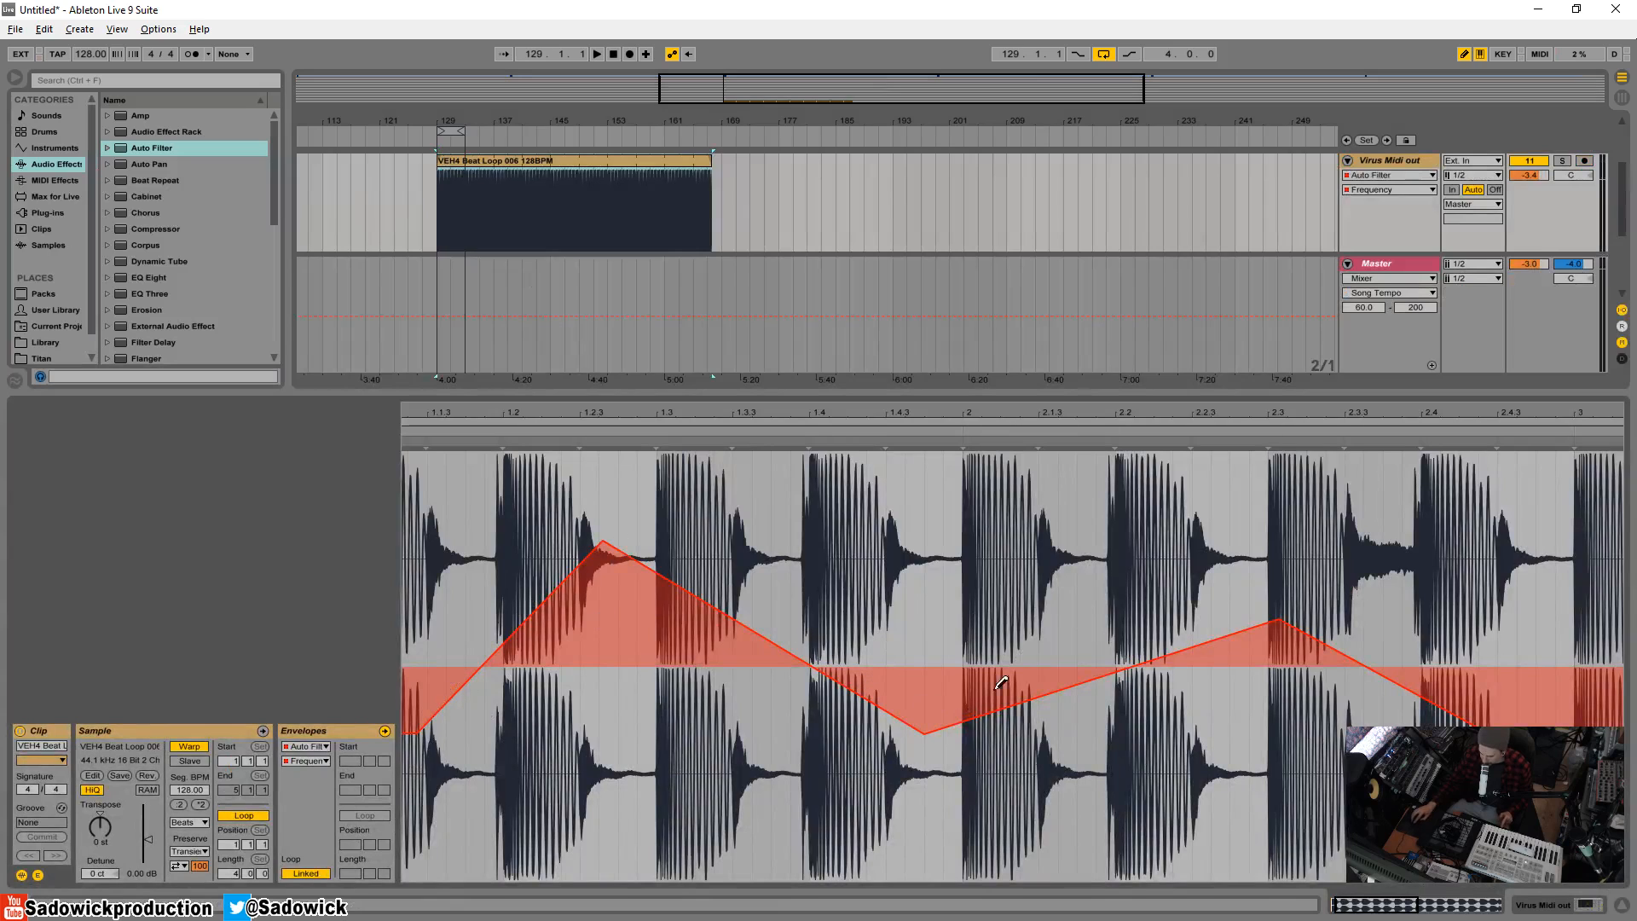
pyautogui.click(1588, 904)
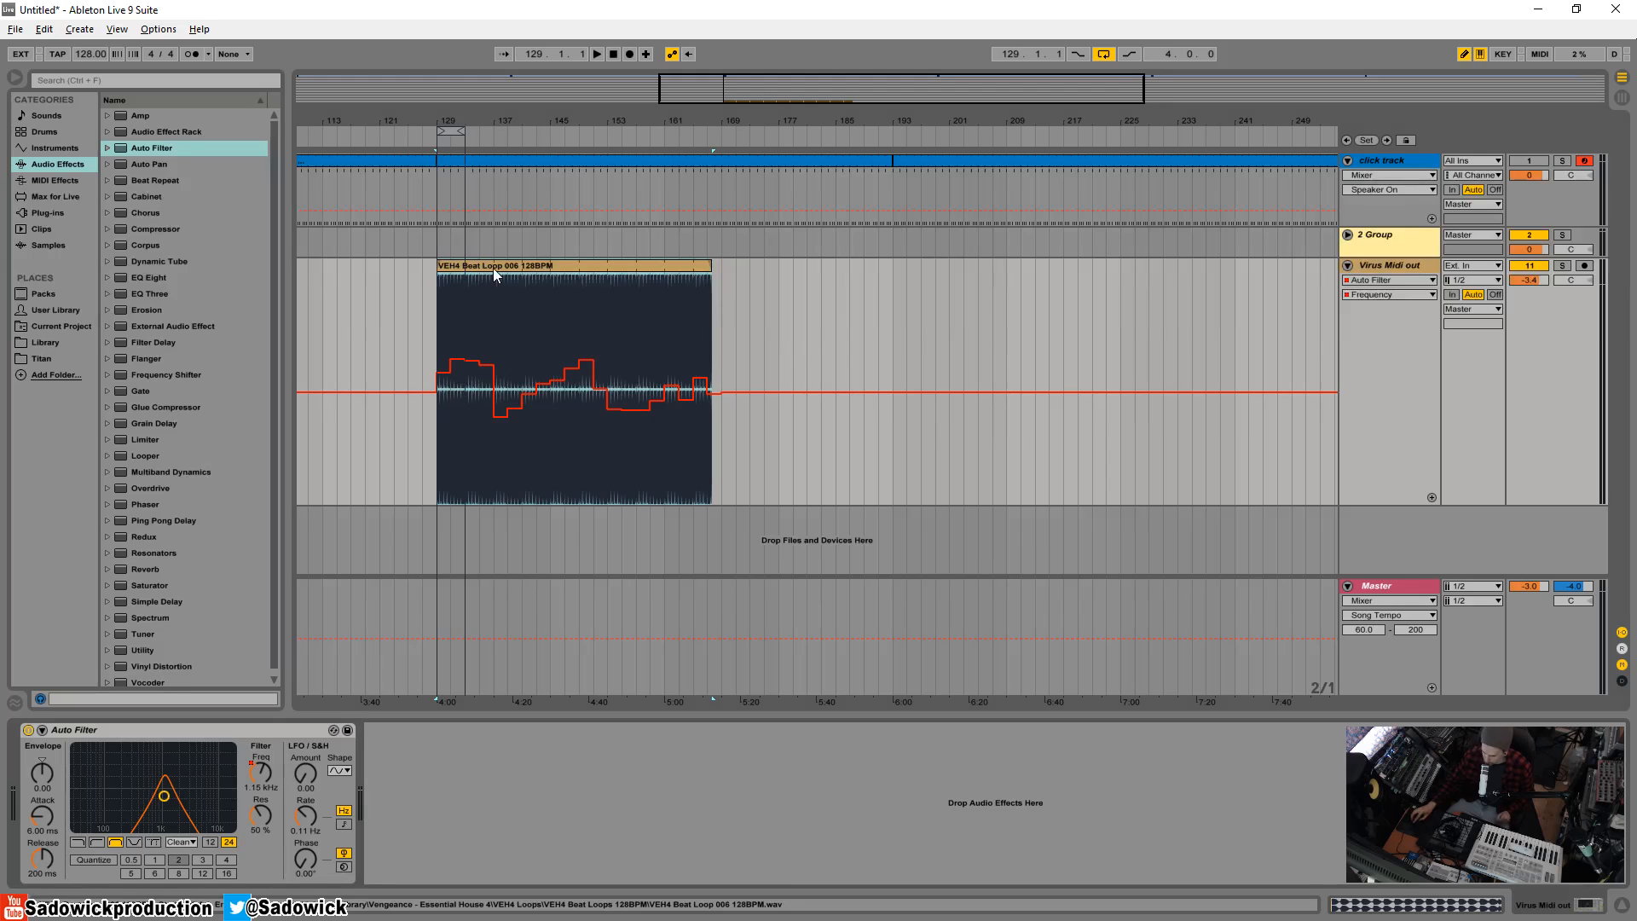
# Lengthen the arrangement loop to 32 bars from bar 129, and audition the drawn automation combined with the clip modulation.
pyautogui.moveTo(465, 131); pyautogui.dragTo(663, 131)
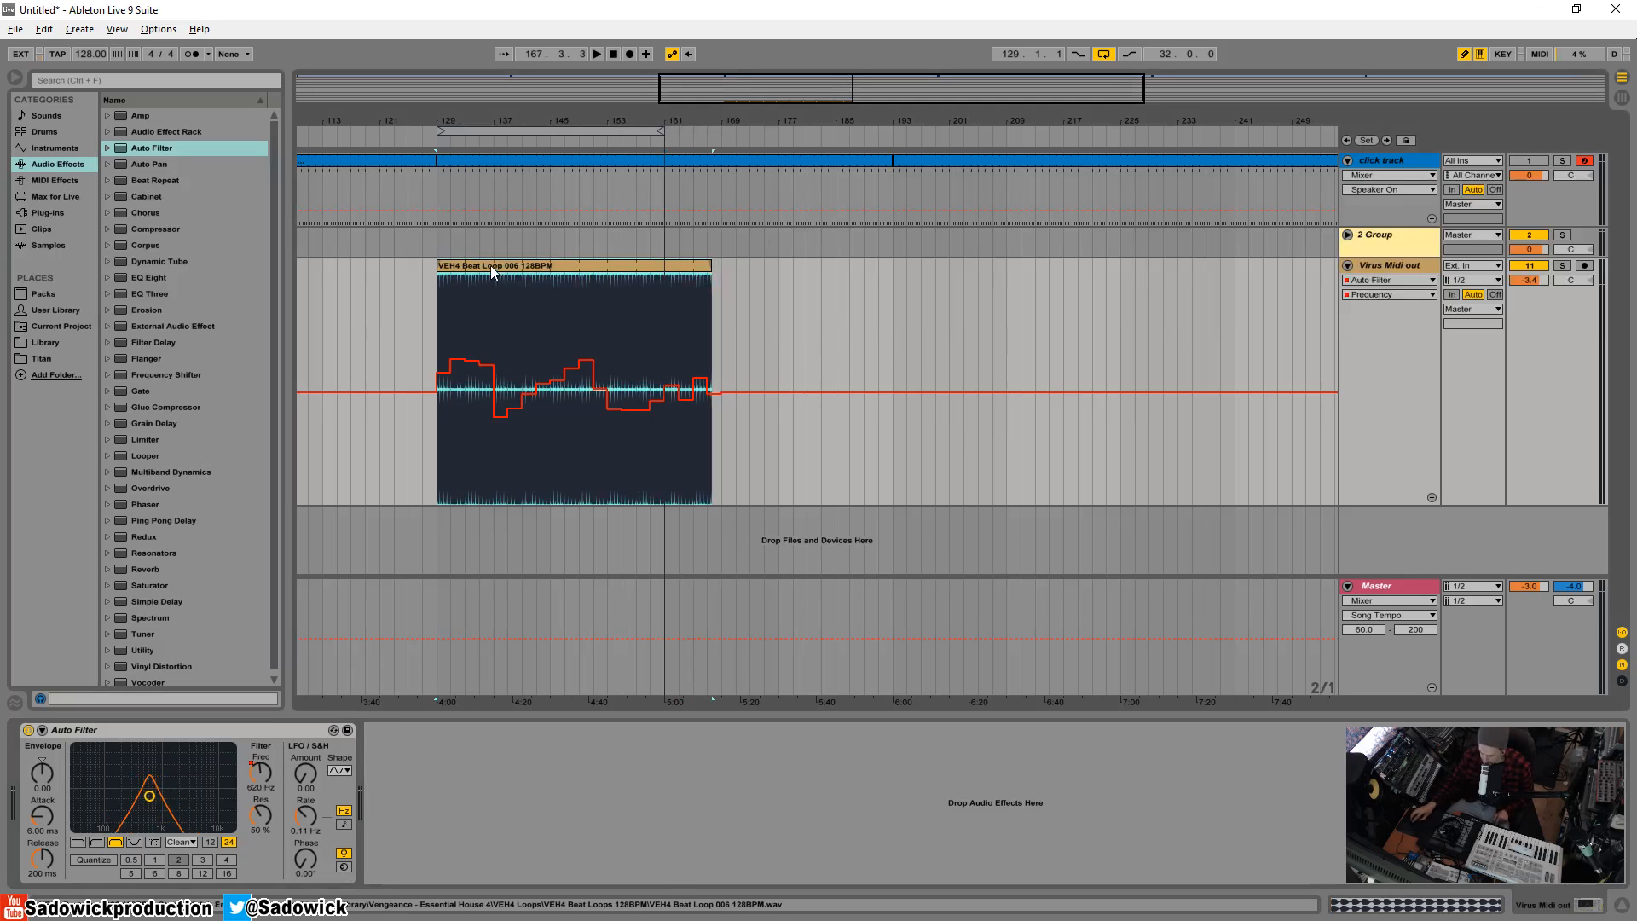
pyautogui.press('space')
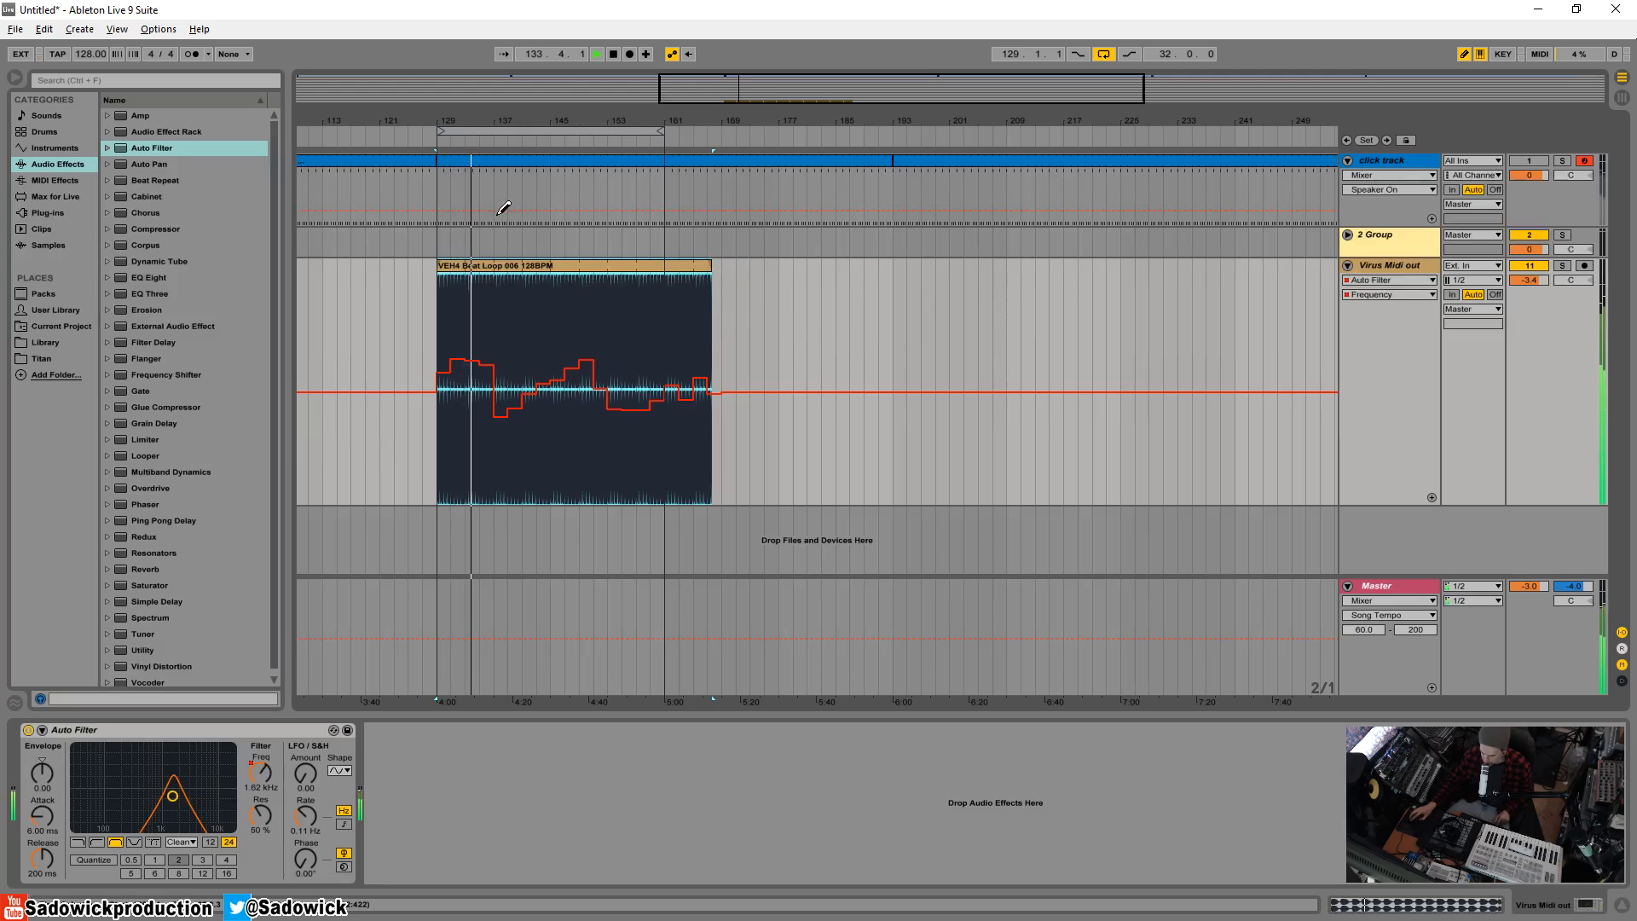
pyautogui.moveTo(458, 99); pyautogui.dragTo(495, 250)
pyautogui.press('space')
# Extend the clip's modulation envelope with breakpoints forming a peak near 3.2.3, a dip after 4, and a rise to the clip's end.
pyautogui.doubleClick(498, 266)
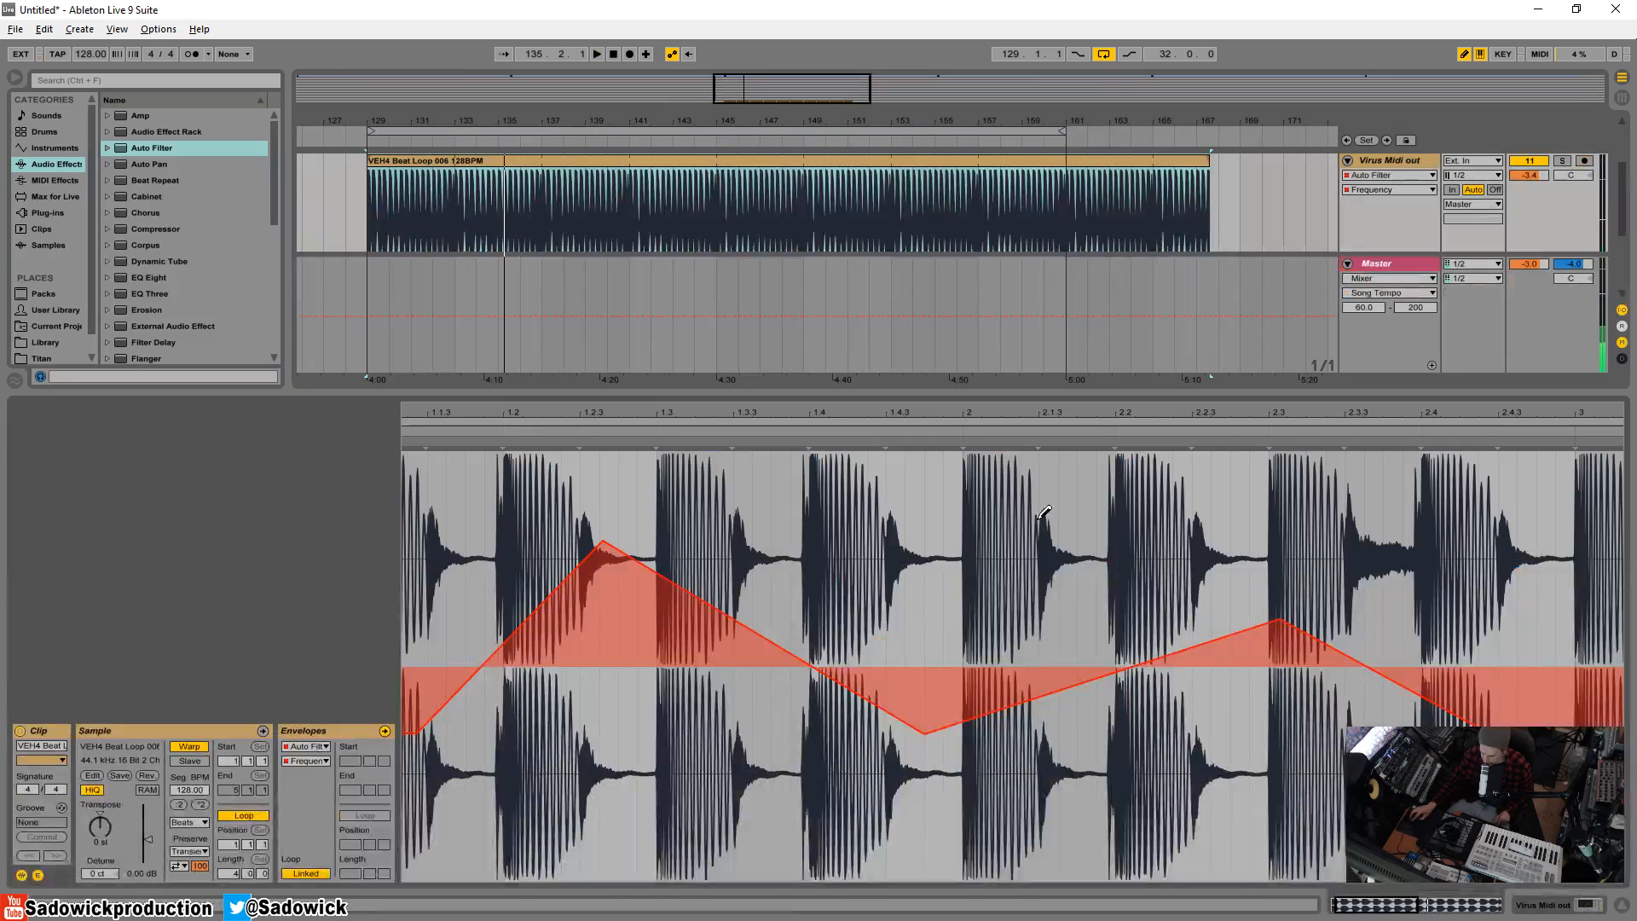
pyautogui.click(974, 420)
pyautogui.doubleClick(701, 417)
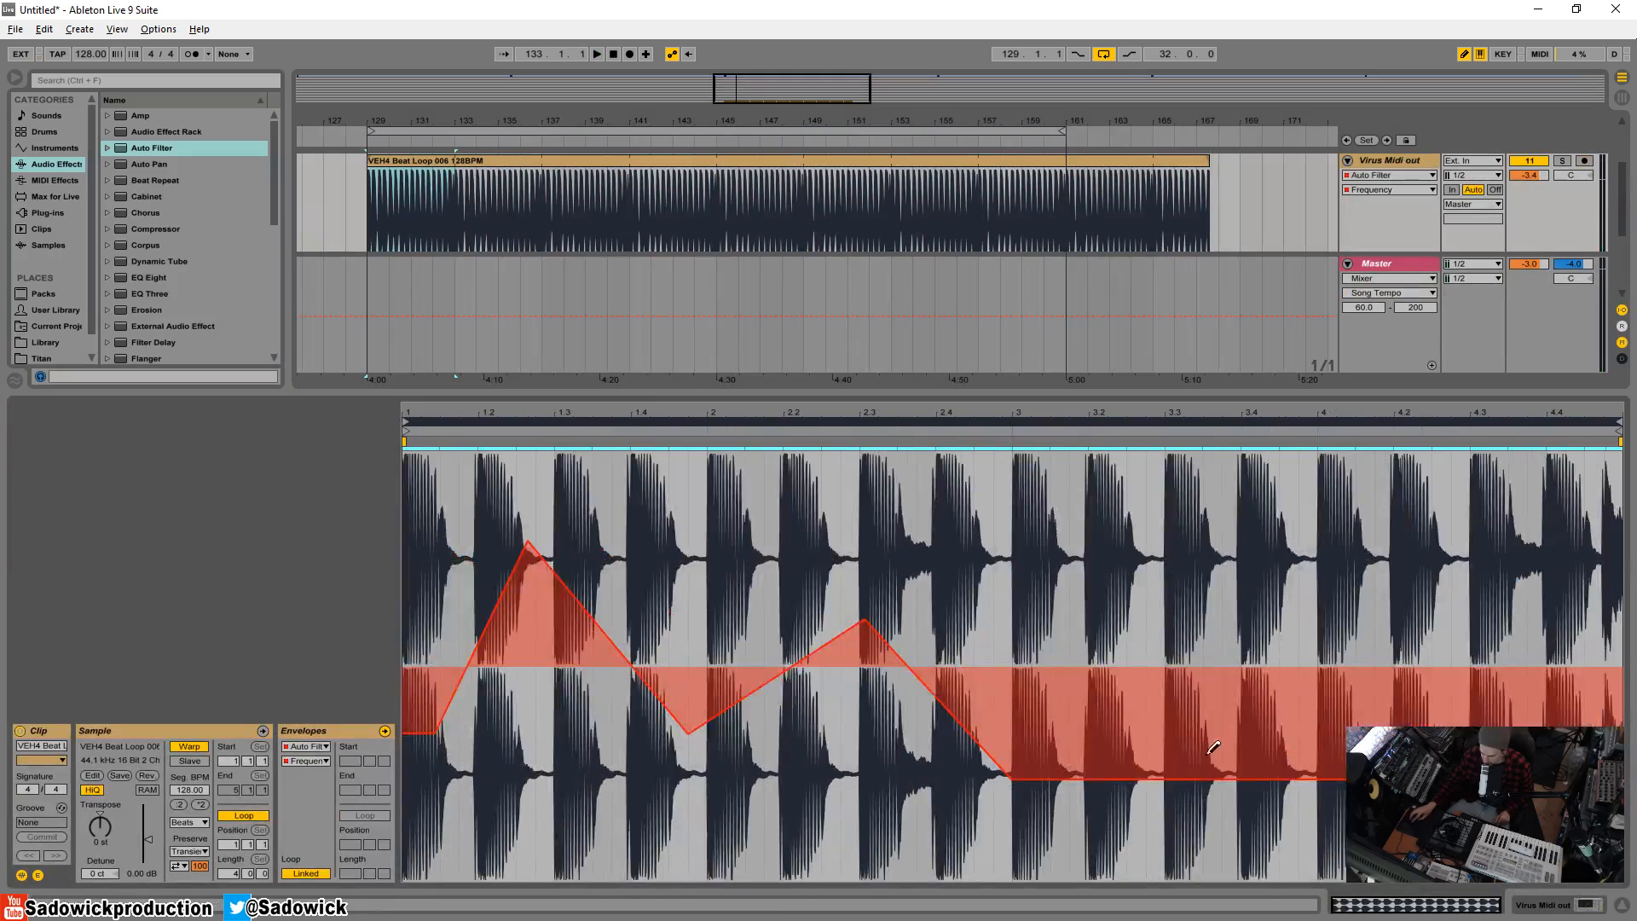
pyautogui.hotkey('ctrl', 'a')
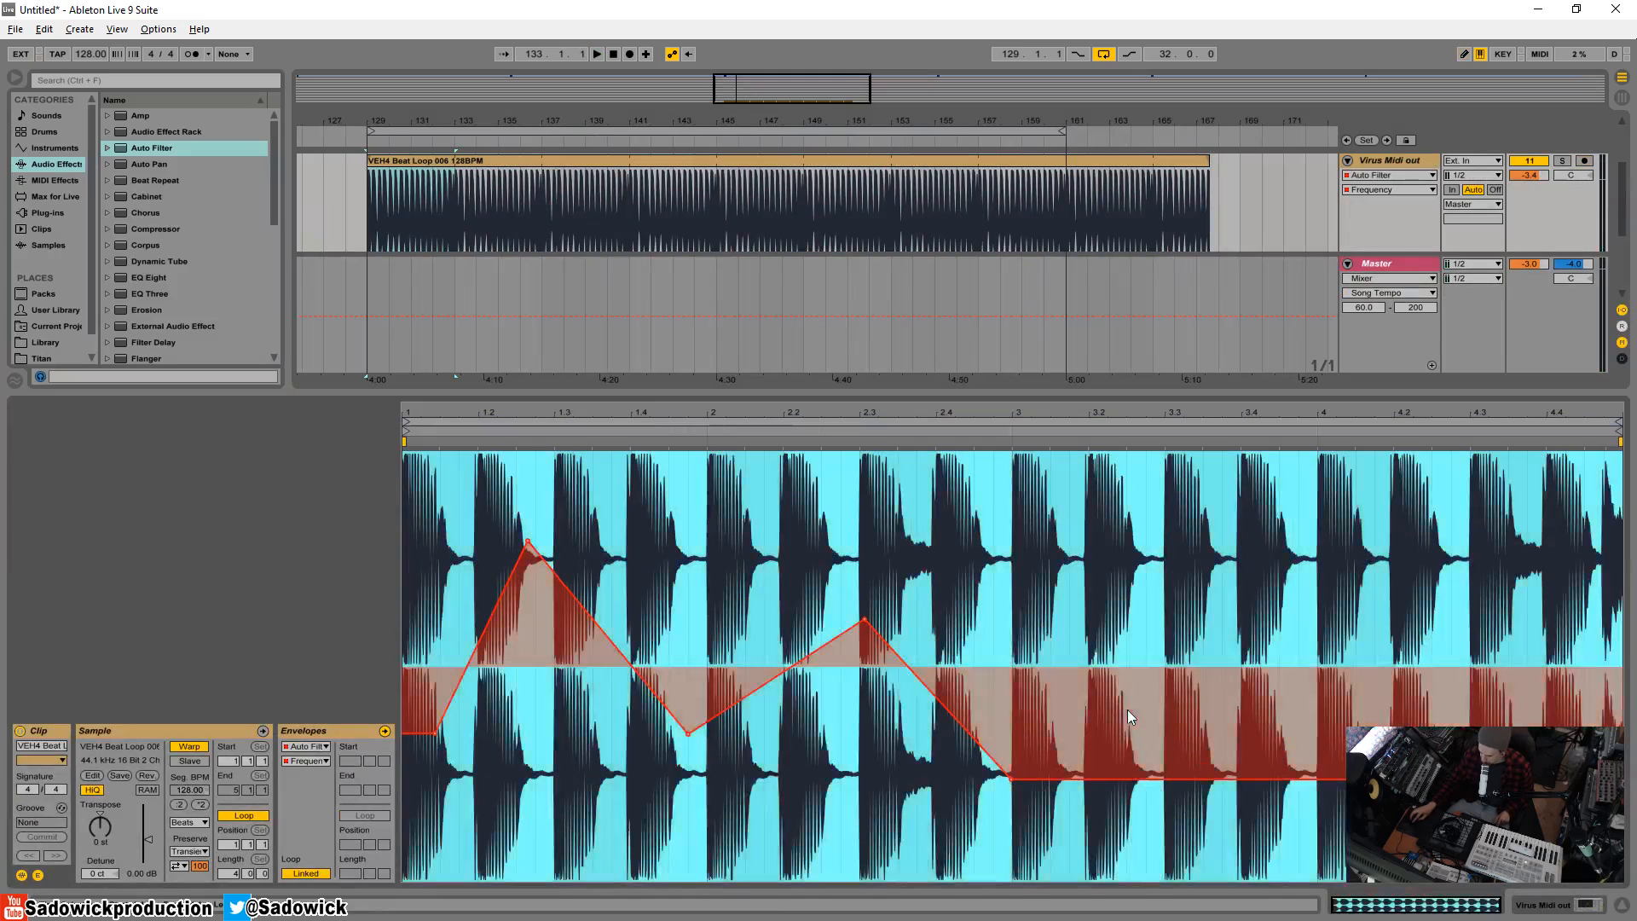
pyautogui.click(1129, 586)
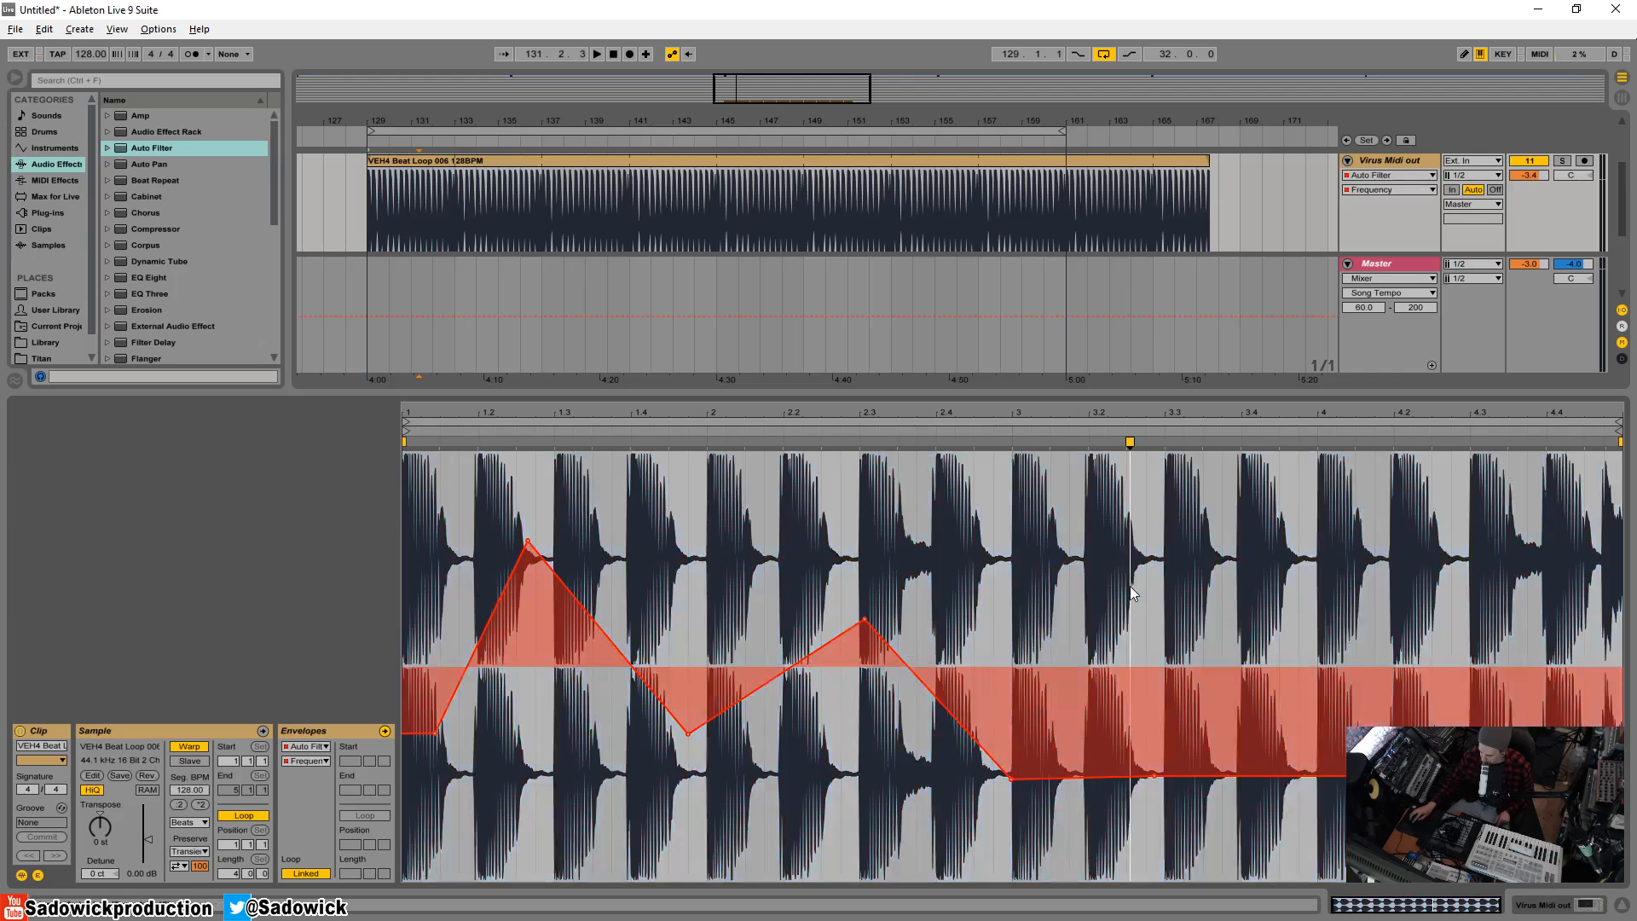
pyautogui.moveTo(1153, 774); pyautogui.dragTo(1129, 585)
pyautogui.moveTo(1341, 586); pyautogui.dragTo(1358, 755)
pyautogui.moveTo(1465, 782); pyautogui.dragTo(1626, 583)
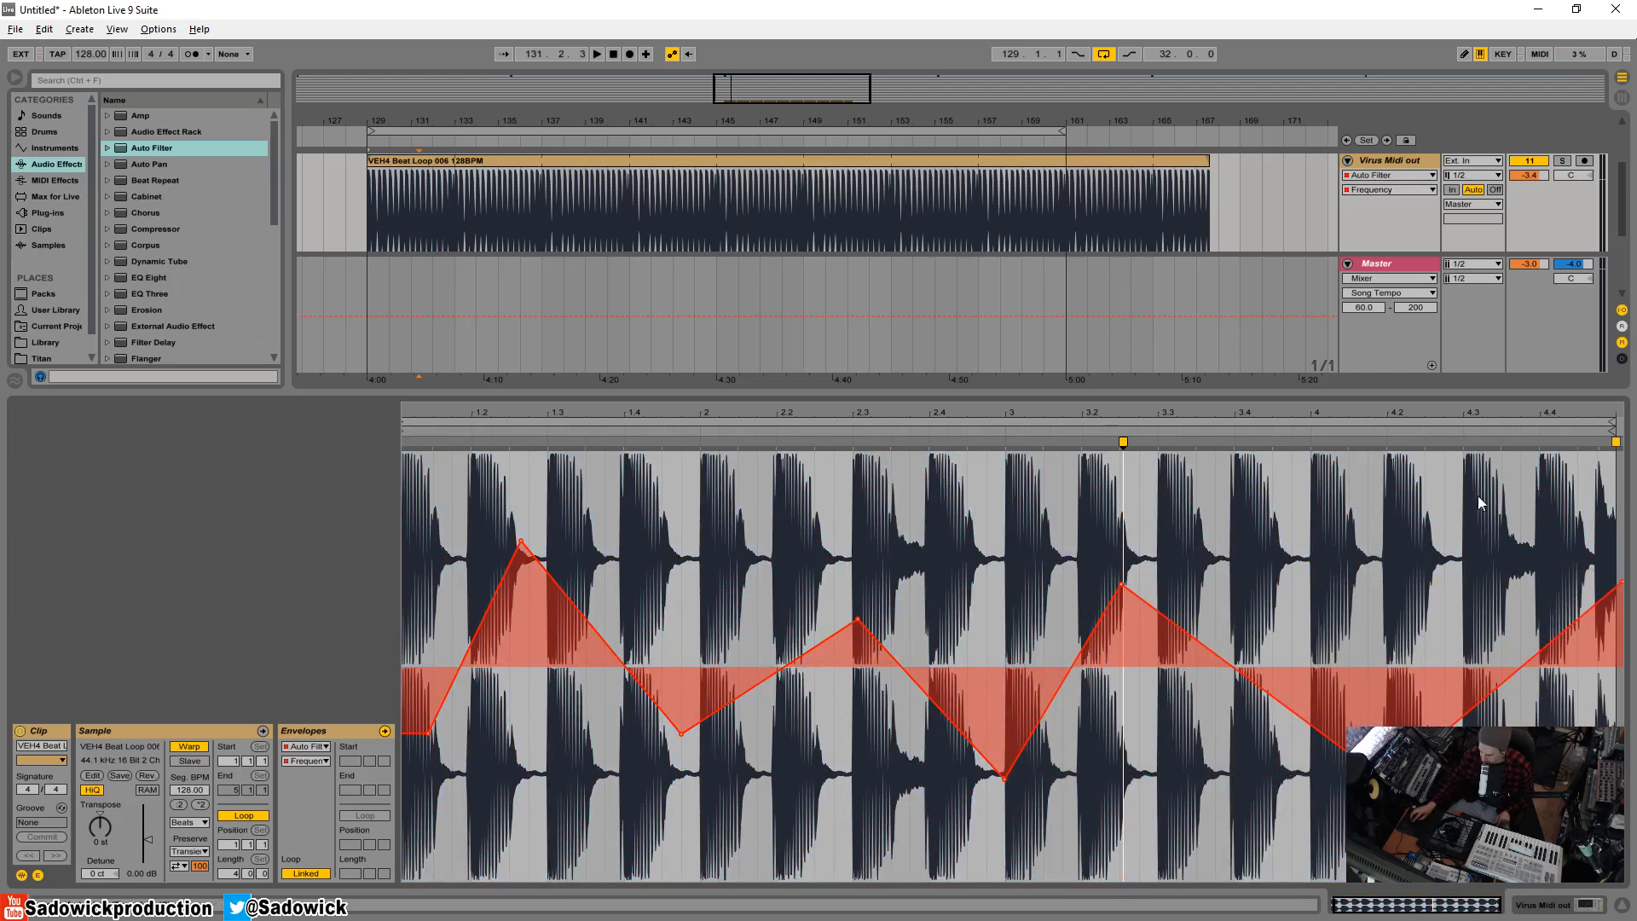
# Play the loop to audition the reshaped modulation, return to the Auto Filter device, and reduce the track's height.
pyautogui.press('space')
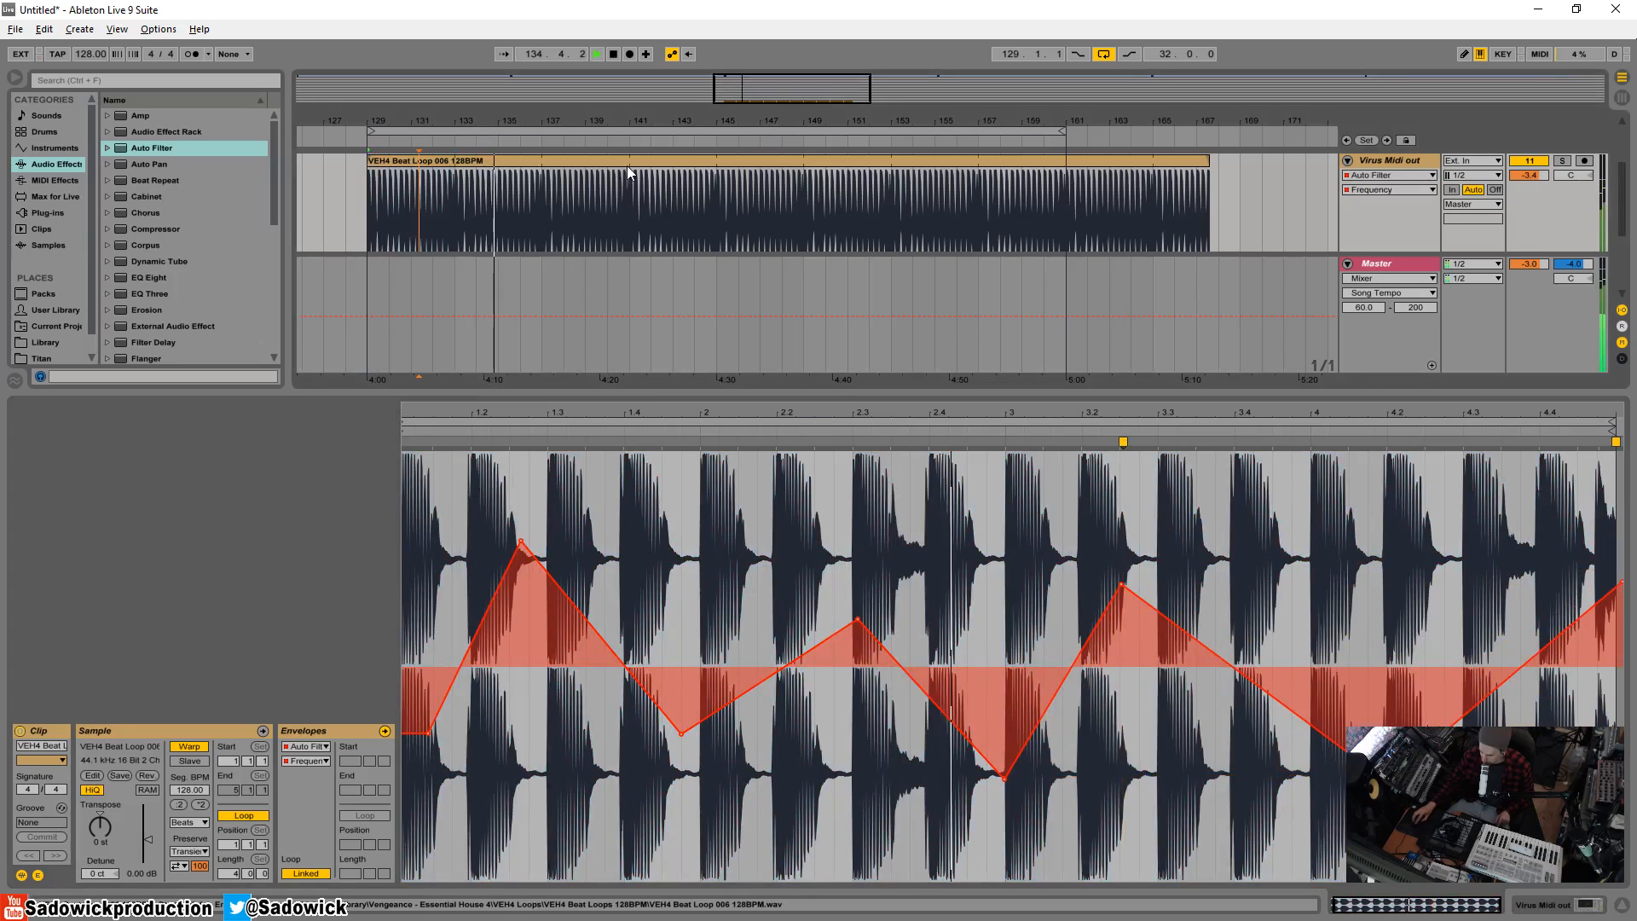
pyautogui.press('space')
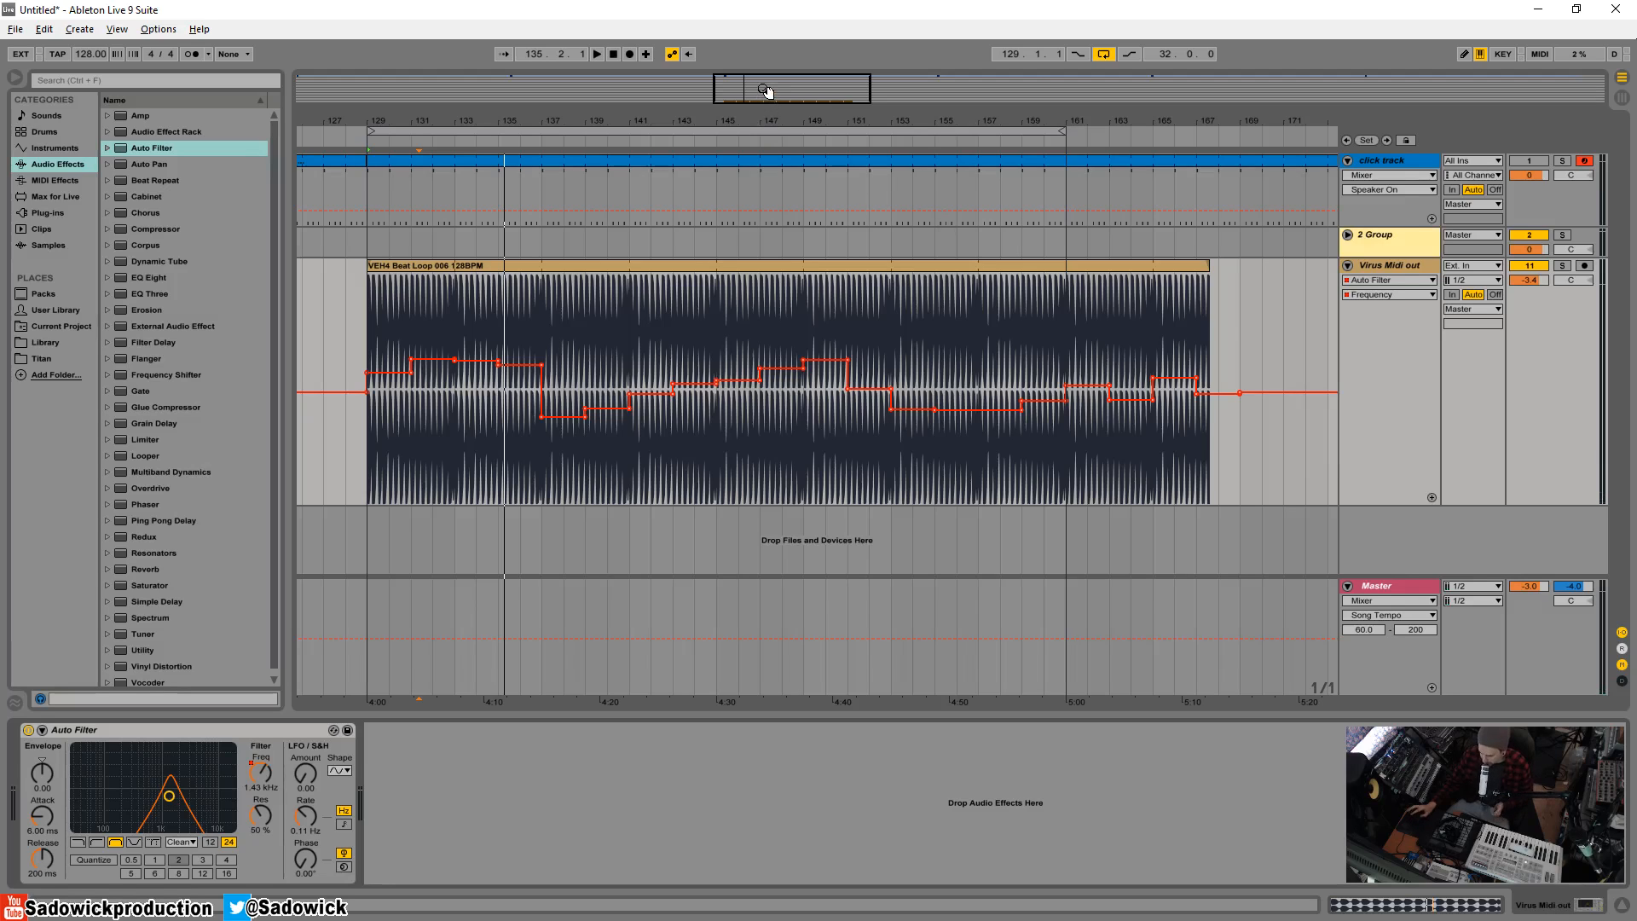
pyautogui.moveTo(1539, 505); pyautogui.dragTo(1538, 432)
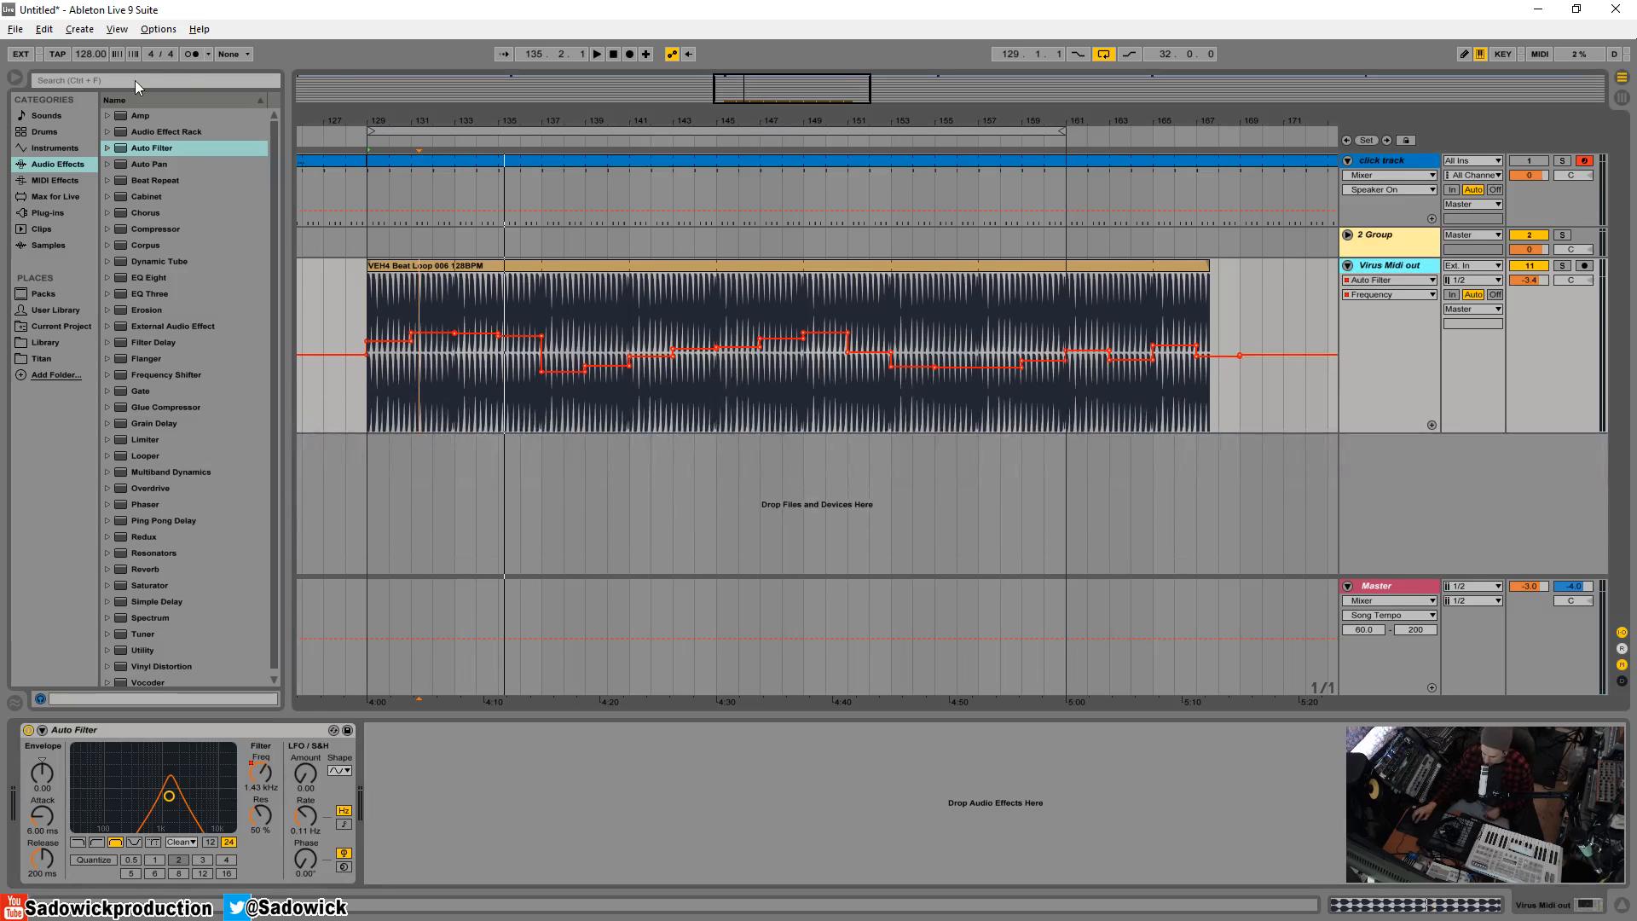